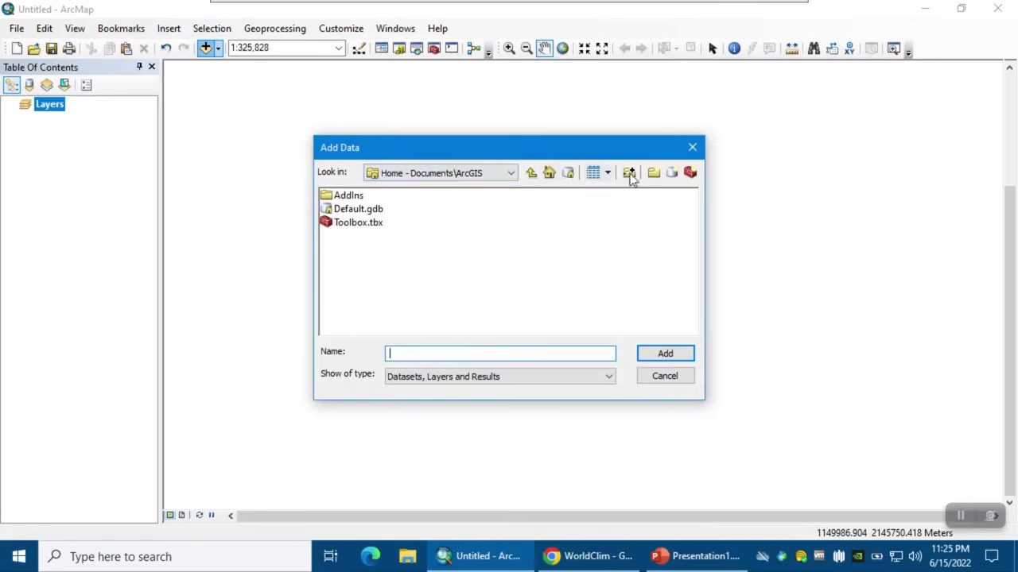
- Connect to the folder H:\GIS\Flood_mapping and add County.shp to the map
double_click(509, 267)
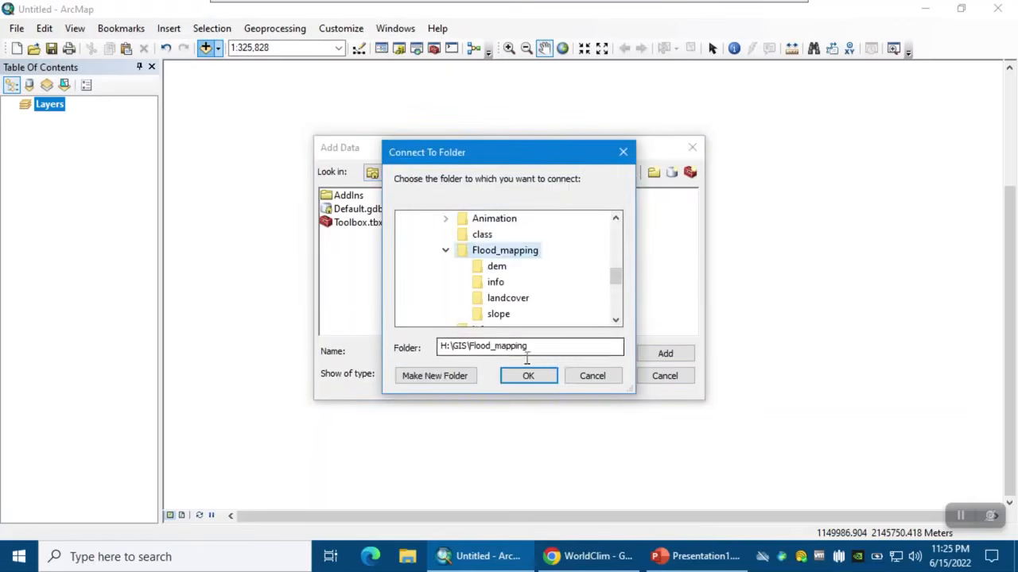
click(528, 376)
click(355, 200)
double_click(355, 197)
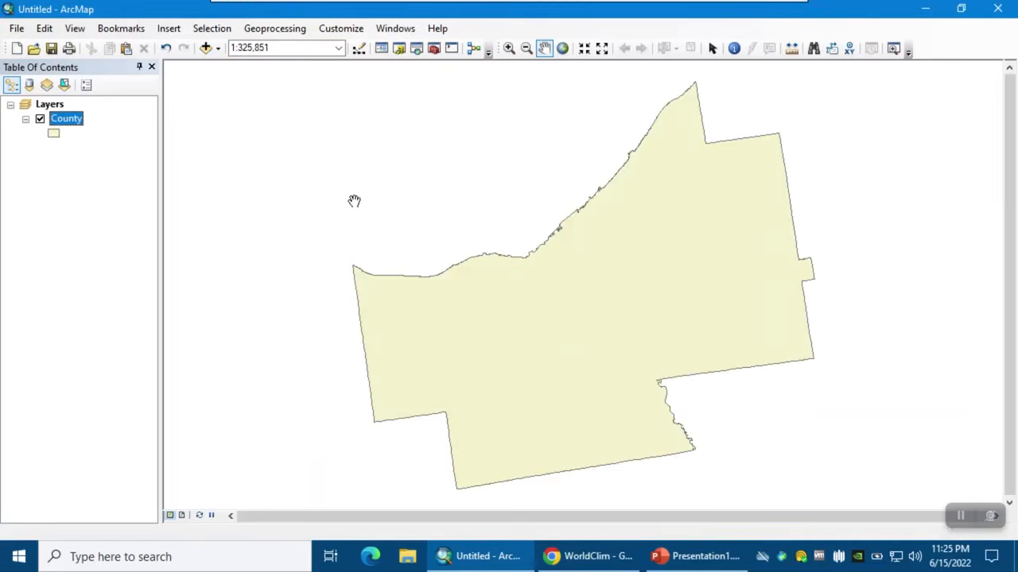
- Symbolize the County layer with the Hollow style, an outline width of 1 and a red outline color
click(55, 134)
click(357, 264)
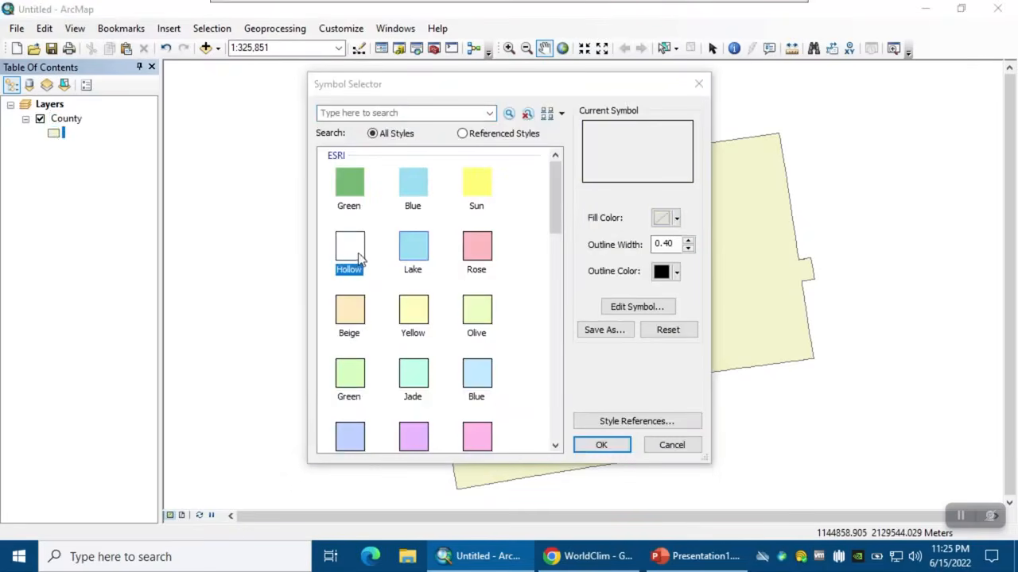
click(688, 242)
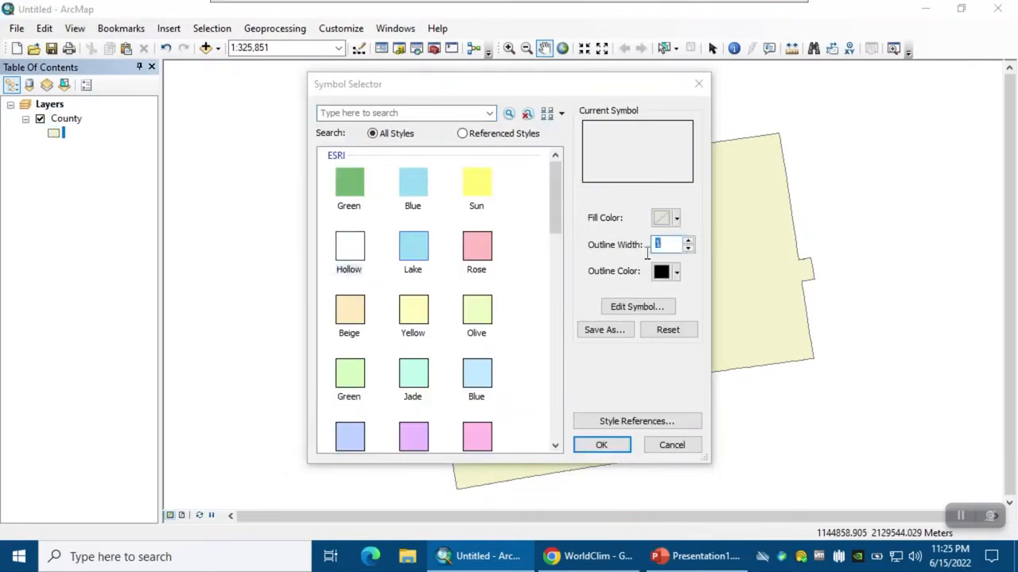
click(678, 273)
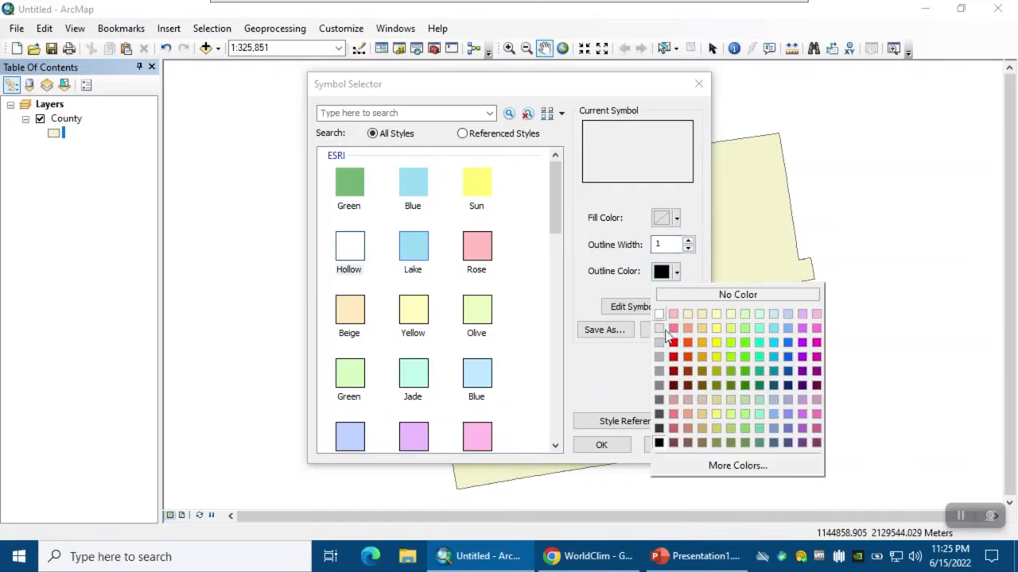
click(675, 329)
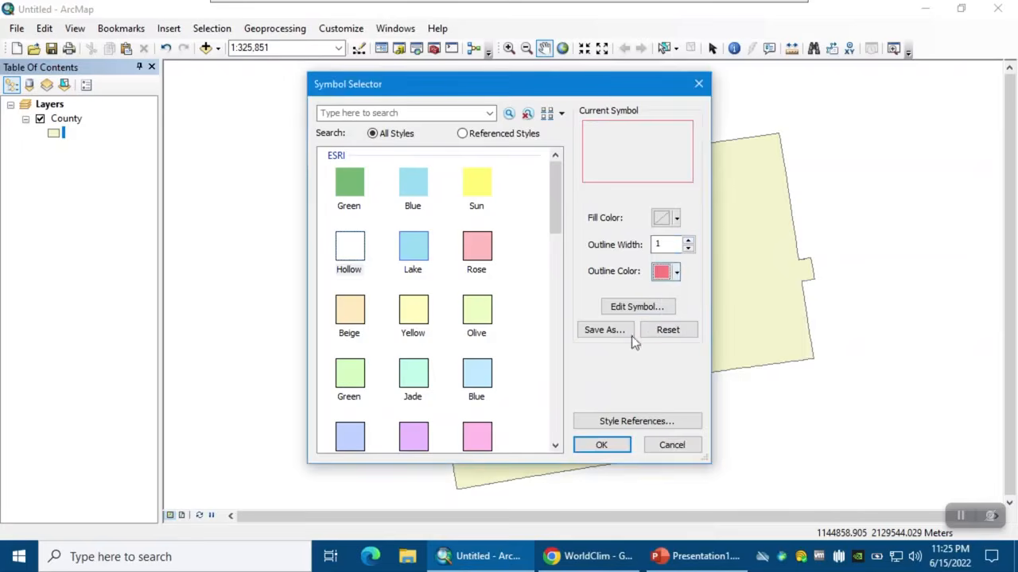
click(678, 272)
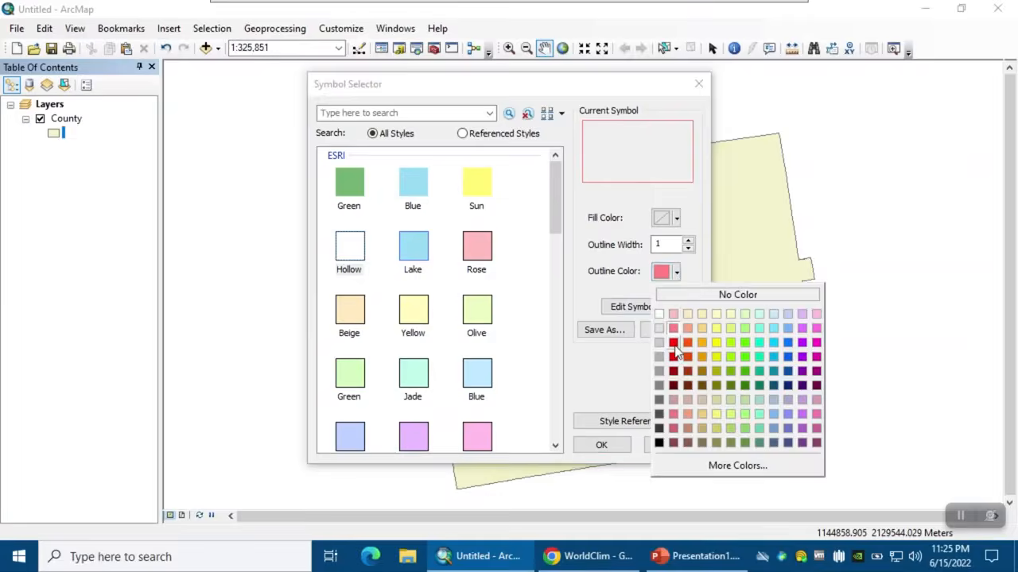
click(673, 352)
click(602, 445)
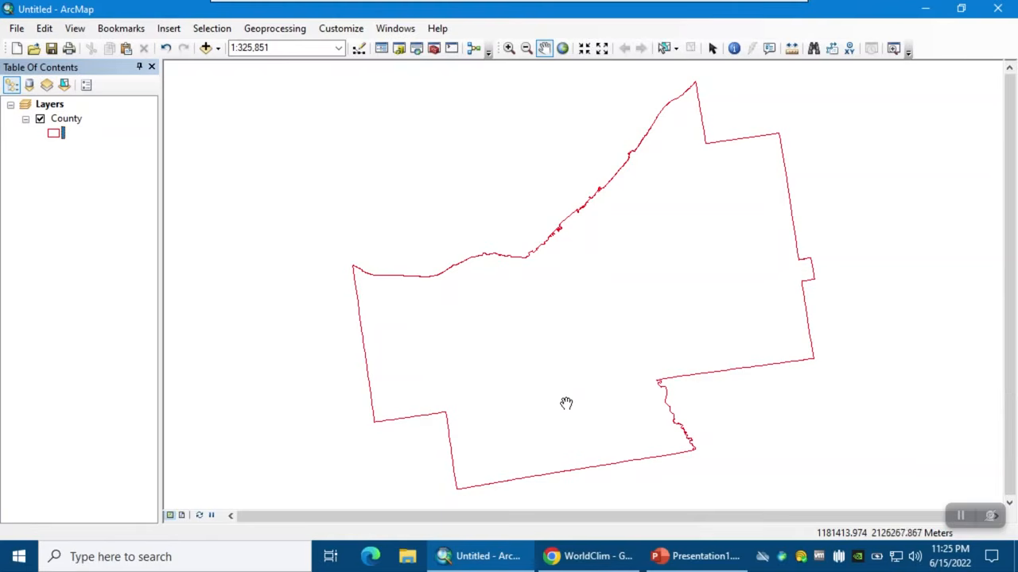
- Add the landcover raster from the Flood_mapping folder to the map
click(207, 48)
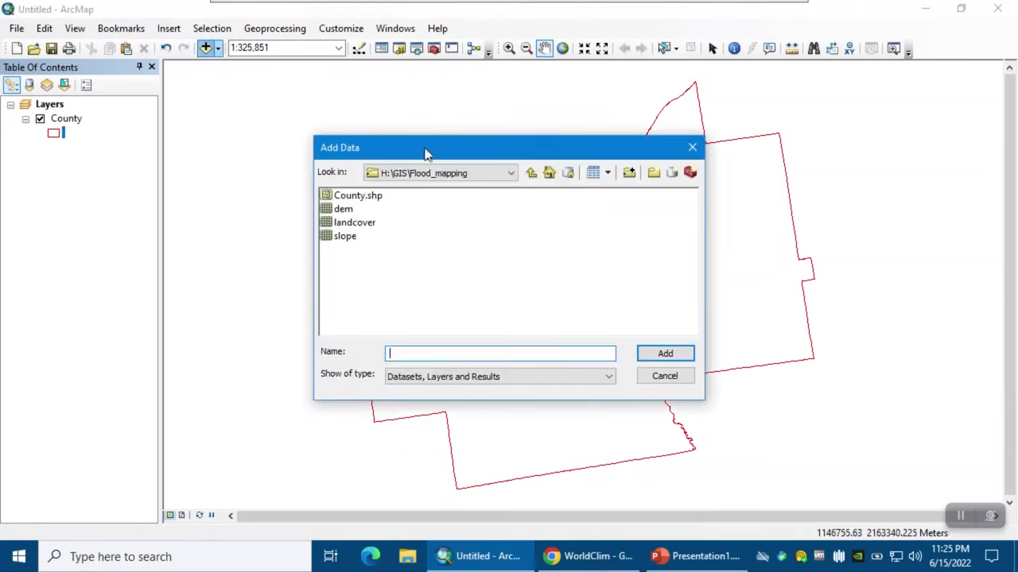
click(354, 222)
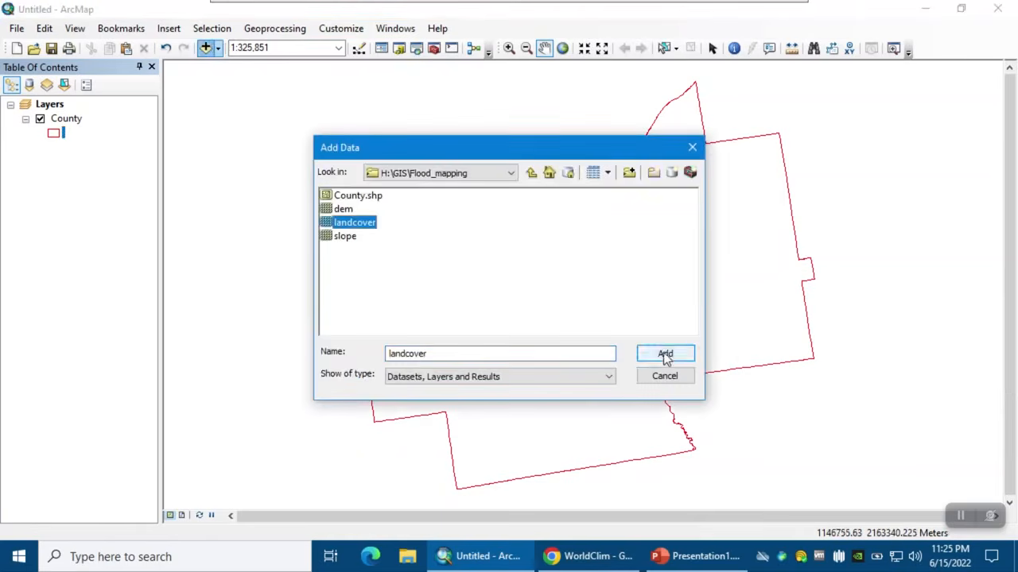
click(663, 354)
click(643, 411)
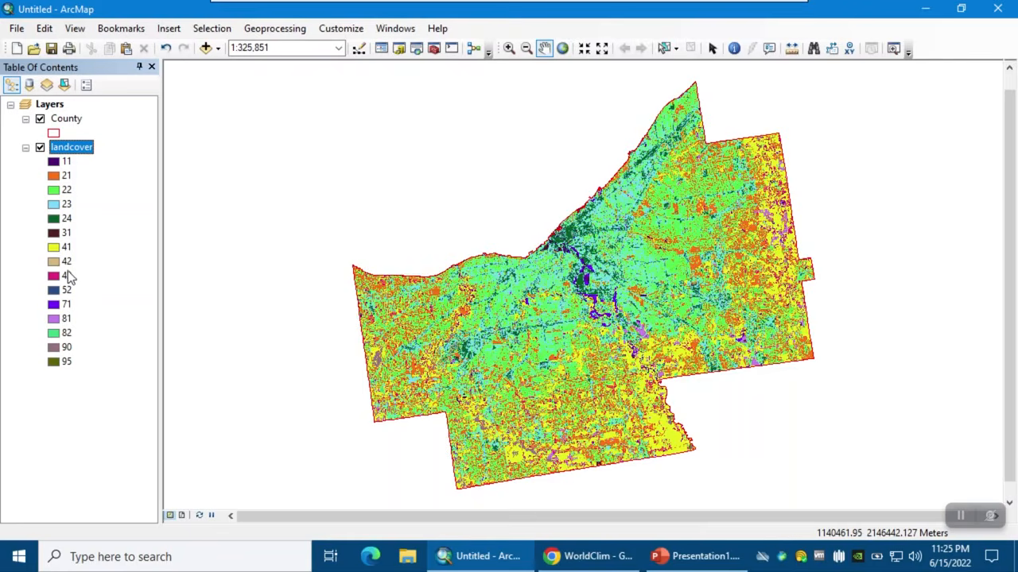
- Add the dem and slope rasters from the Flood_mapping folder to the map
click(205, 48)
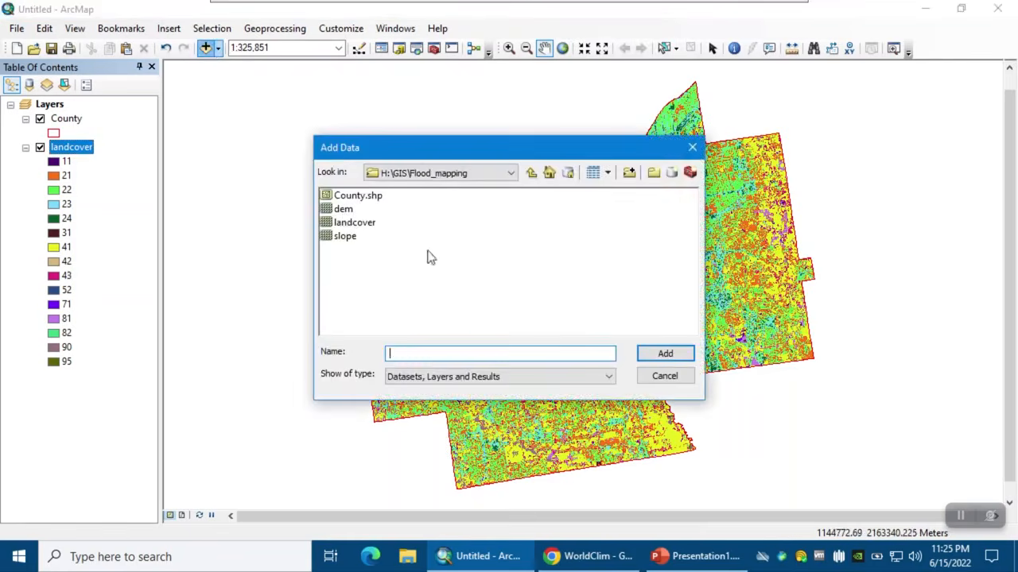
click(344, 210)
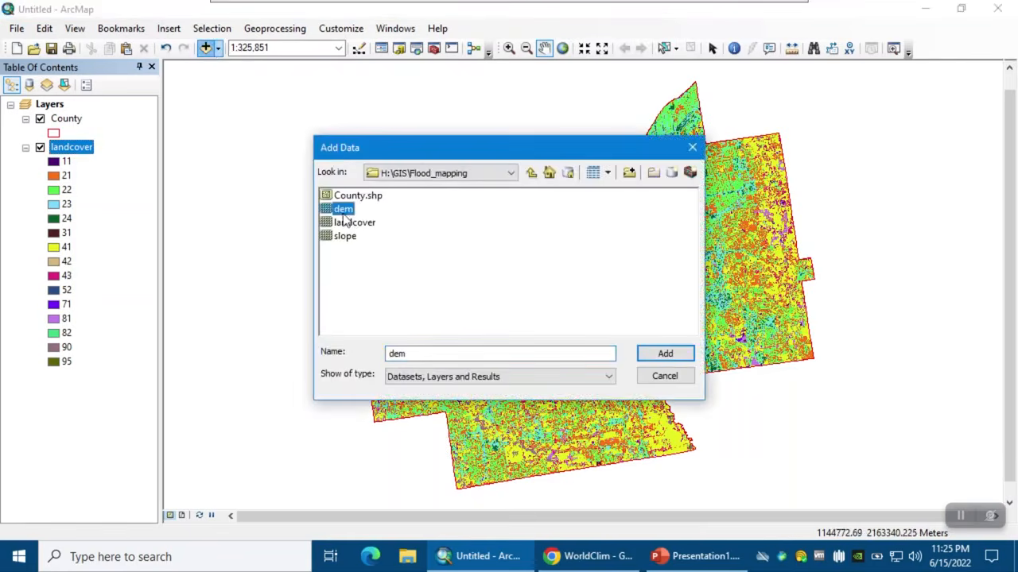
click(662, 357)
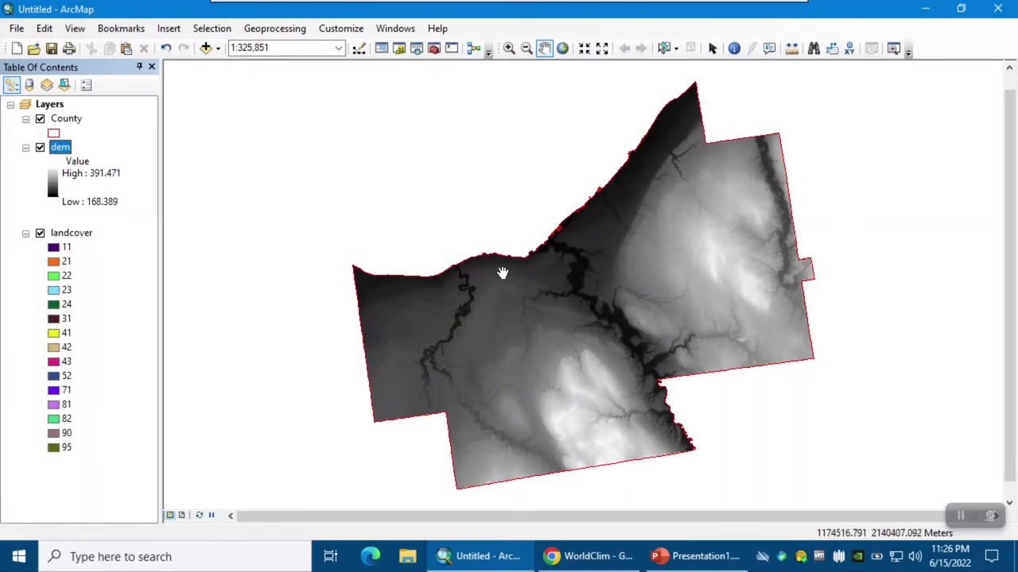
click(205, 47)
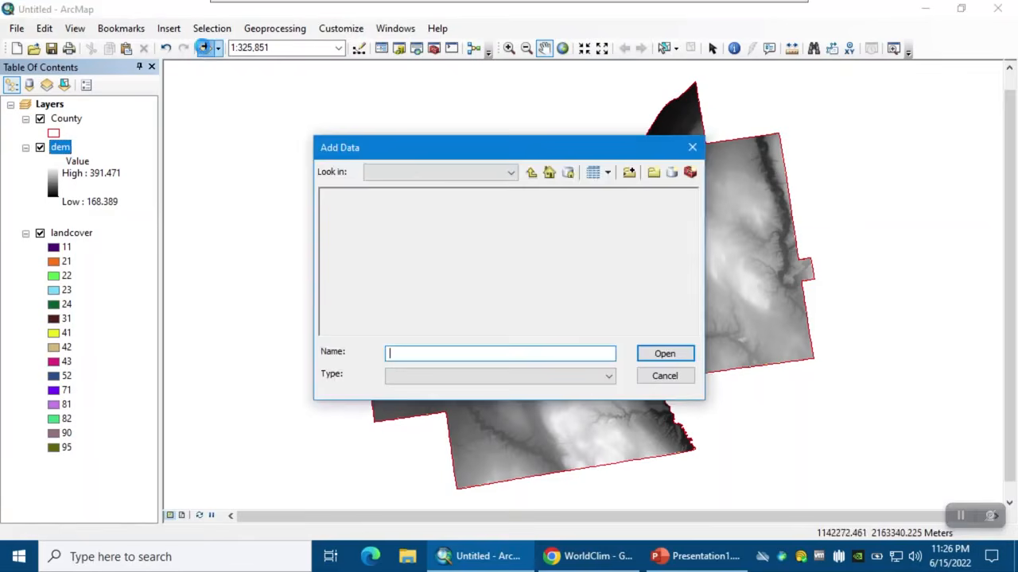
click(346, 237)
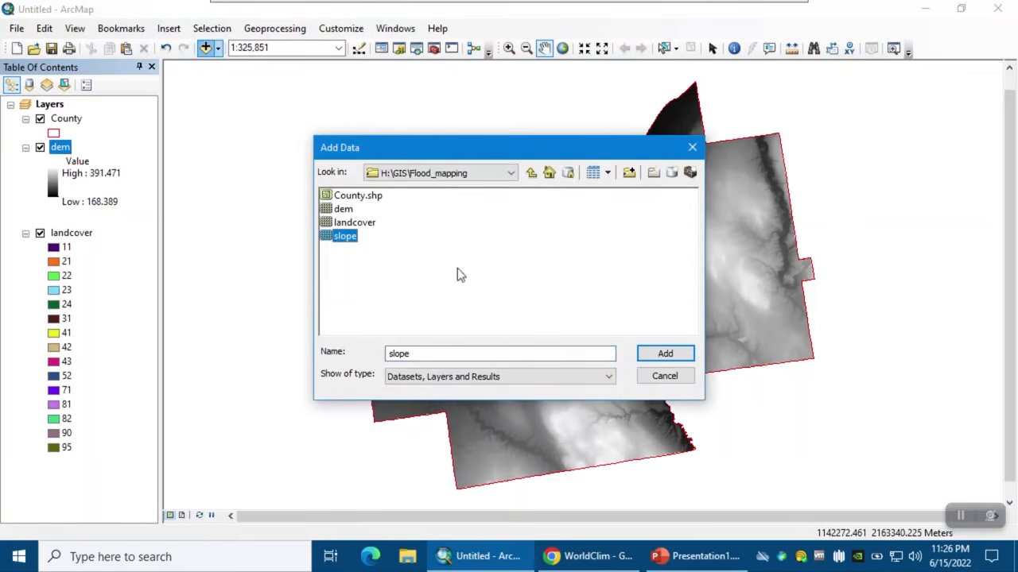
click(670, 355)
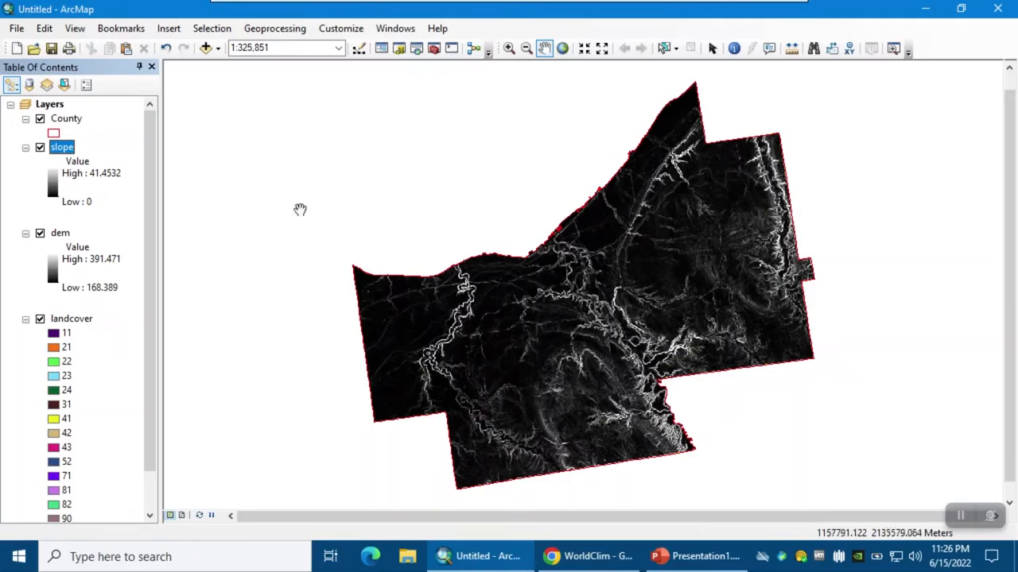
- Make sure the Spatial Analyst extension is enabled
click(347, 36)
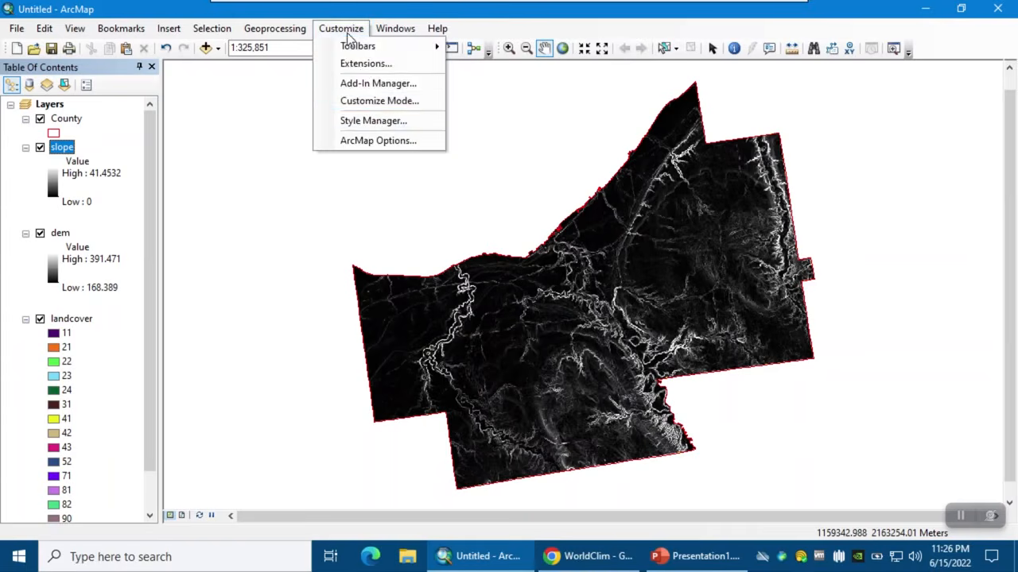
click(374, 66)
click(417, 174)
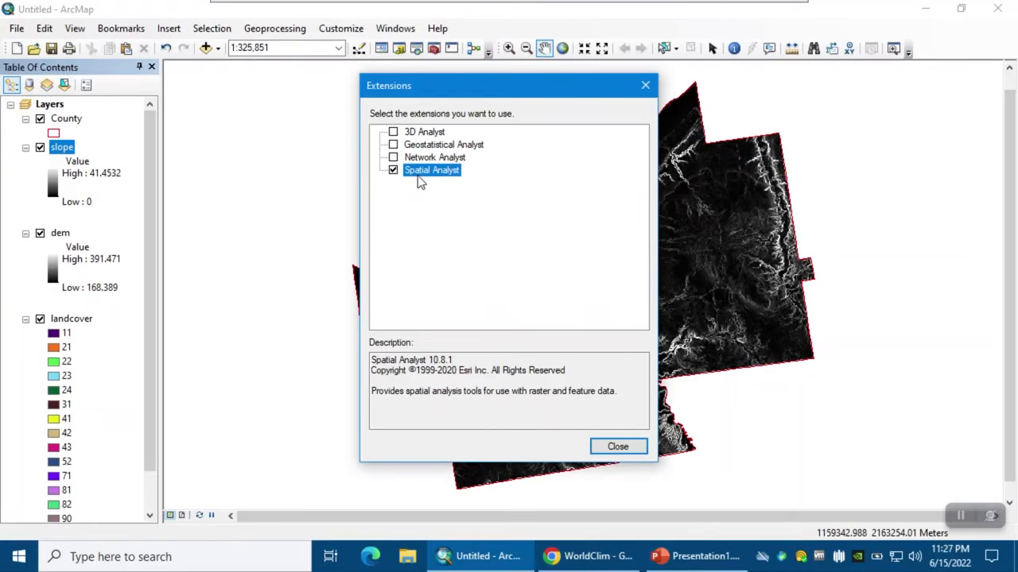
click(615, 446)
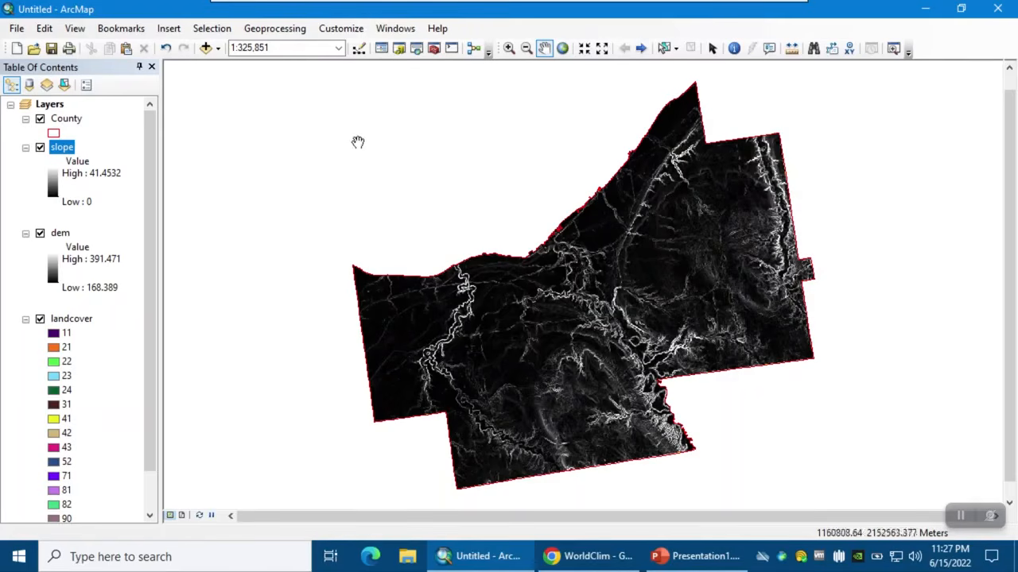
- Set the processing extent in the geoprocessing environment settings to Same as layer County
click(276, 30)
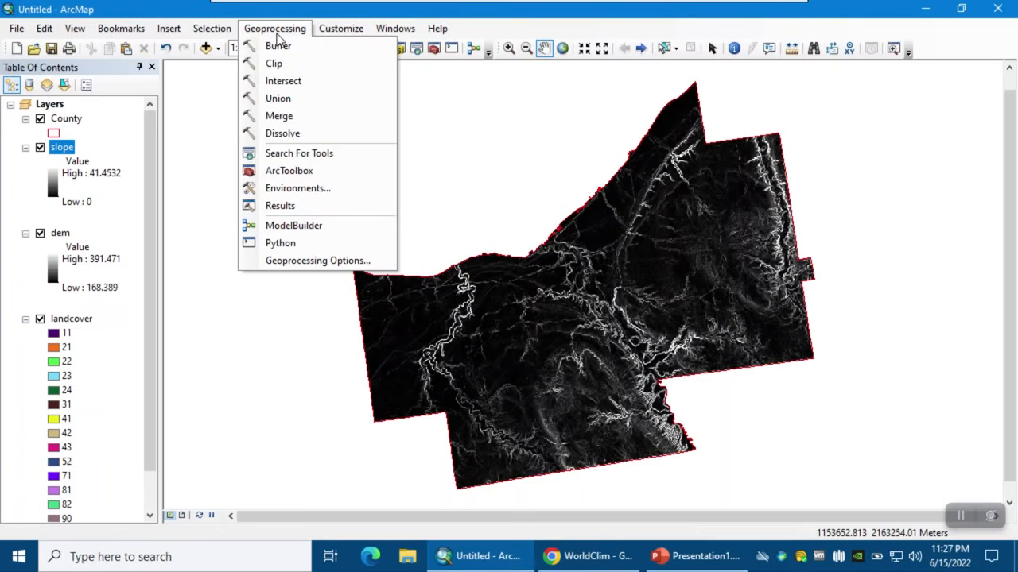
click(293, 190)
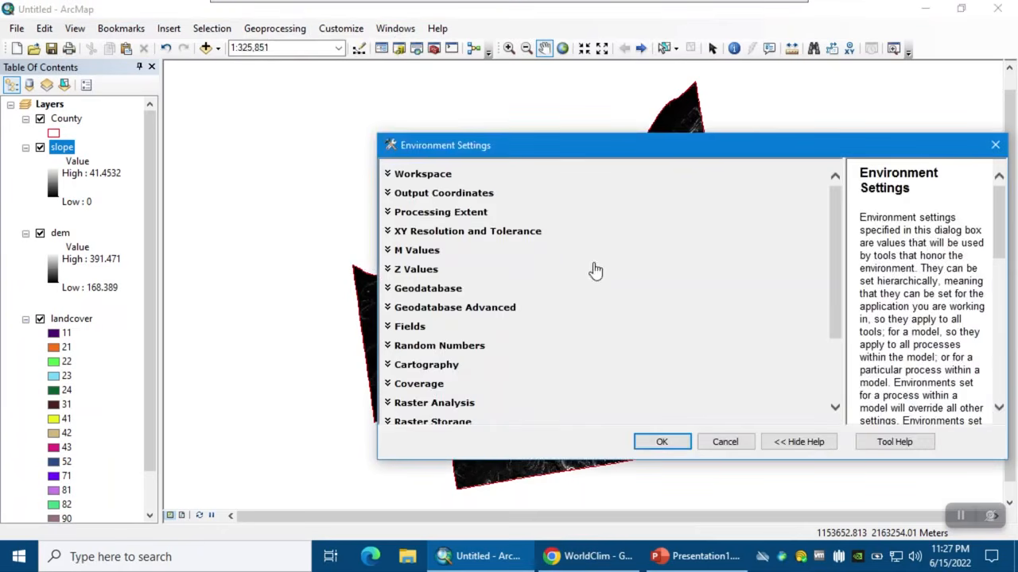
click(458, 213)
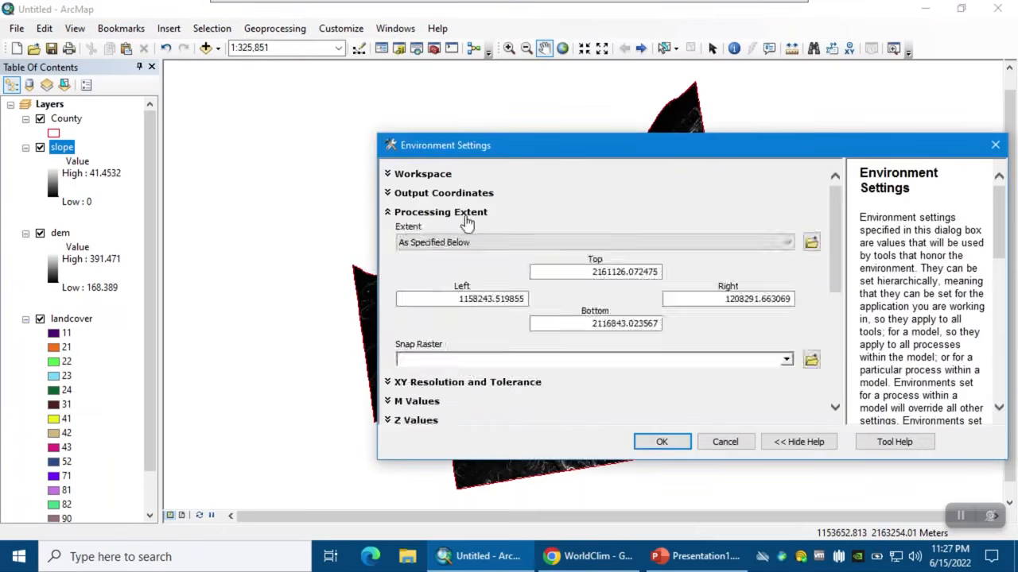
click(602, 245)
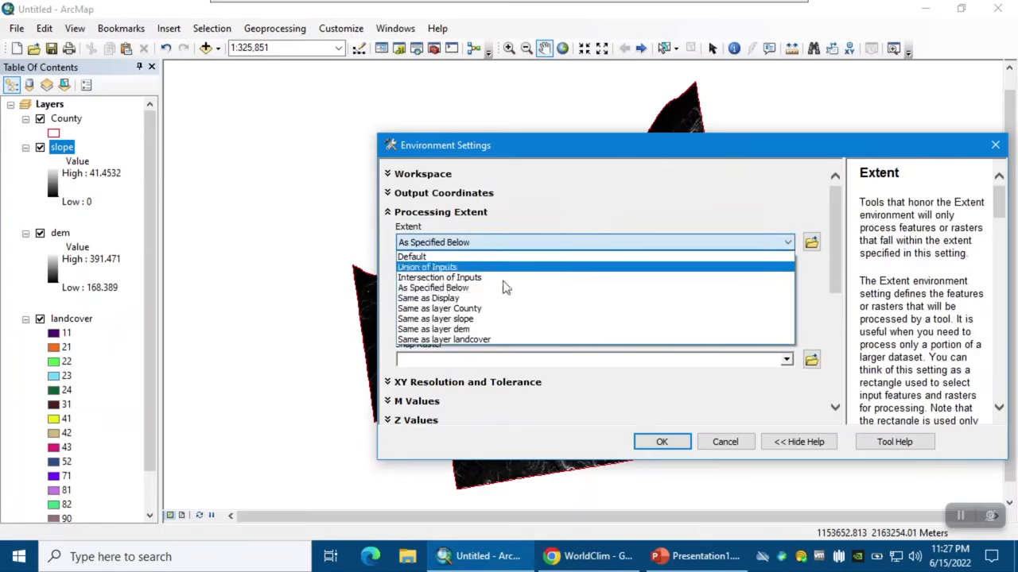
click(475, 310)
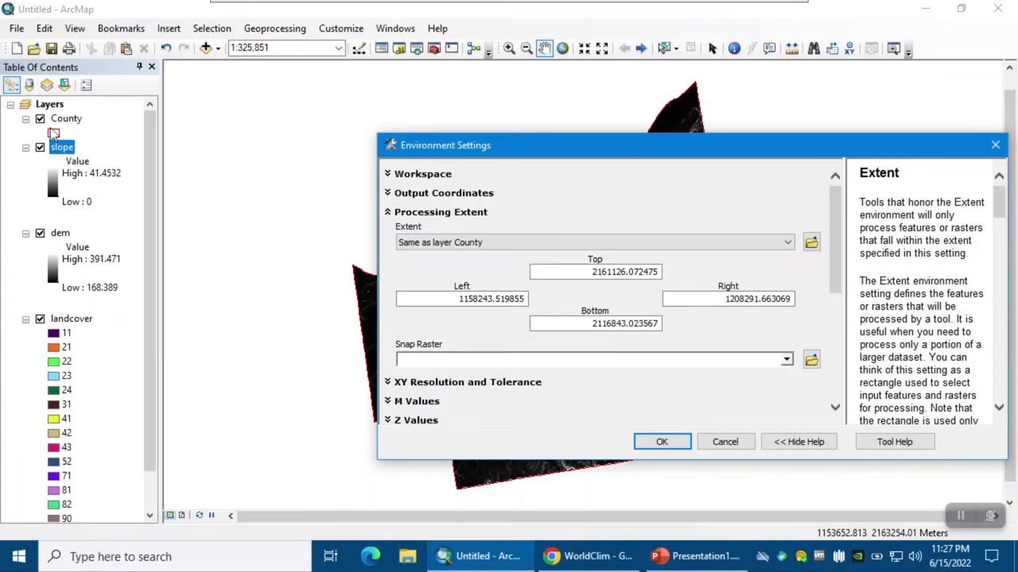
- Set the raster analysis cell size to Same as layer dem and apply the environment settings
drag(837, 241, 846, 317)
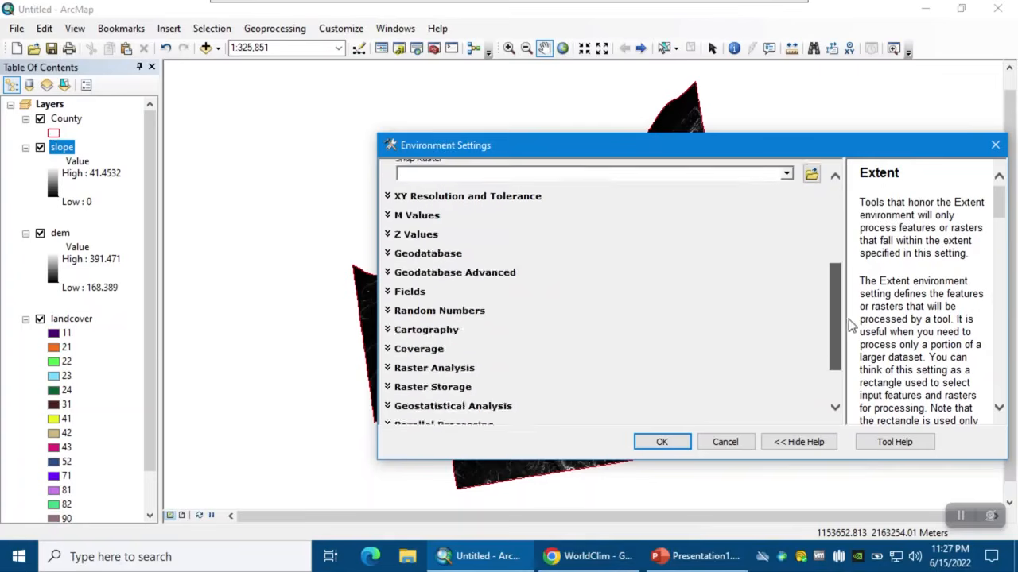
click(436, 383)
click(615, 219)
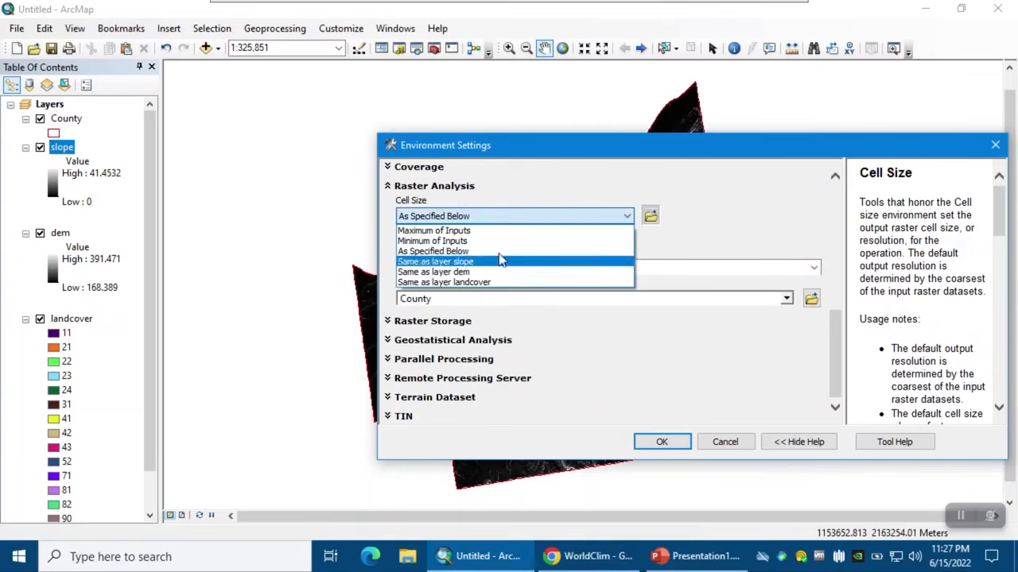
click(531, 215)
click(539, 217)
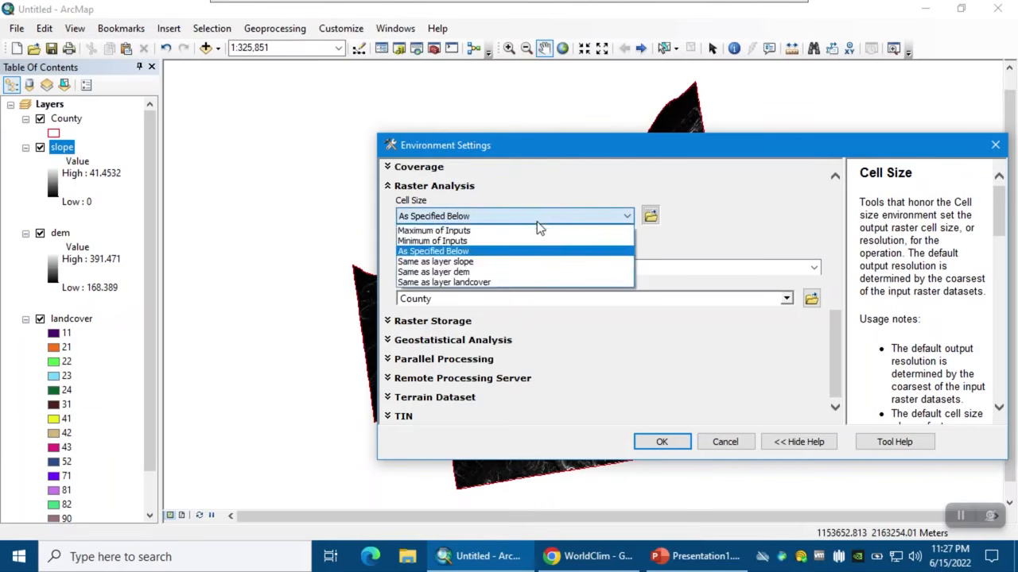
click(482, 272)
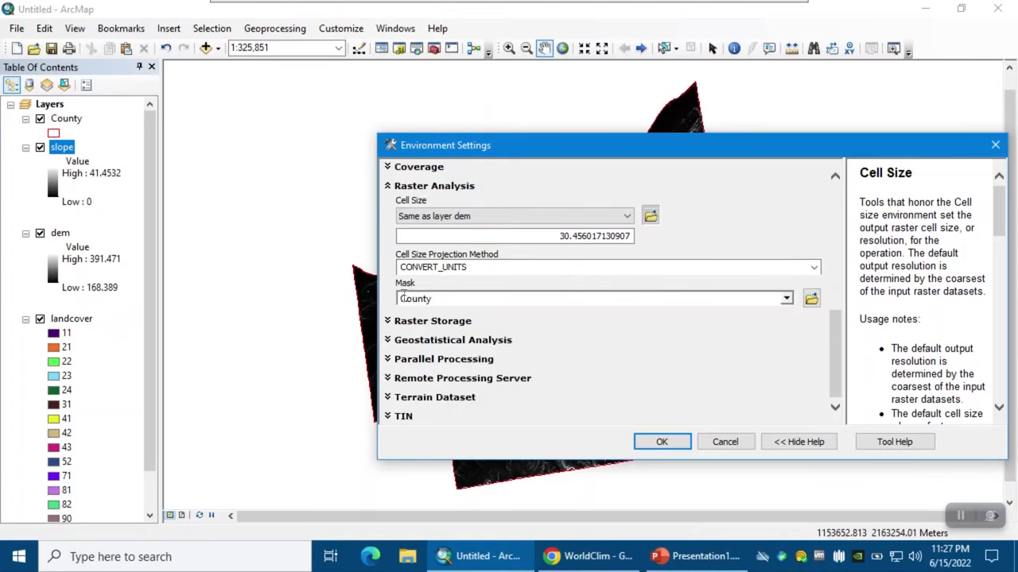
click(679, 440)
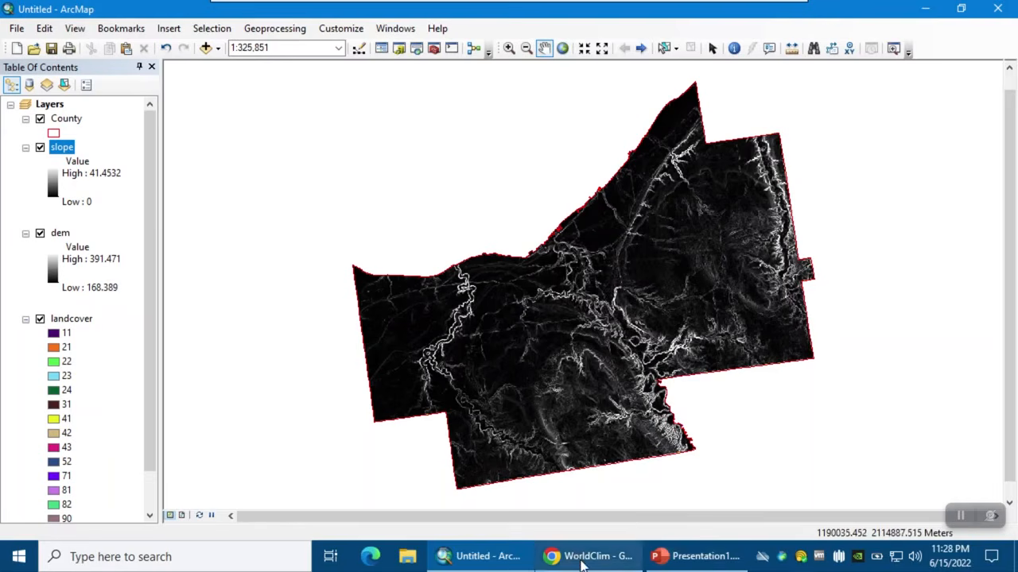
- Switch to the WorldClim website in Chrome and open its historical climate data page from the data downloads
click(582, 559)
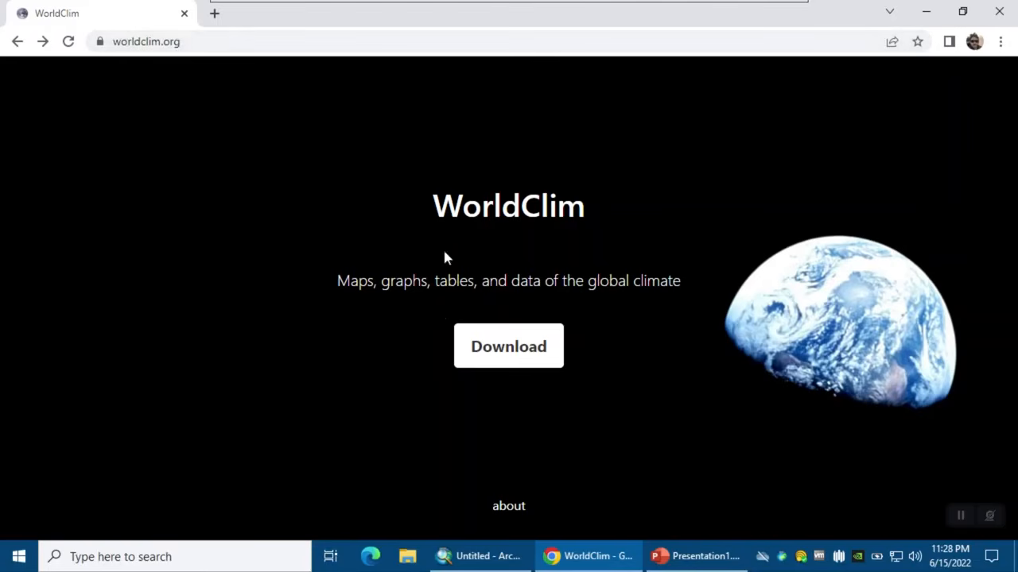
click(509, 346)
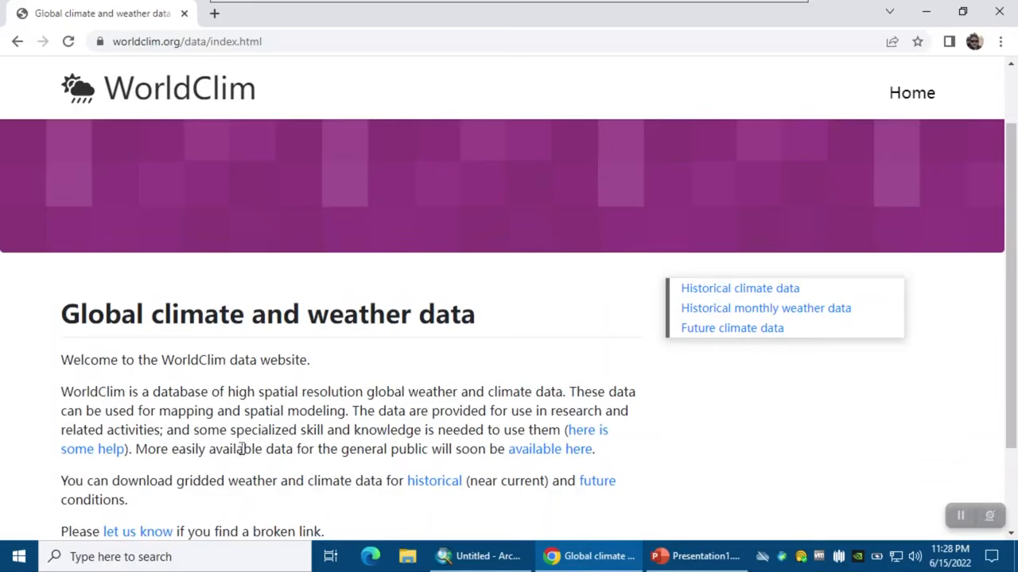
scroll(348, 469, down, 1)
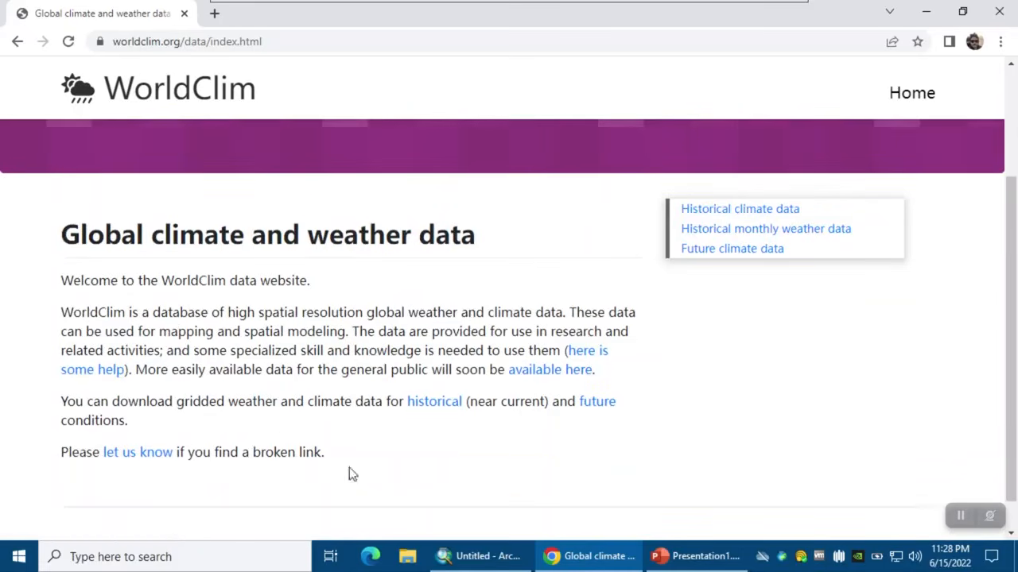
click(434, 403)
click(561, 364)
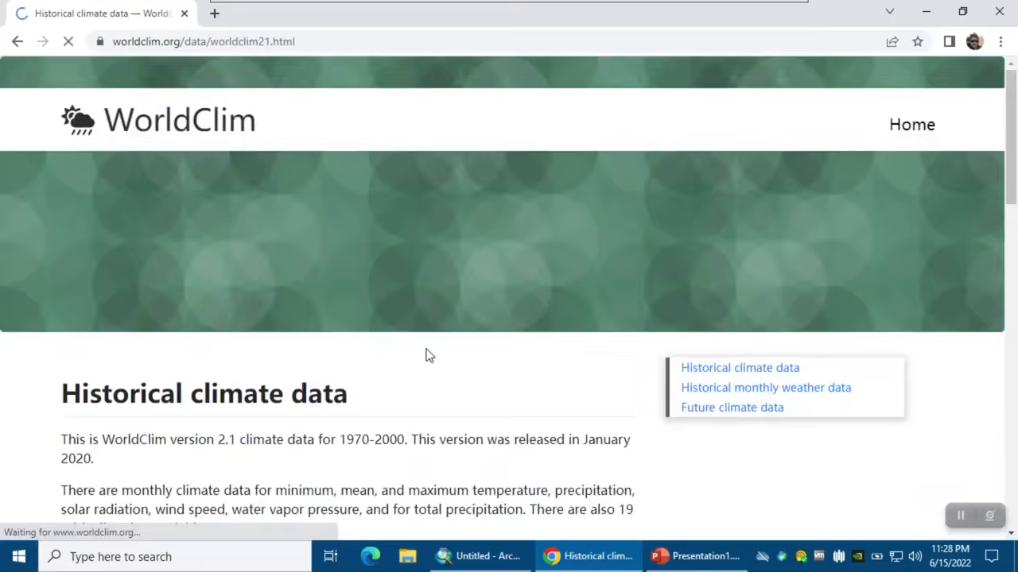
scroll(139, 411, down, 2)
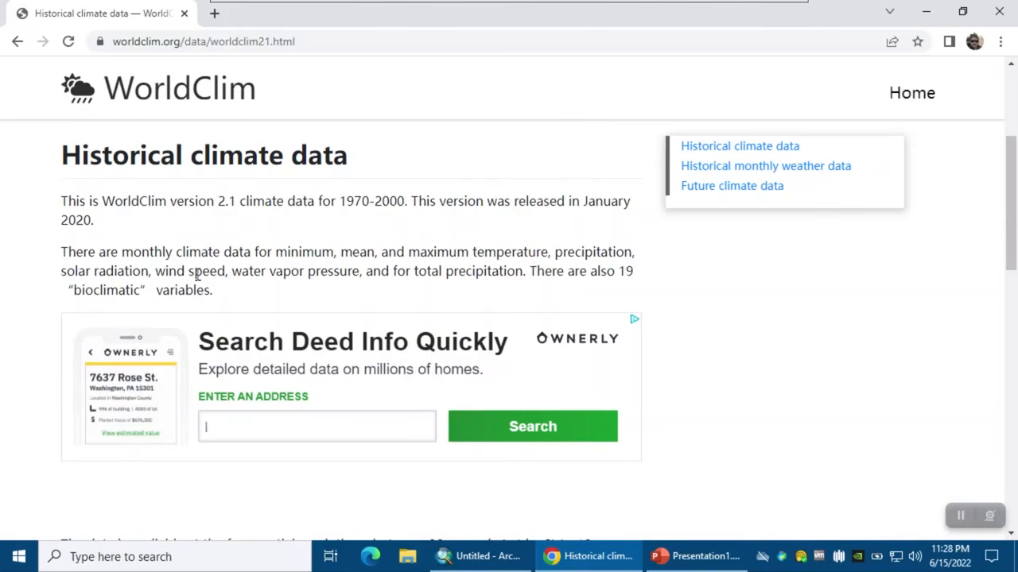
- Download the precipitation (mm) dataset at 30 seconds resolution, prec 30s, from the historical climate data table
scroll(330, 371, down, 5)
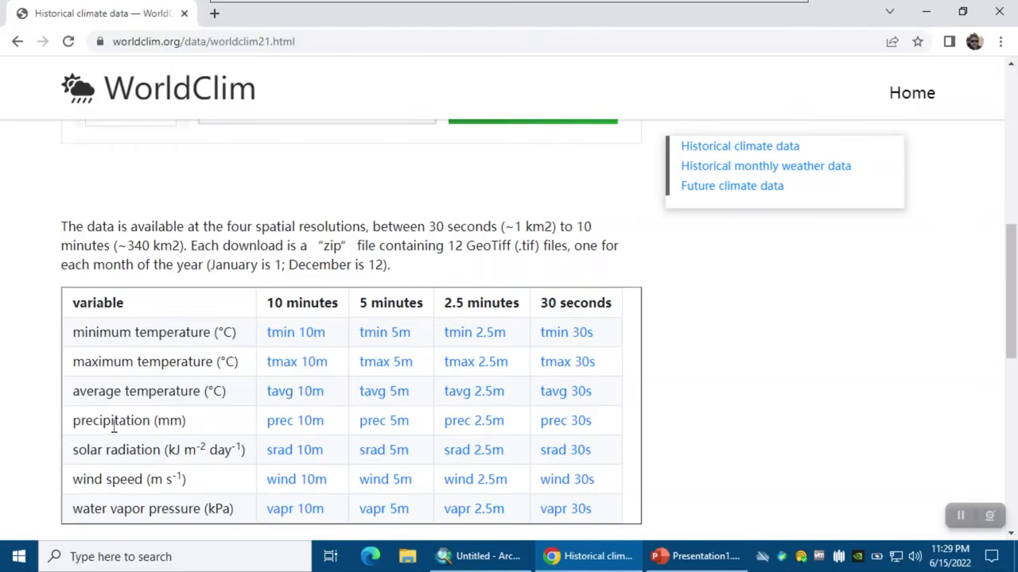
drag(73, 421, 191, 427)
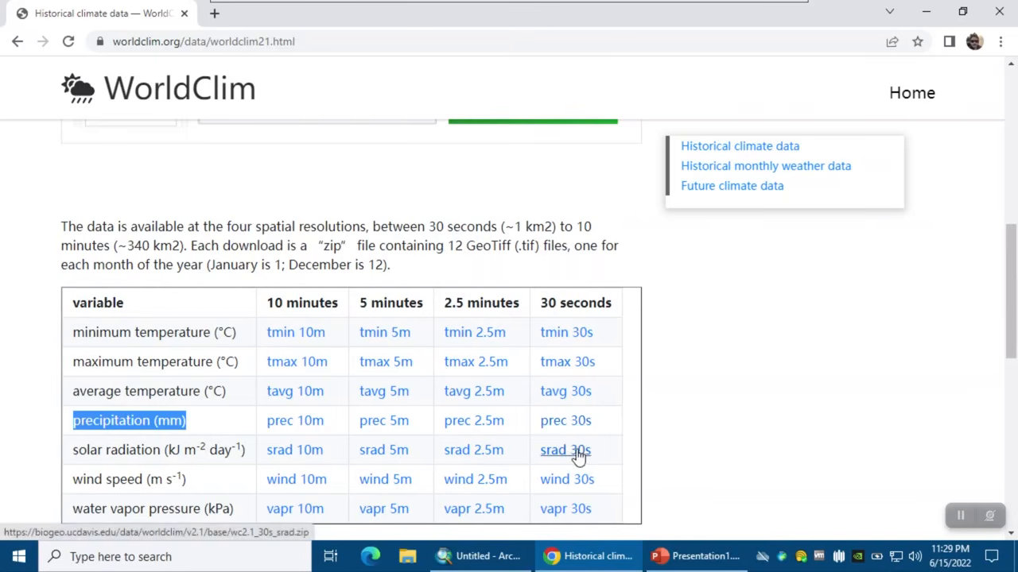
drag(213, 271, 283, 266)
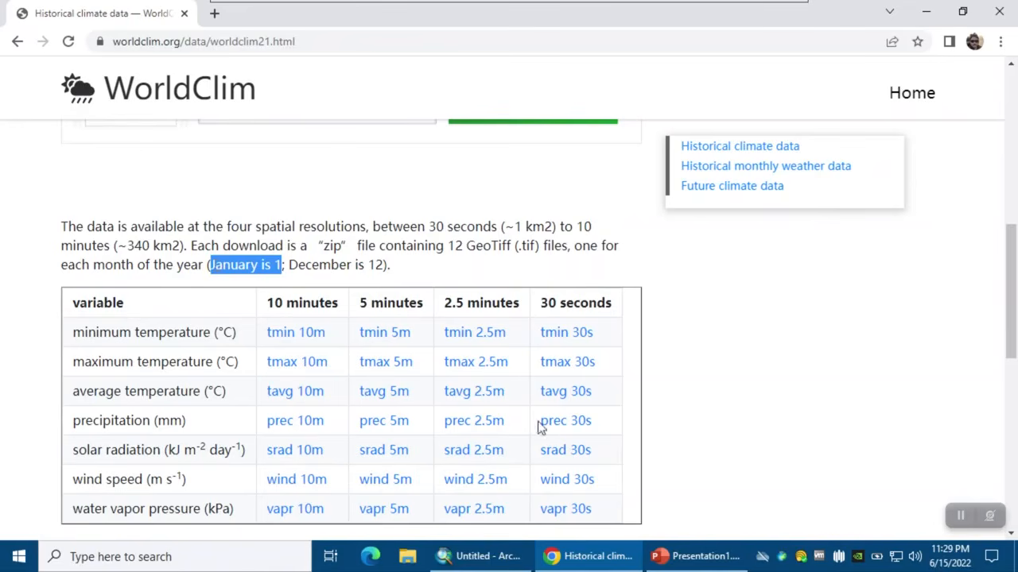
click(567, 421)
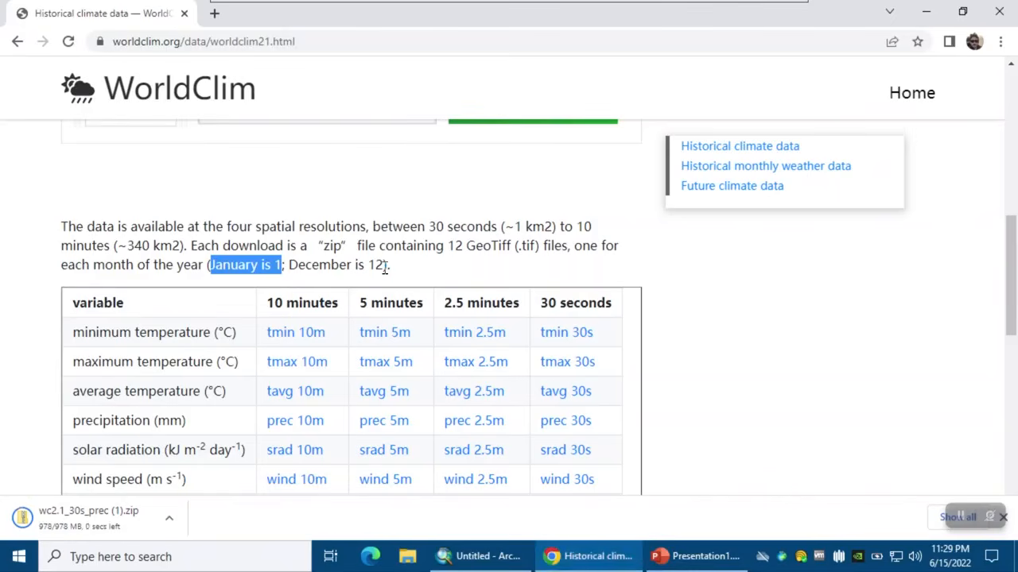
- Show the downloaded precipitation archive in its folder and open the extracted wc2.1_30s_prec folder
click(168, 518)
click(223, 474)
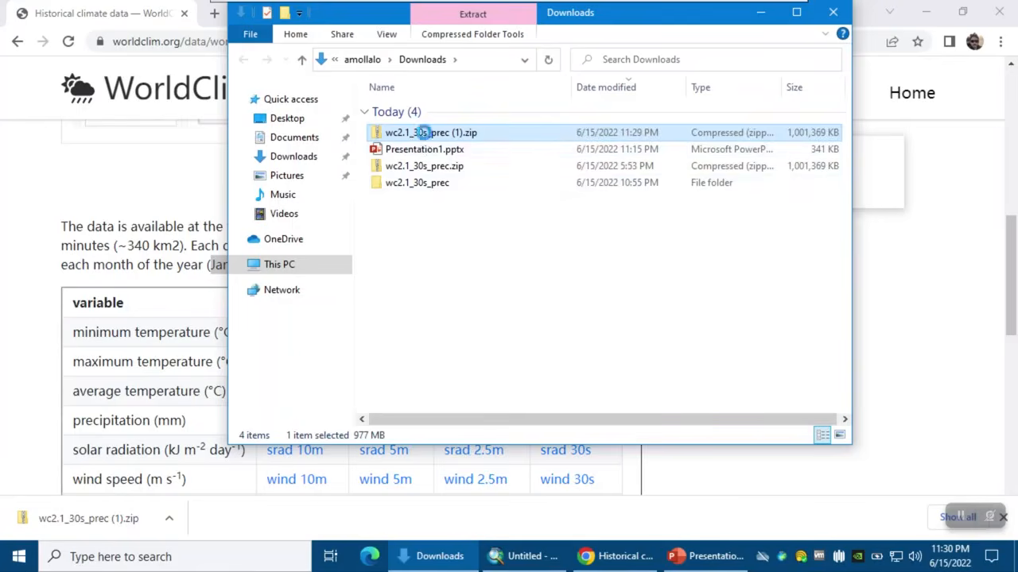
click(400, 284)
click(424, 189)
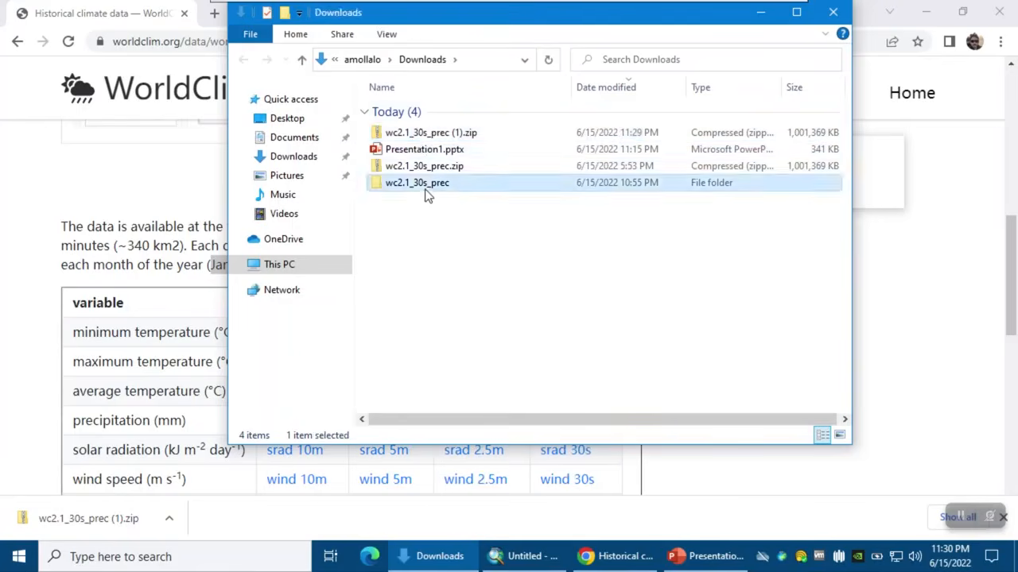
double_click(425, 190)
- Open readme.txt to check which years the precipitation data represent, and close it
double_click(399, 143)
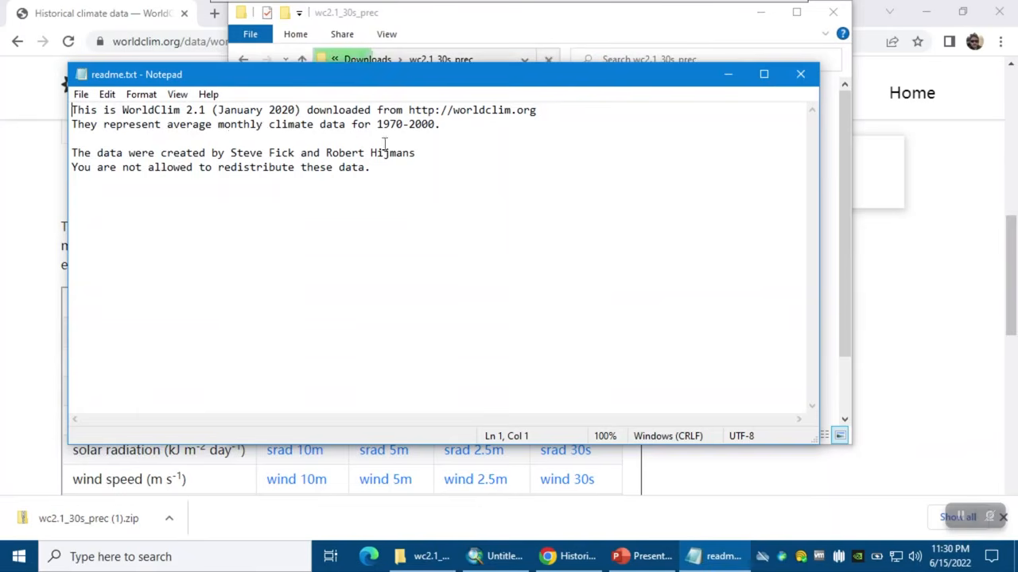
drag(379, 124, 436, 125)
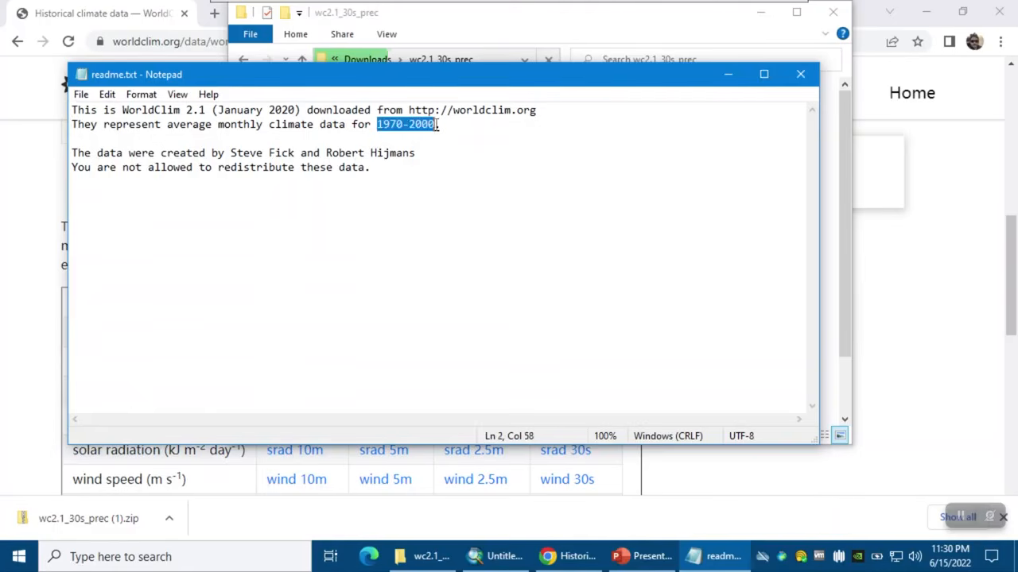
click(800, 74)
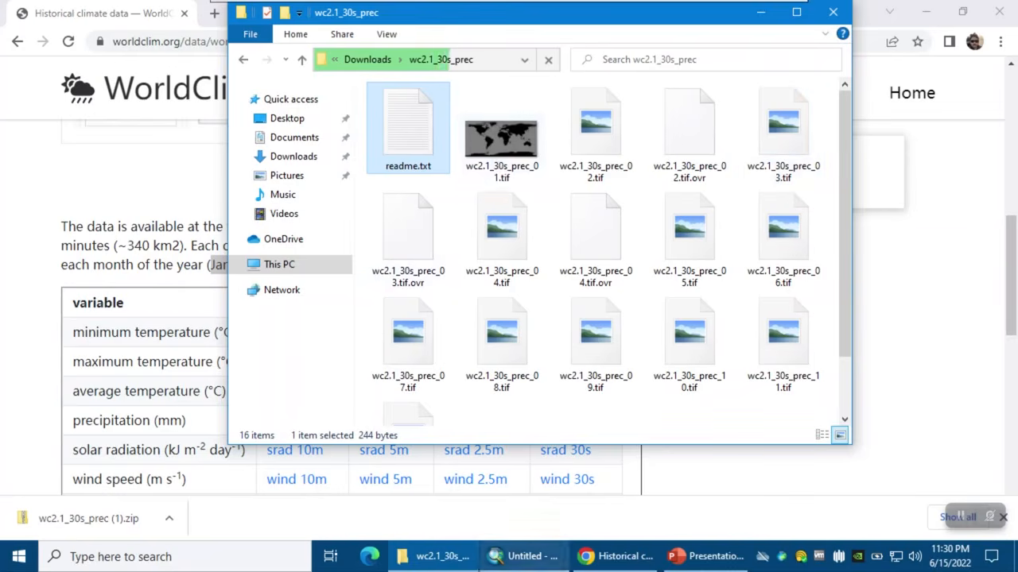
- Switch to ArcMap and connect to the Downloads folder while adding data
mouse_move(521, 557)
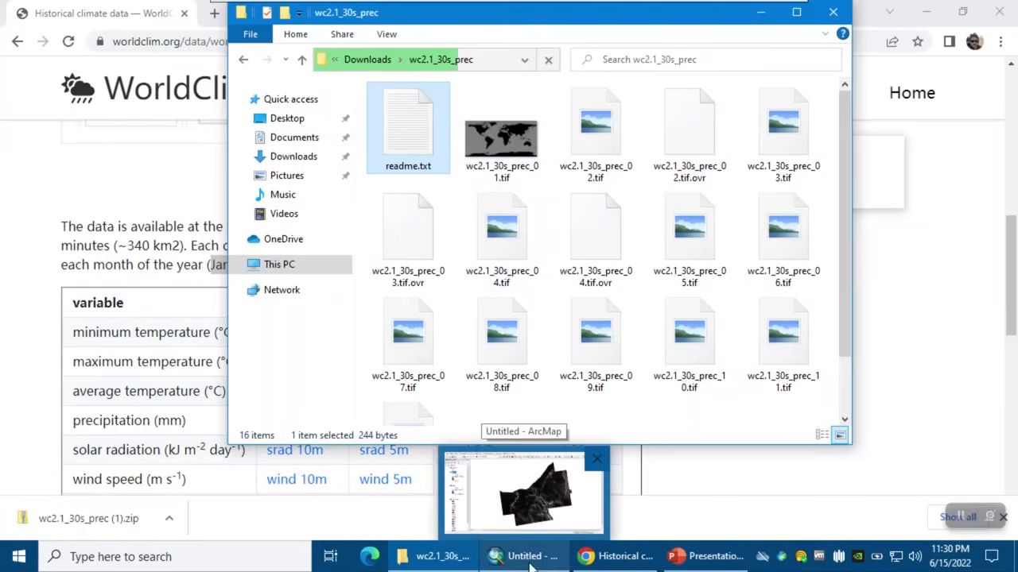
click(531, 560)
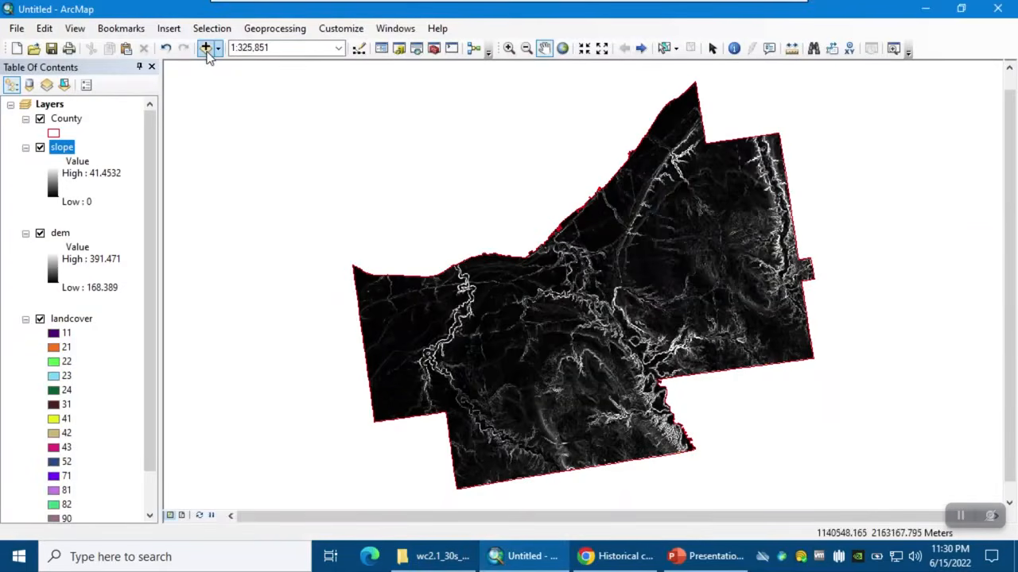
click(206, 49)
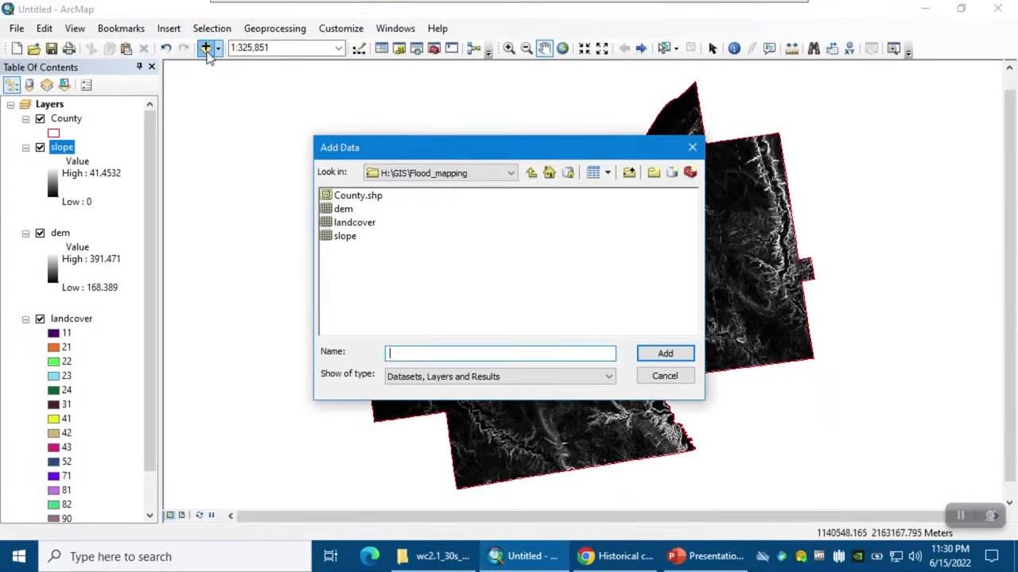
click(627, 172)
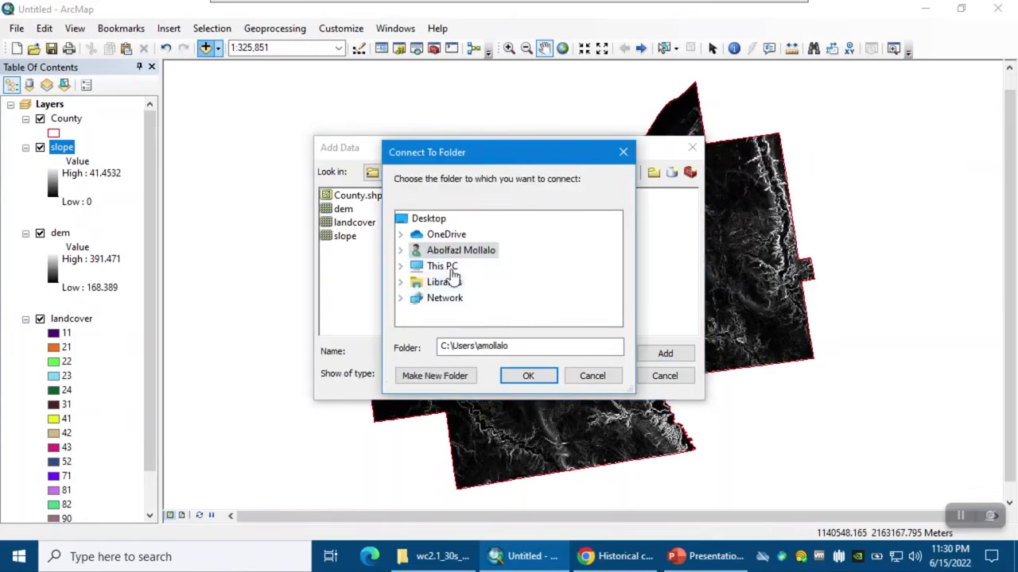
double_click(444, 267)
click(467, 266)
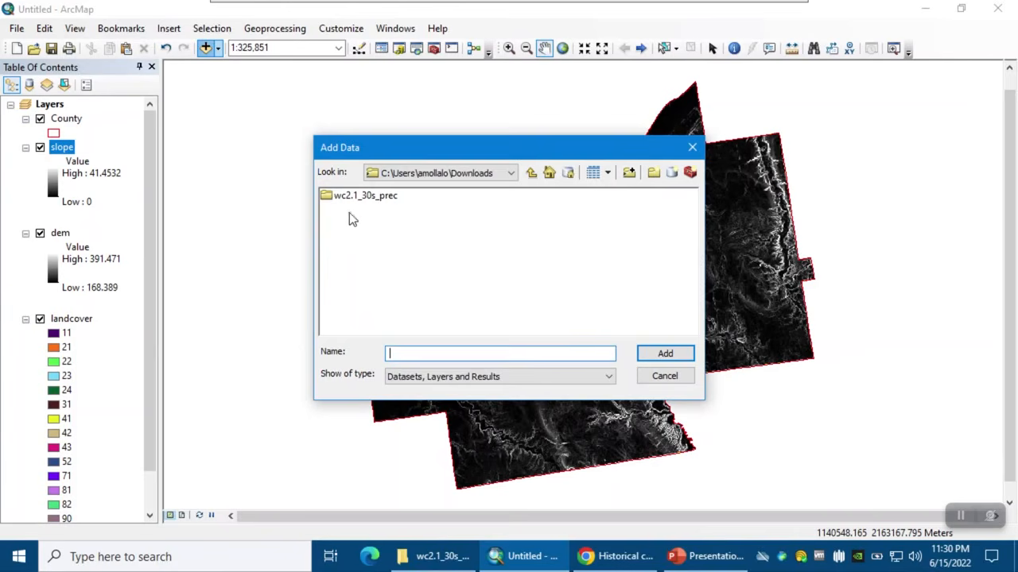
- Add the March precipitation raster wc2.1_30s_prec_03.tif from the wc2.1_30s_prec folder to the map and dismiss the coordinate system warning
double_click(355, 196)
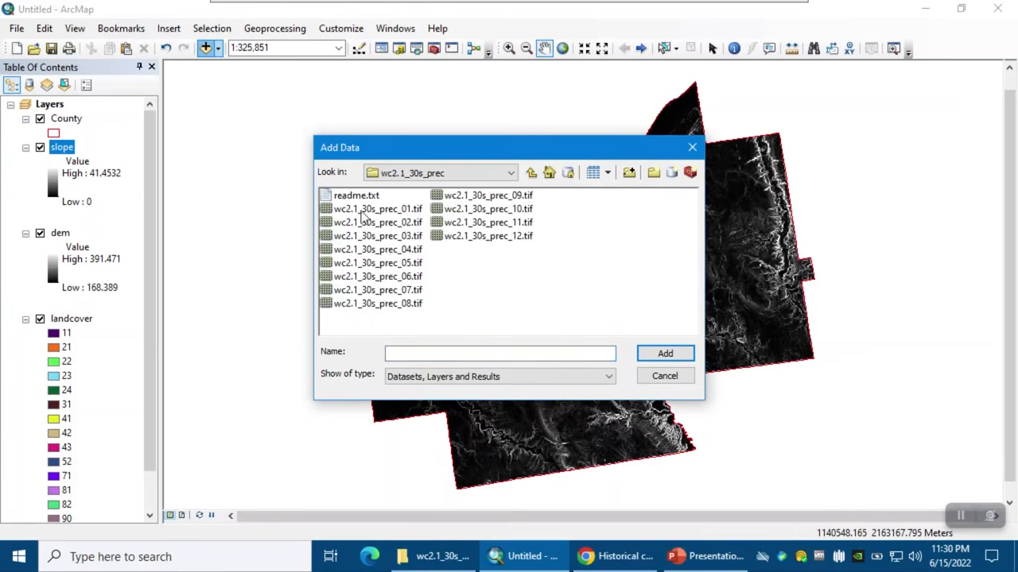
click(388, 236)
click(660, 355)
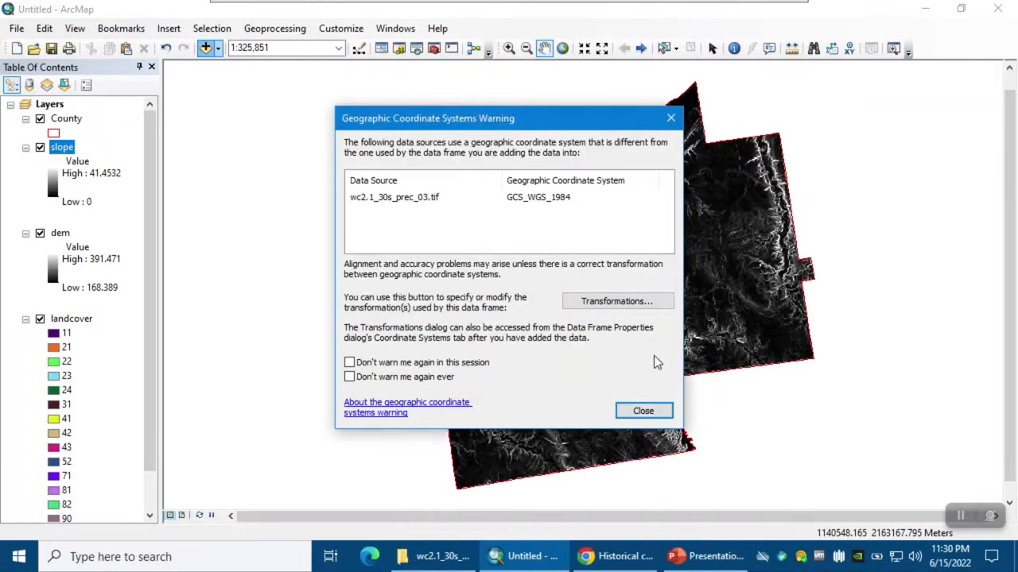
click(634, 409)
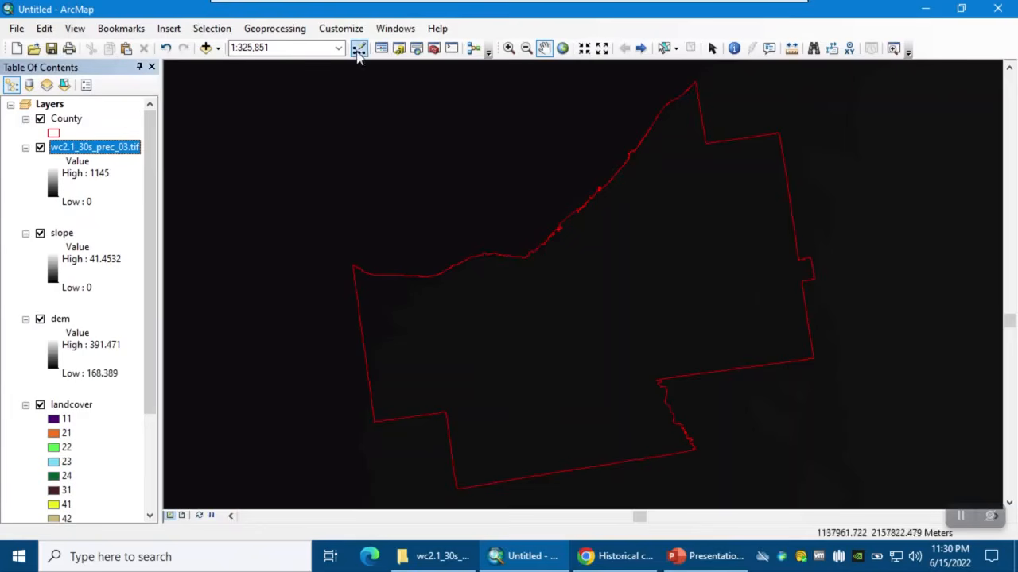
- View the precipitation raster at full extent and zoom back to the County layer
click(545, 49)
click(562, 47)
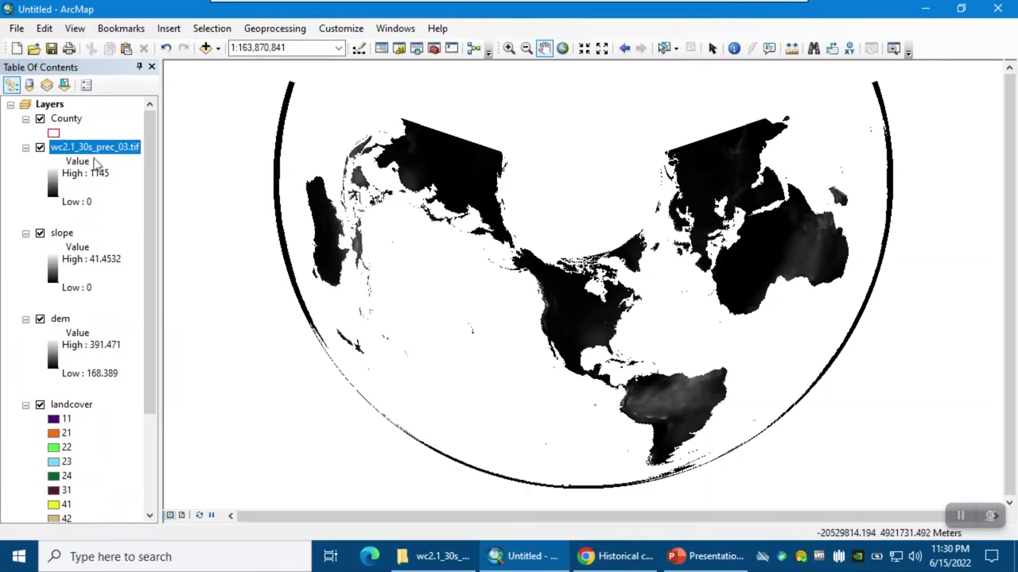
ctrl+click(78, 120)
right_click(77, 120)
click(137, 197)
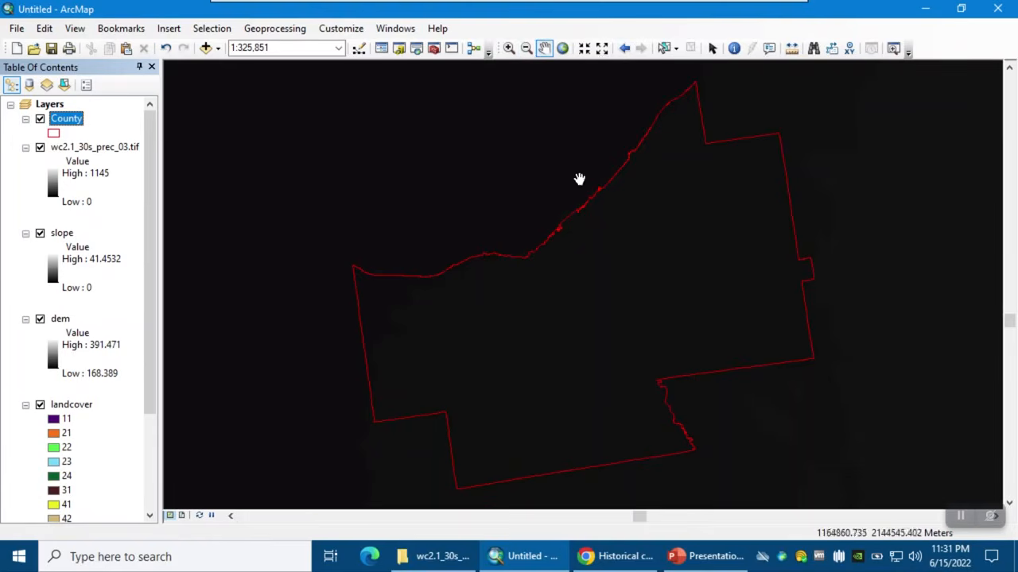
- Start the Clip (Data Management) tool with wc2.1_30s_prec_03.tif as the input raster and County as the output extent
click(416, 48)
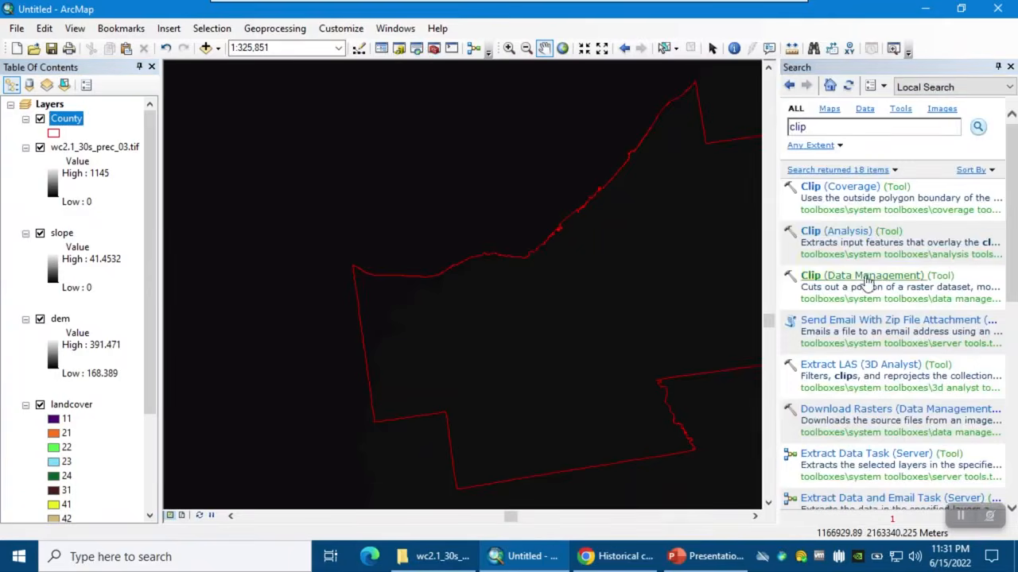
click(860, 278)
click(784, 190)
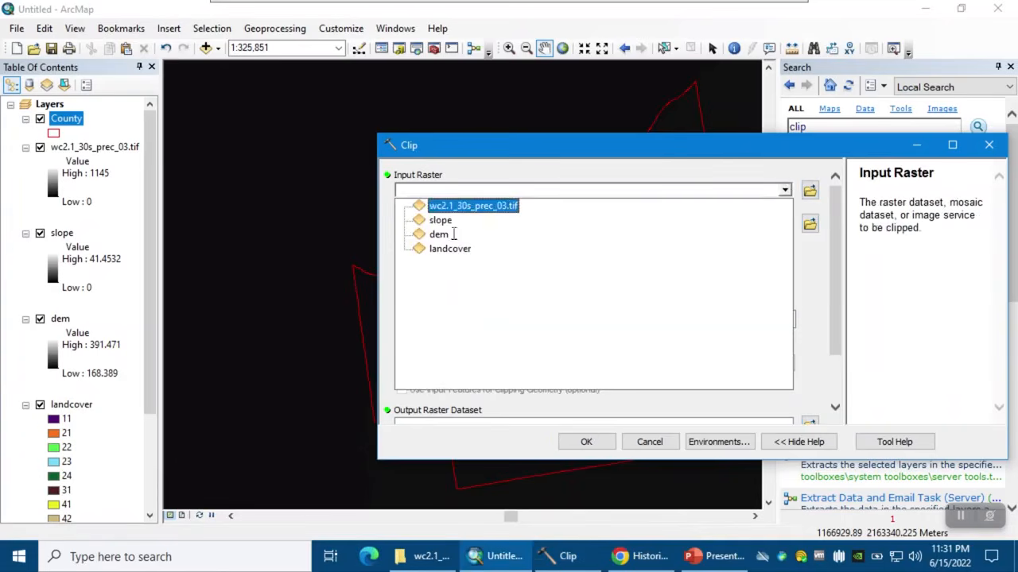
click(484, 209)
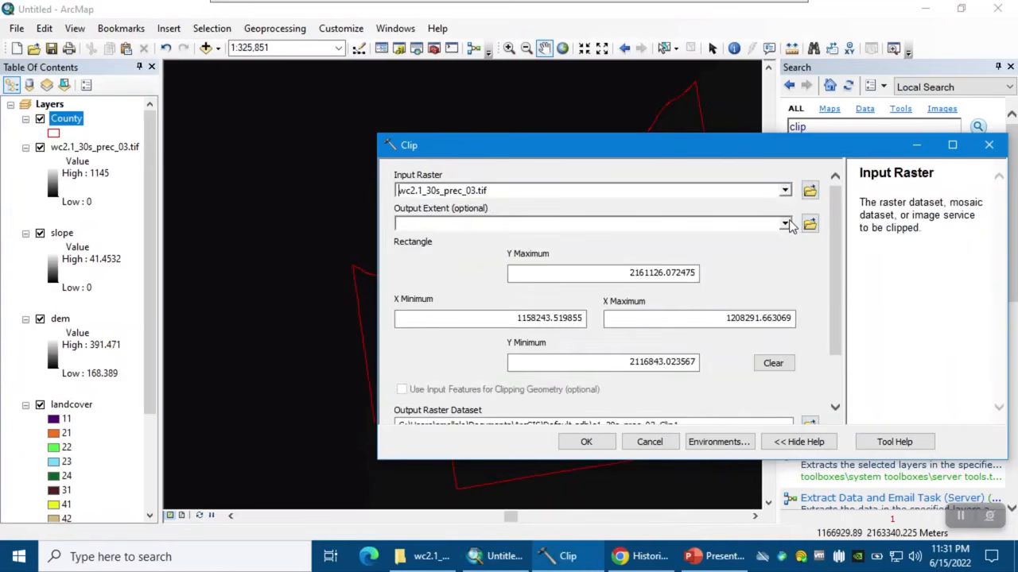
click(786, 223)
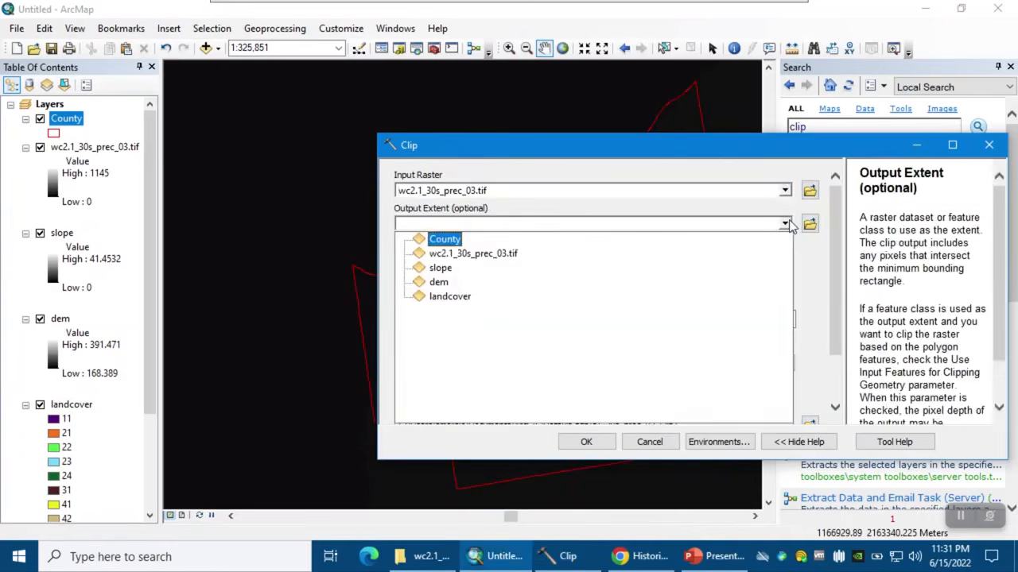
click(445, 240)
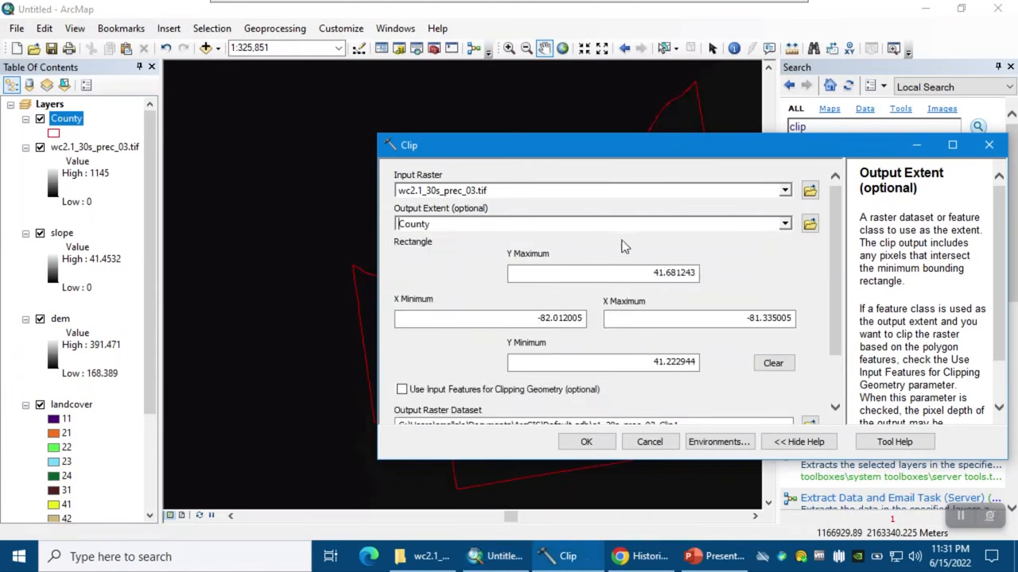
- Enable using the input features for clipping geometry and clear the NoData value
scroll(833, 282, down, 2)
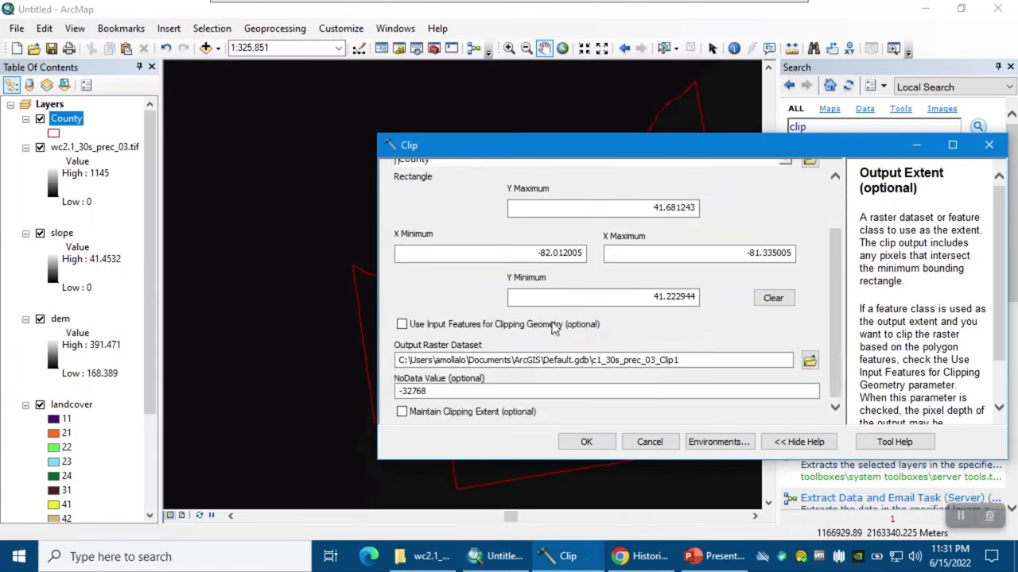
click(471, 325)
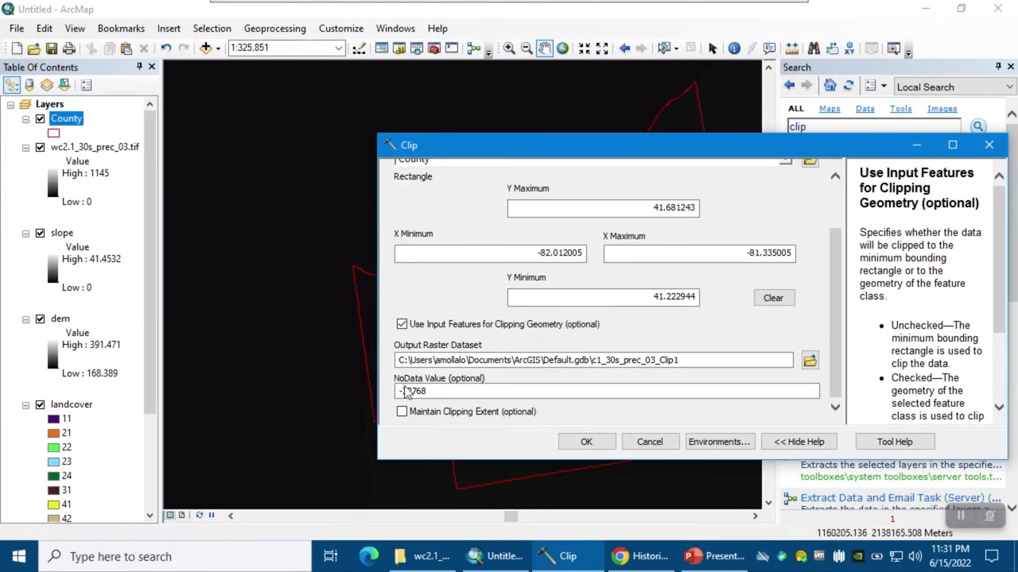
click(756, 388)
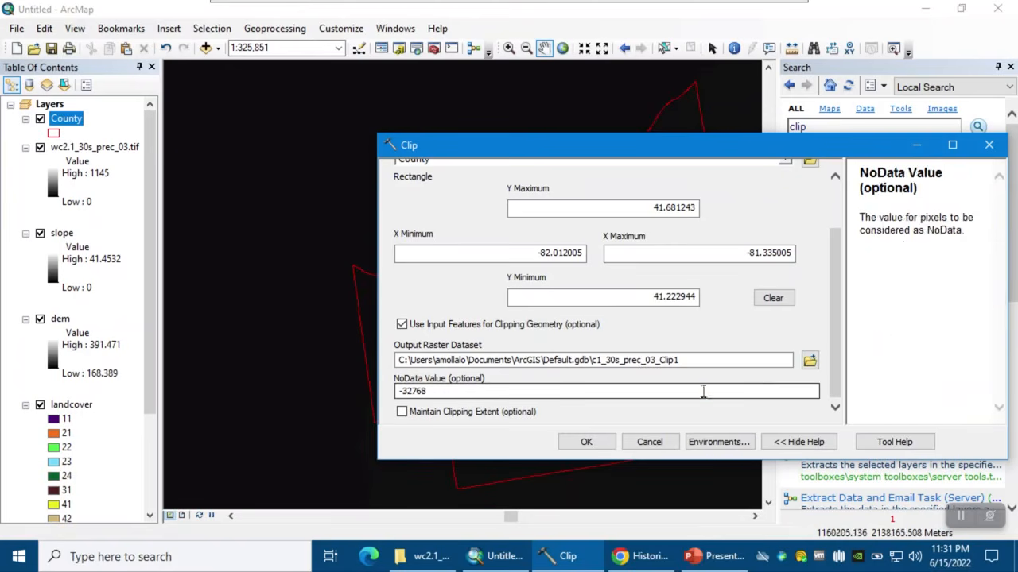
drag(703, 390, 314, 385)
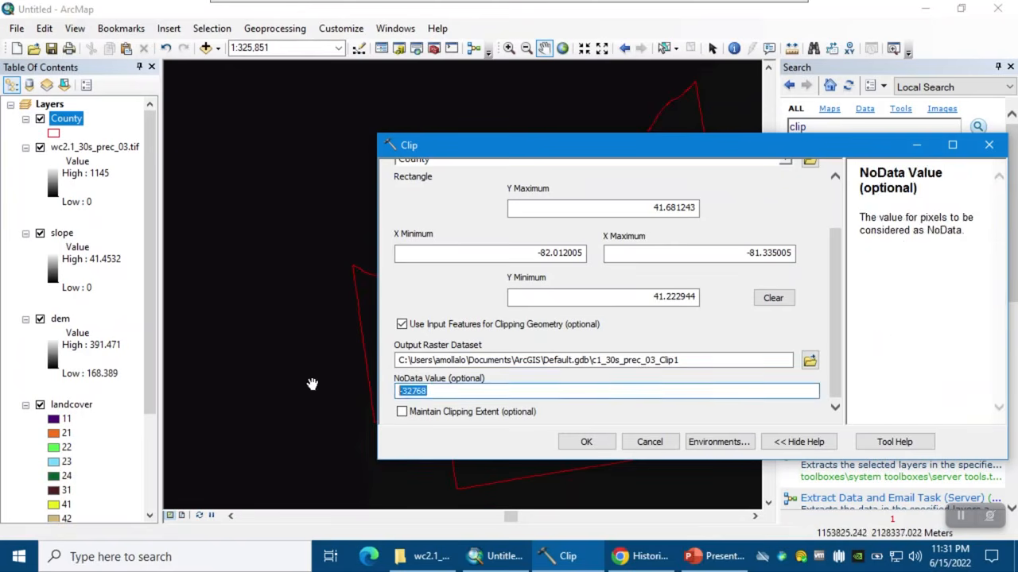
key(BackSpace)
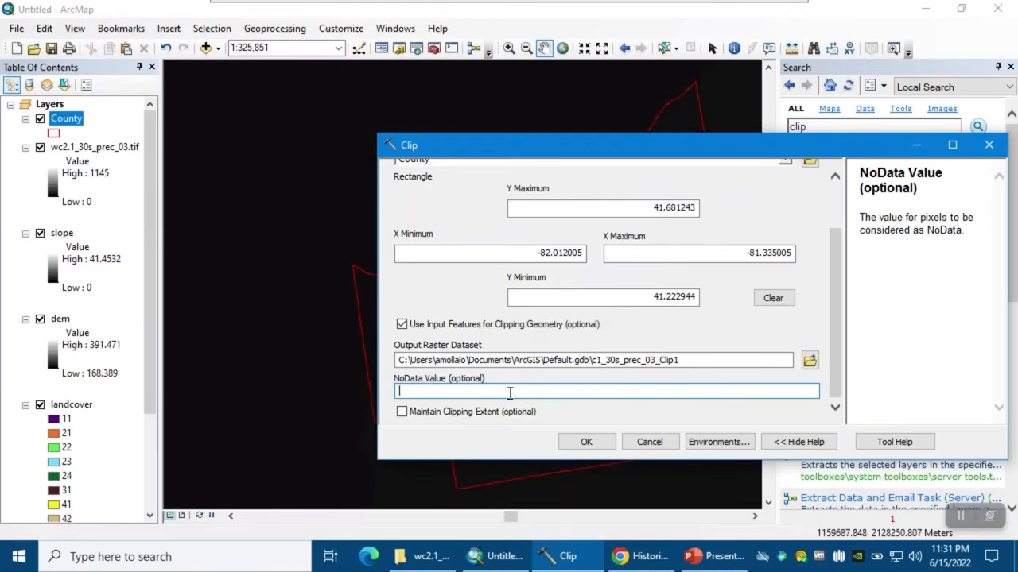
- Save the clip output as prc in H:\GIS\Flood_mapping, maintain the clipping extent and run the tool
click(809, 361)
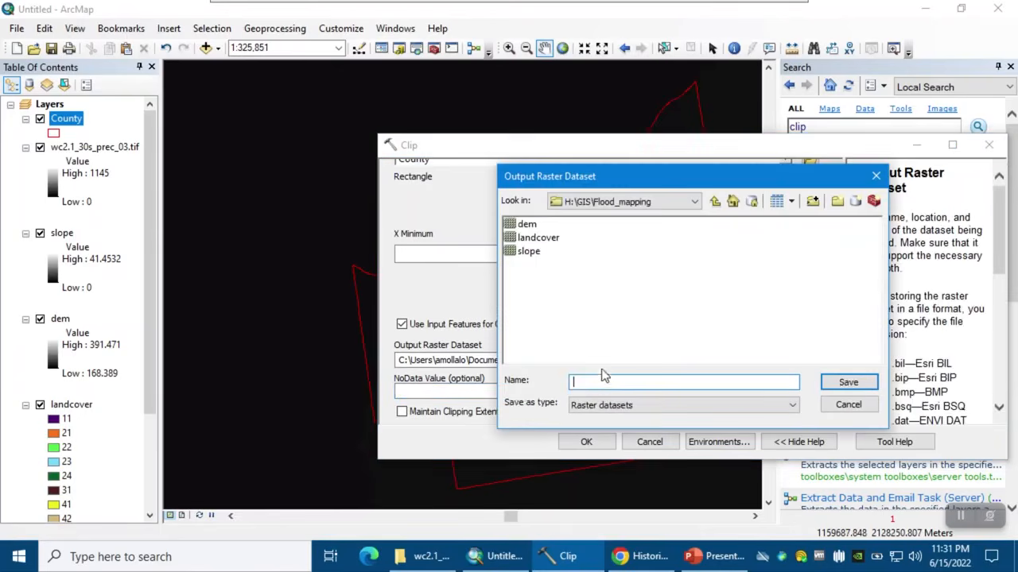
text(prc)
key(Return)
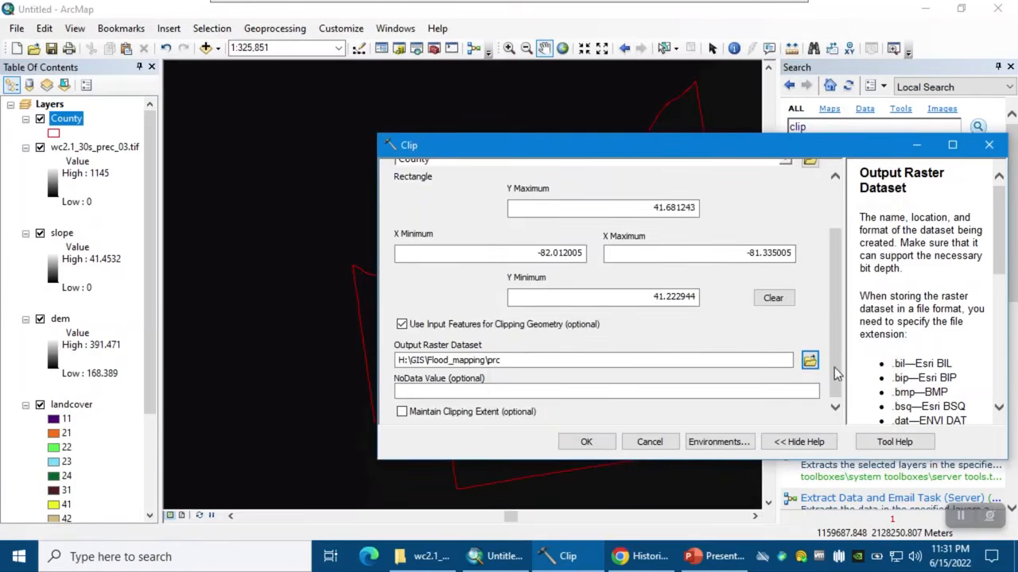
click(449, 414)
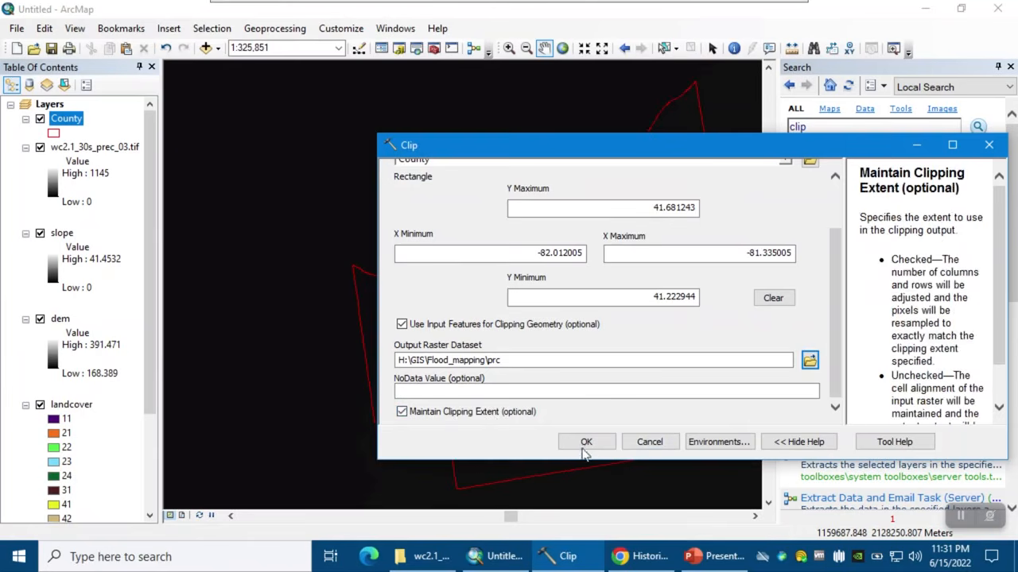
click(584, 442)
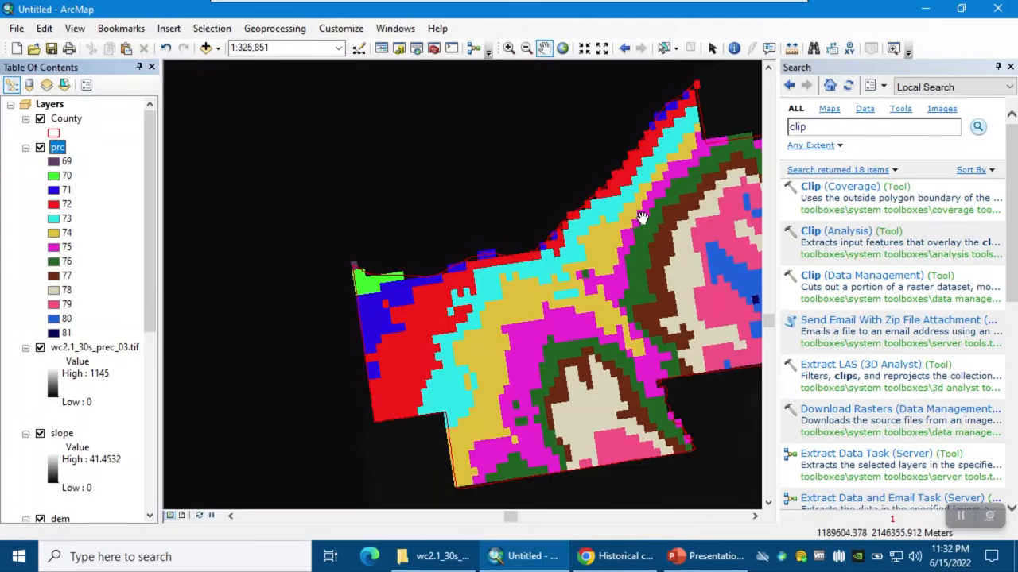
- Remove the original wc2.1_30s_prec_03.tif layer from the map
right_click(89, 350)
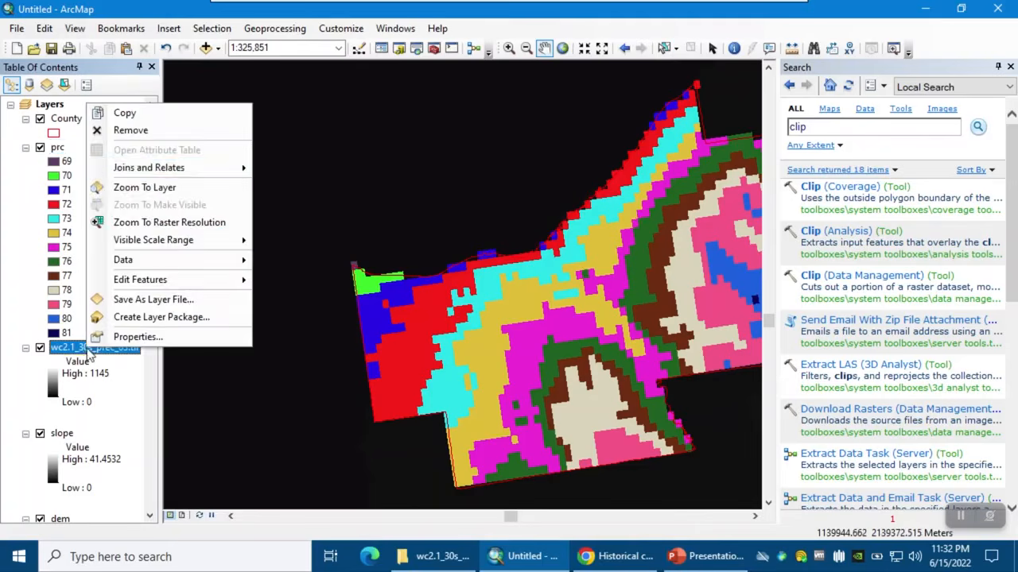
click(119, 130)
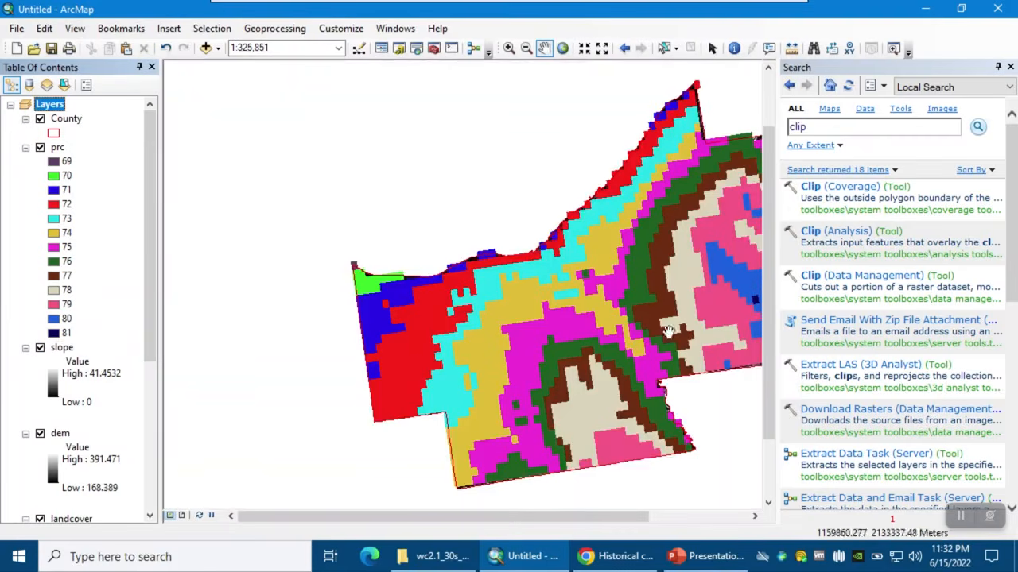
- Review the influential flood-risk factors and their weights in the PowerPoint presentation, and return to ArcMap
drag(576, 387, 552, 386)
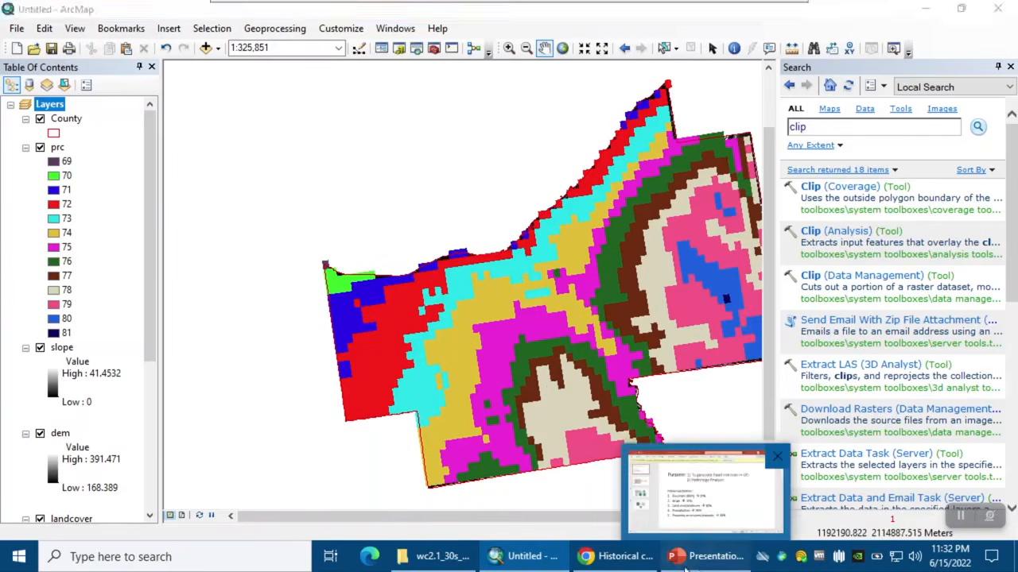
click(706, 557)
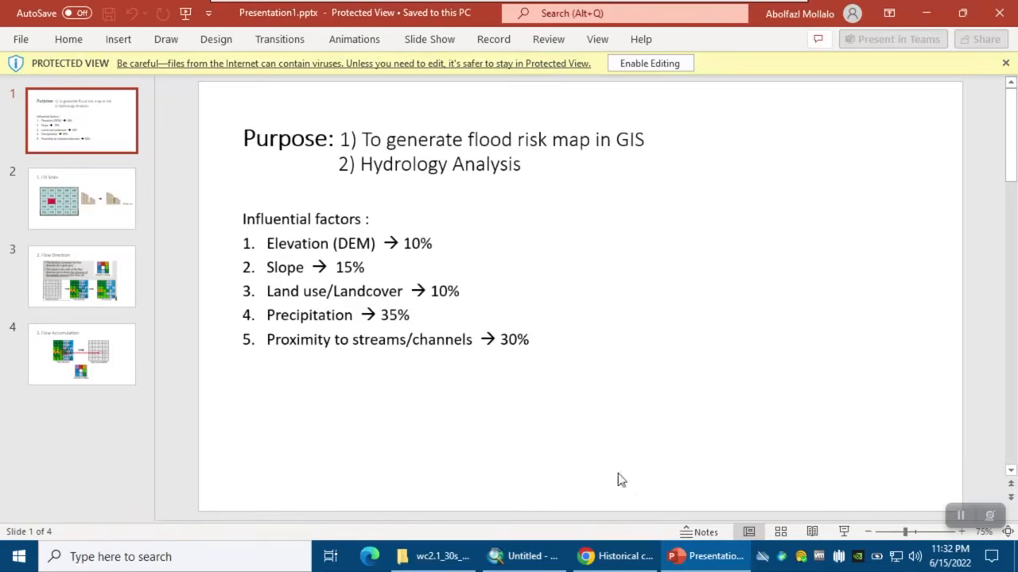
click(733, 560)
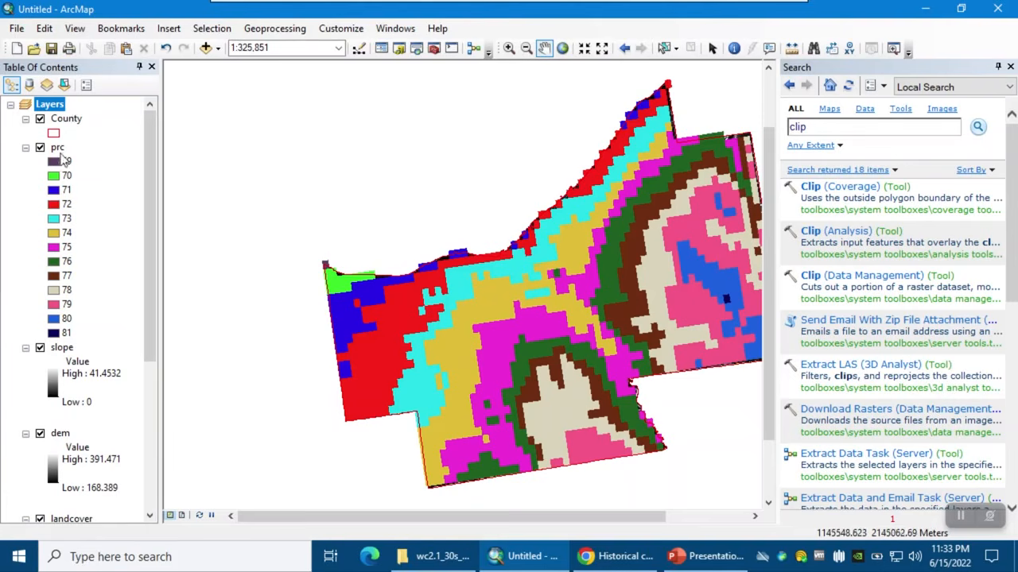
- Turn off all layers in the map and open the Hillshade (Spatial Analyst) tool by searching for hillshade
right_click(64, 106)
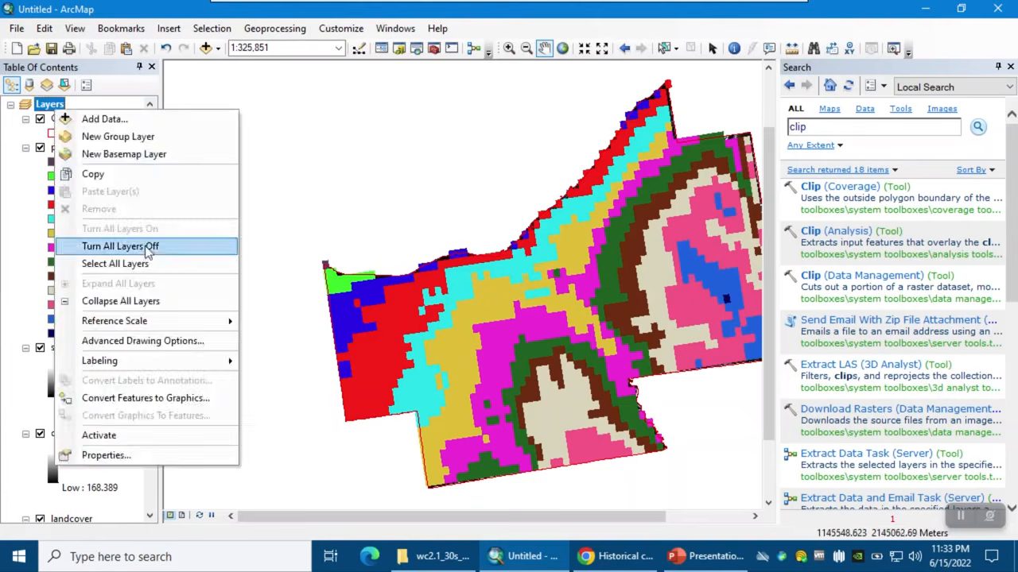
click(143, 246)
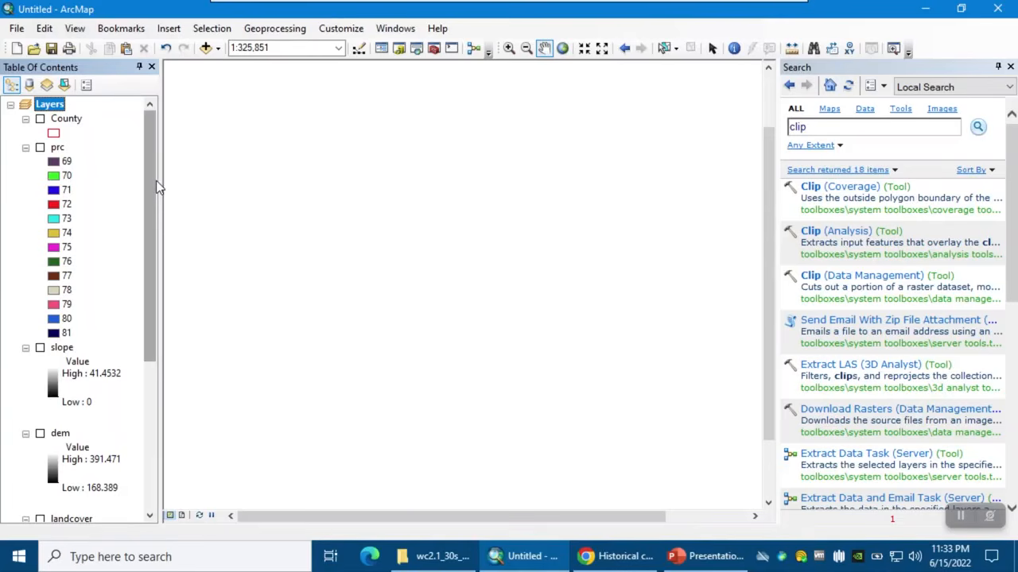
drag(811, 129, 790, 133)
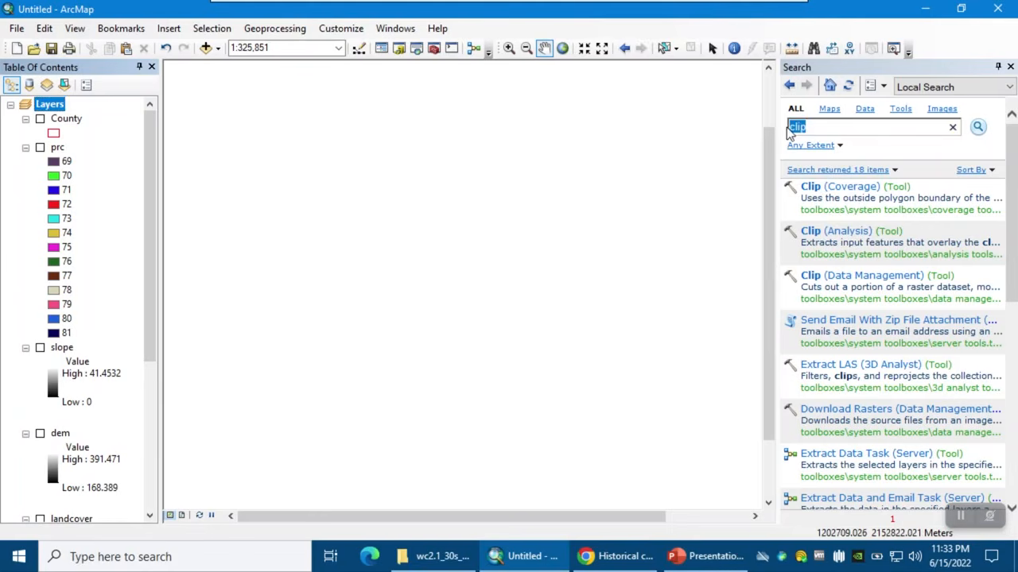
key(BackSpace)
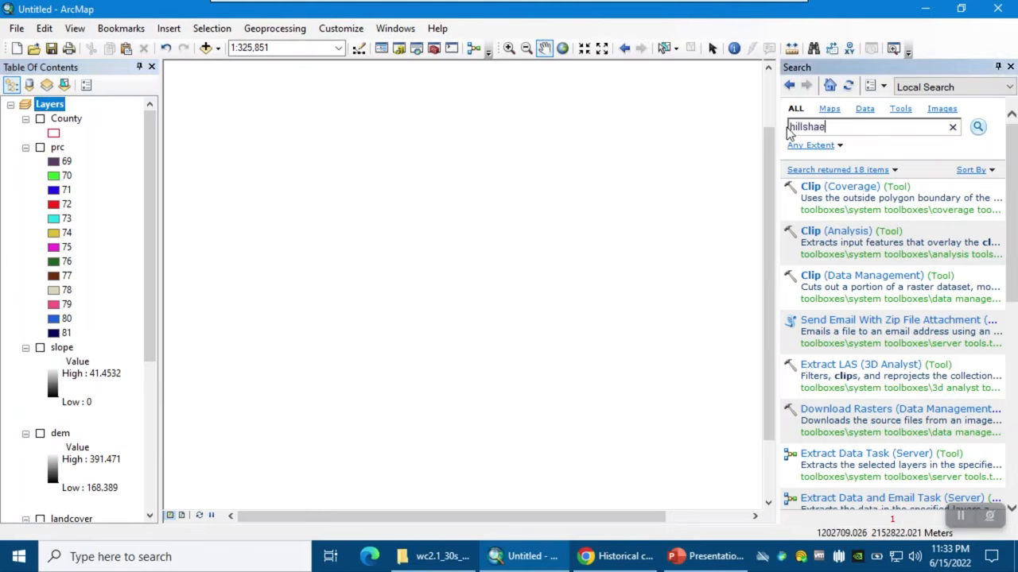
key(Return)
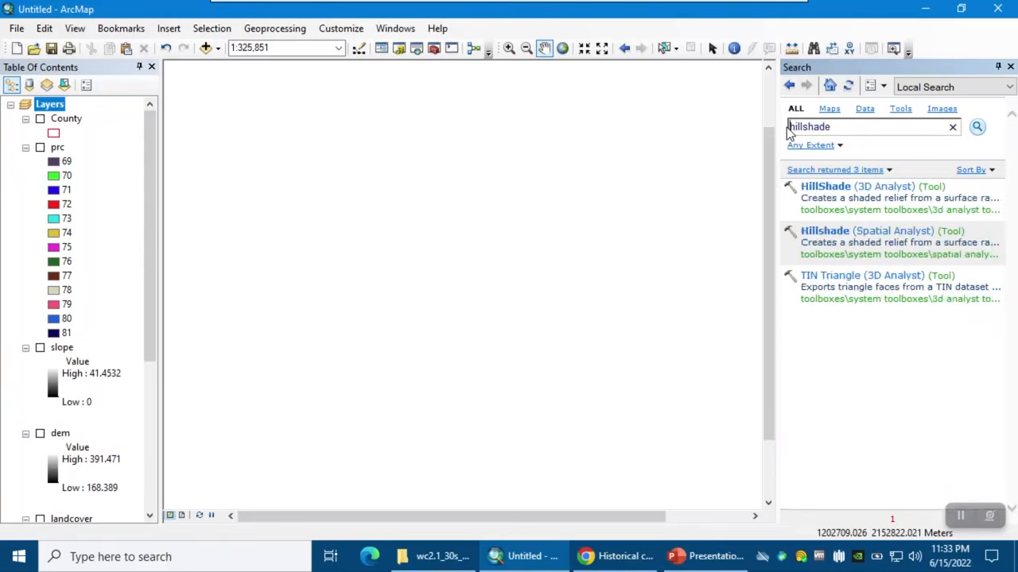
click(827, 231)
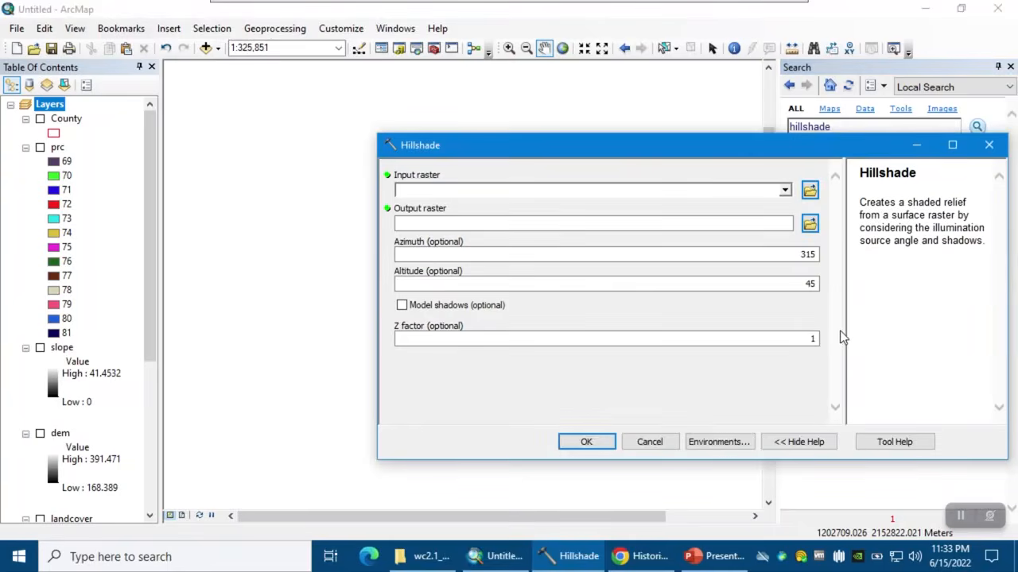
- Run Hillshade on the dem raster with the default azimuth and altitude, saving the output as hillshade in H:\GIS\Flood_mapping
click(784, 190)
click(465, 239)
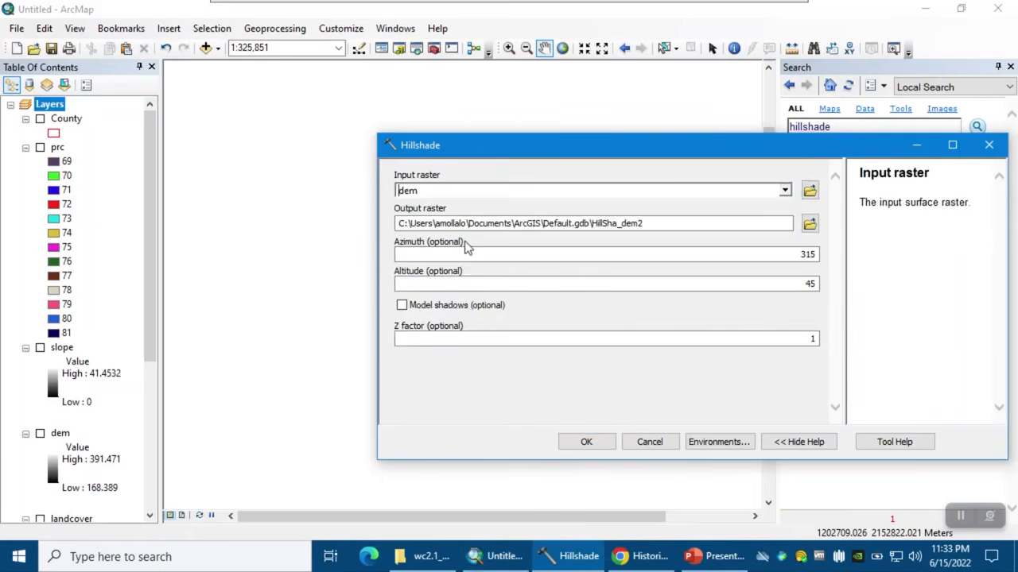
click(810, 223)
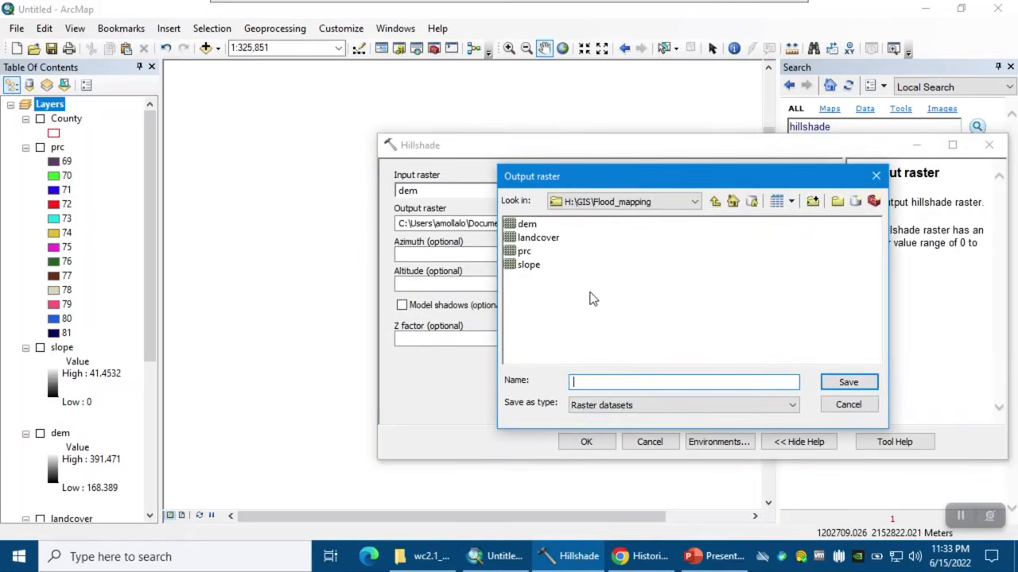
text(hillshade)
key(BackSpace)
text(de)
key(Return)
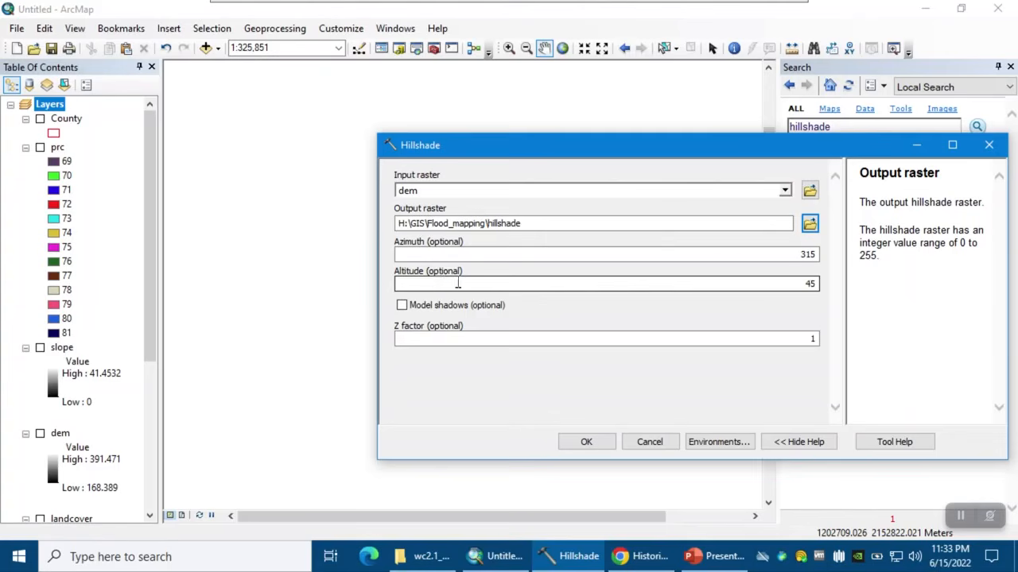
click(795, 254)
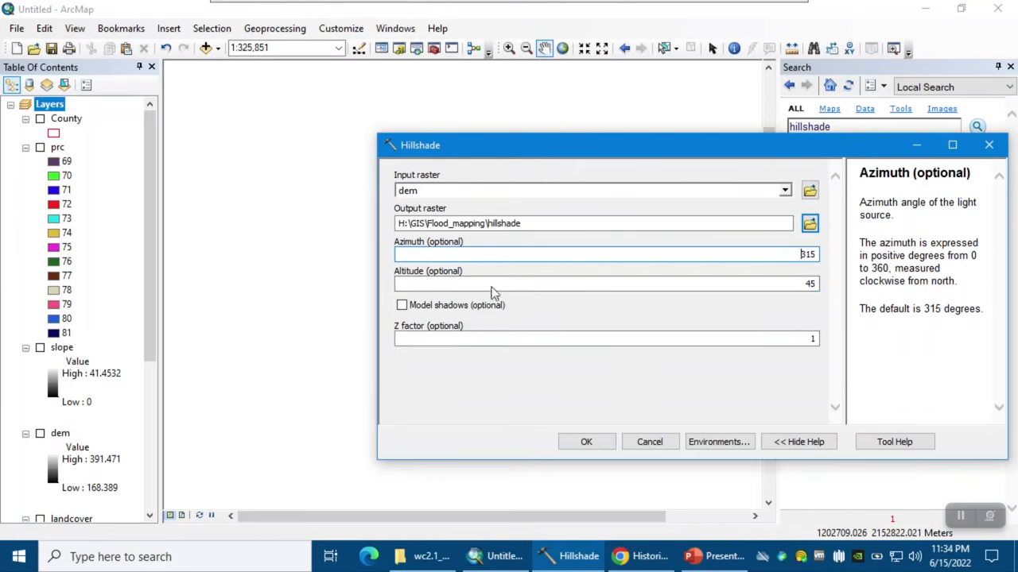
click(586, 442)
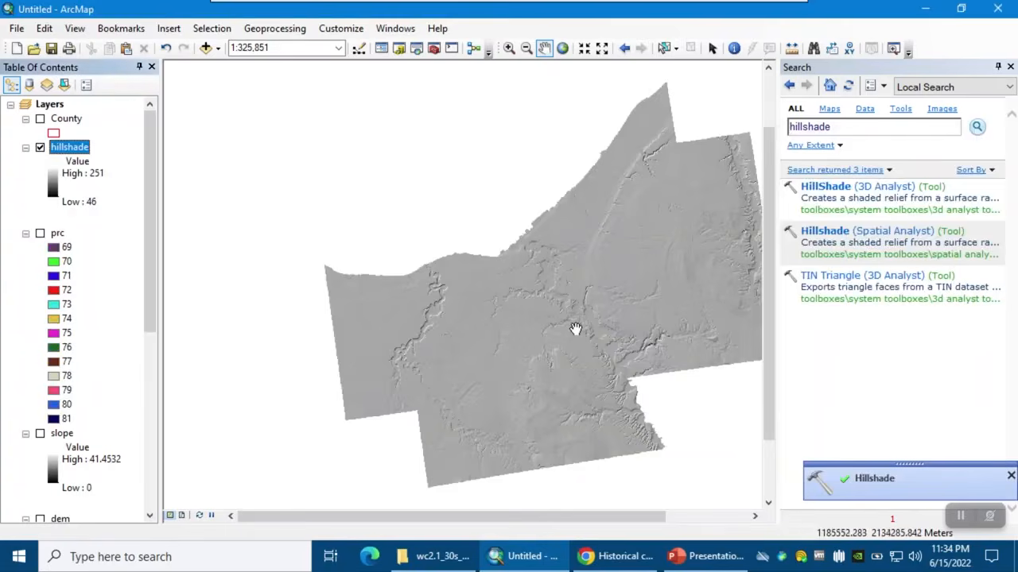
- Change the hillshade layer's symbology stretch type to Standard Deviations and apply it
scroll(576, 328, down, 3)
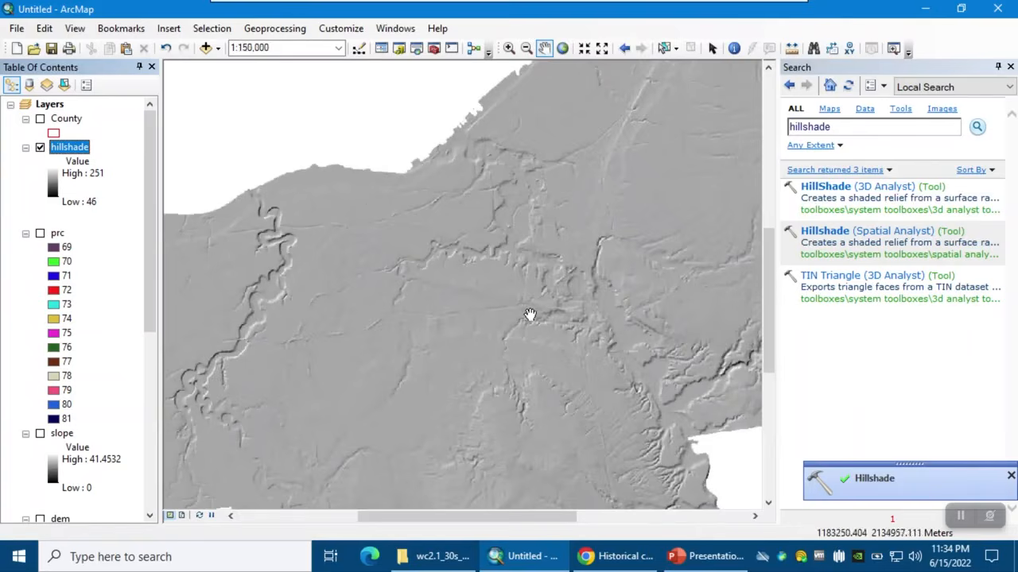
scroll(529, 298, down, 2)
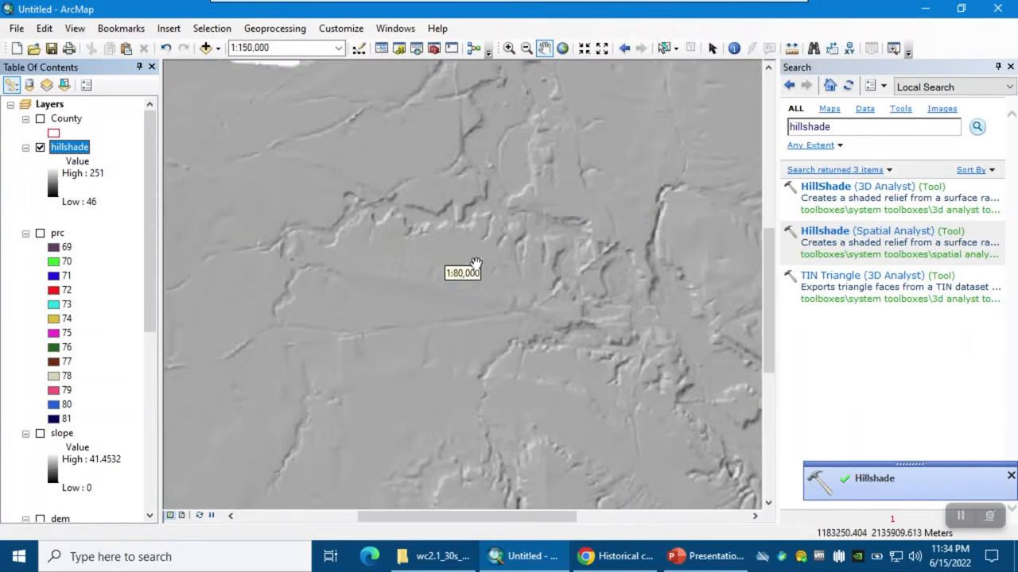
scroll(477, 306, up, 4)
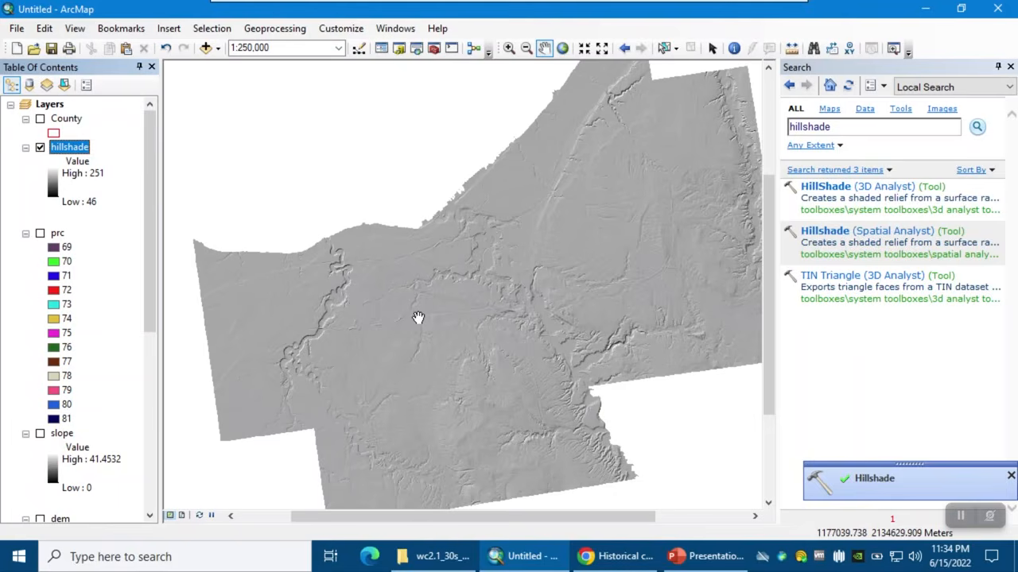
scroll(405, 310, down, 5)
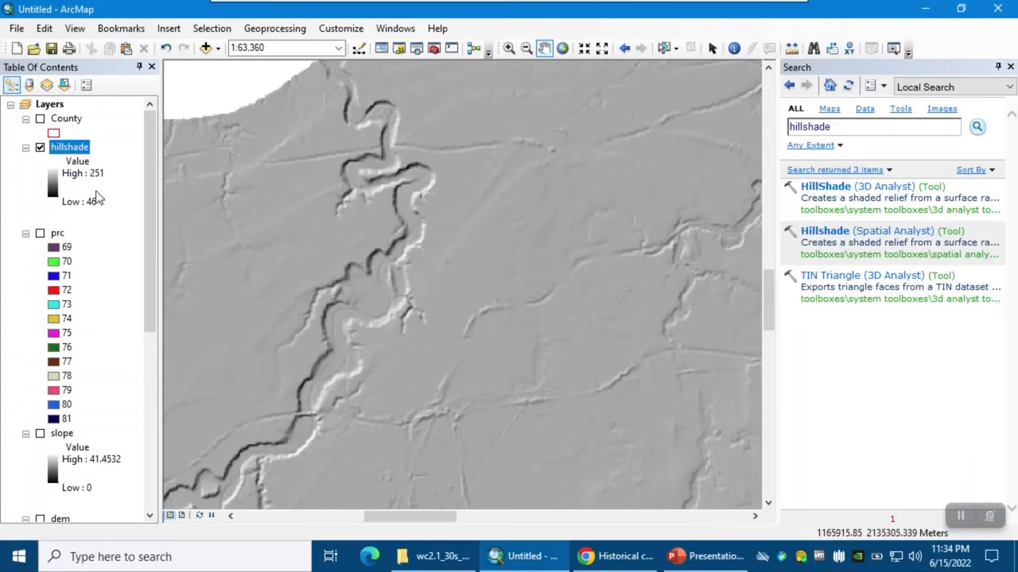
right_click(77, 153)
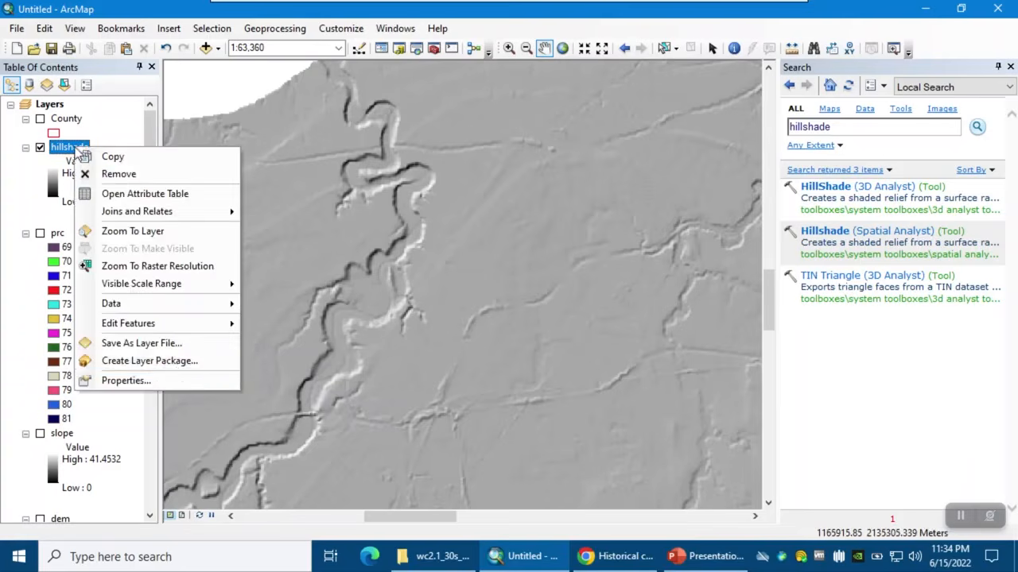
click(172, 383)
click(482, 94)
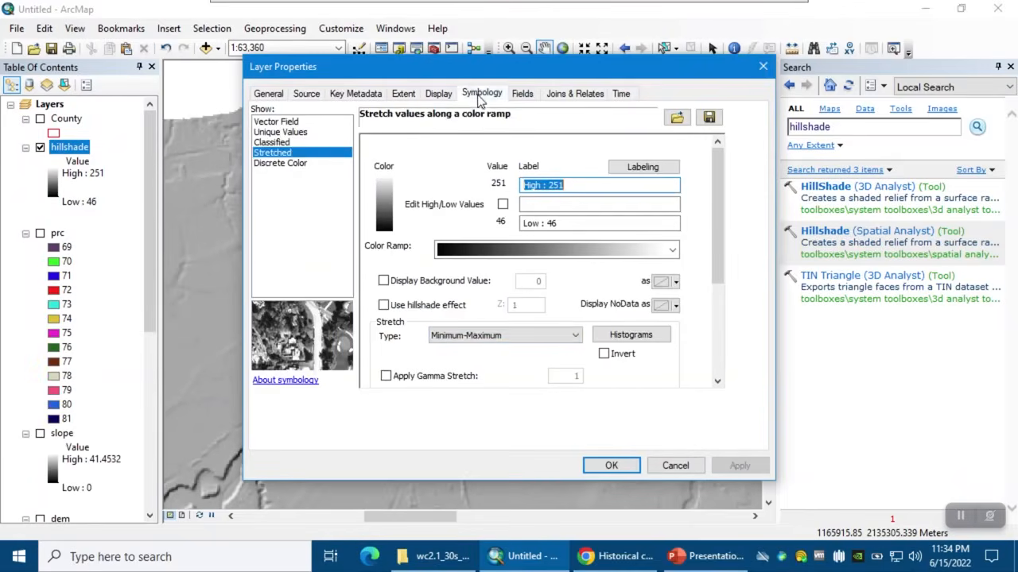
click(469, 340)
click(469, 371)
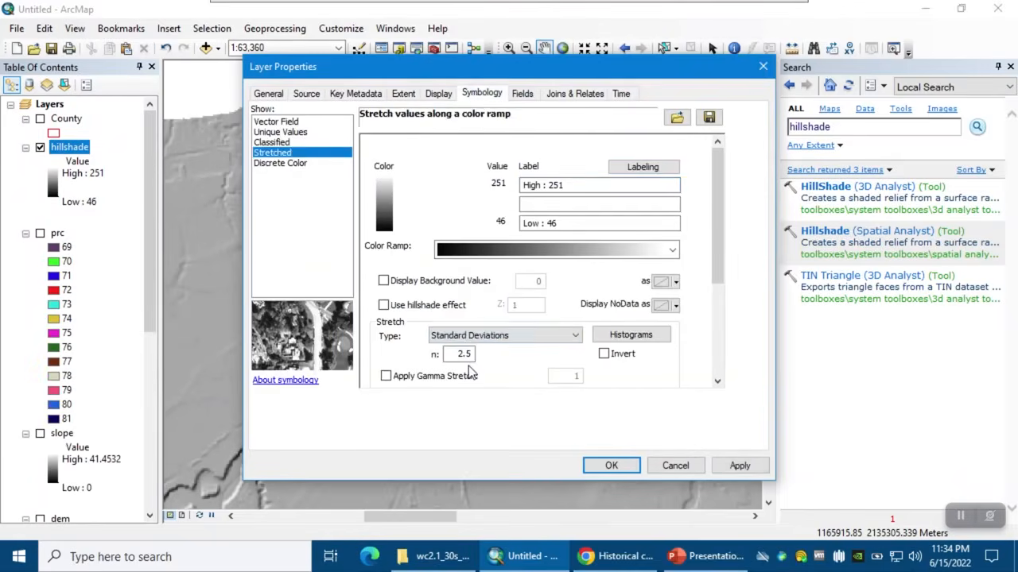
click(740, 466)
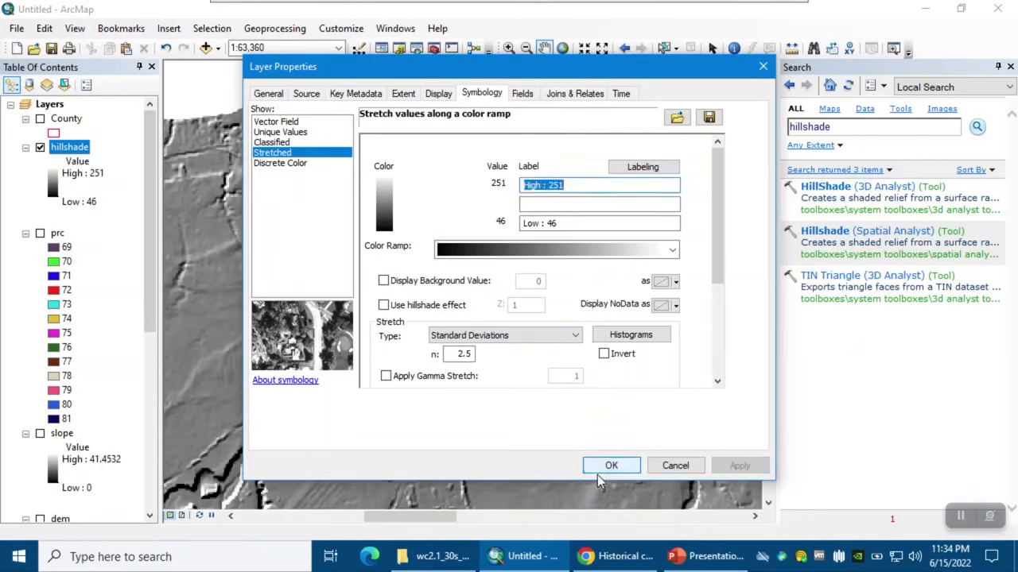
click(608, 466)
- Move the landcover layer directly above hillshade in the layer order and make it visible
scroll(537, 379, down, 1)
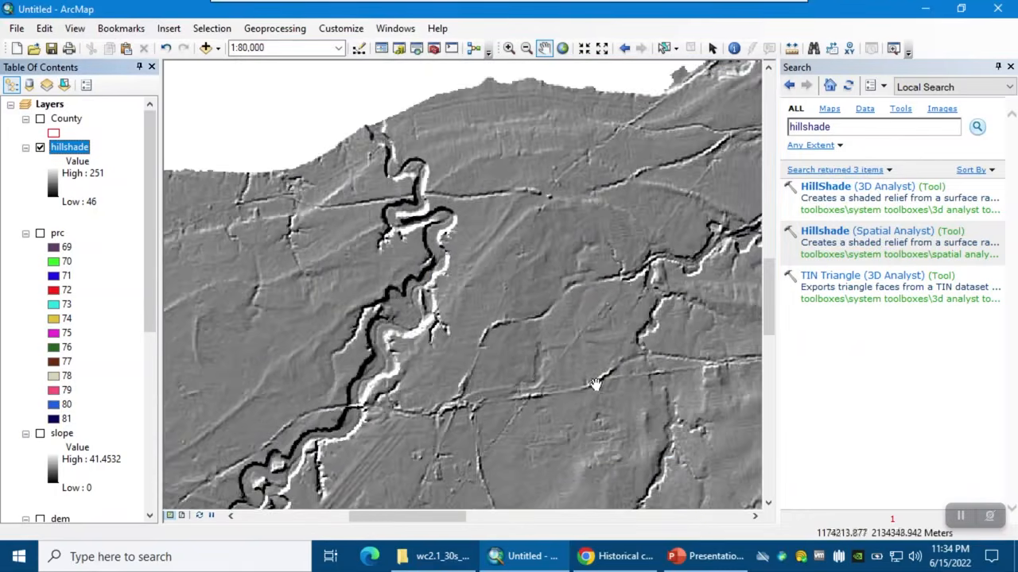
scroll(564, 383, down, 2)
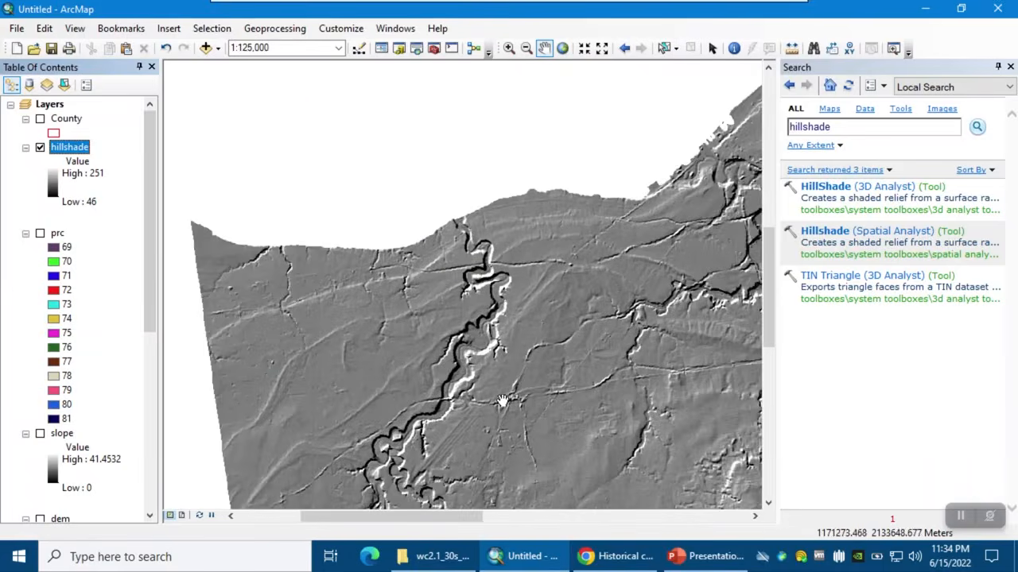
scroll(503, 401, down, 4)
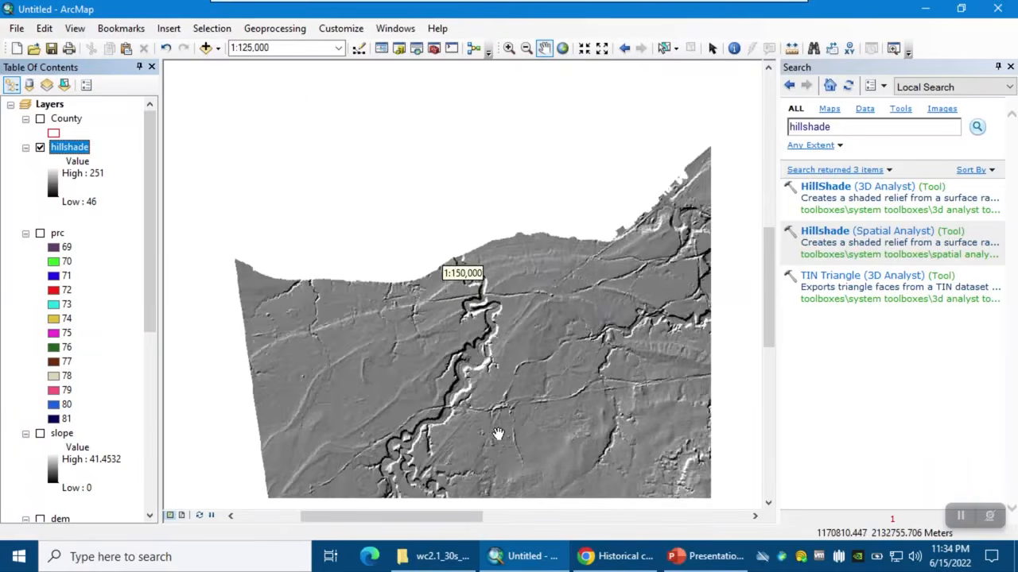
drag(541, 432, 430, 306)
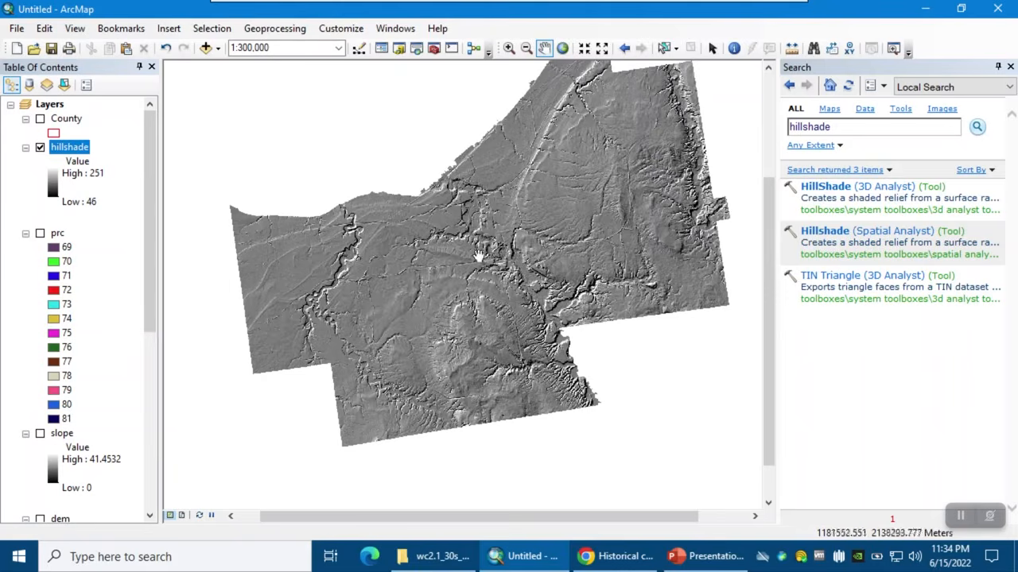
scroll(512, 284, up, 5)
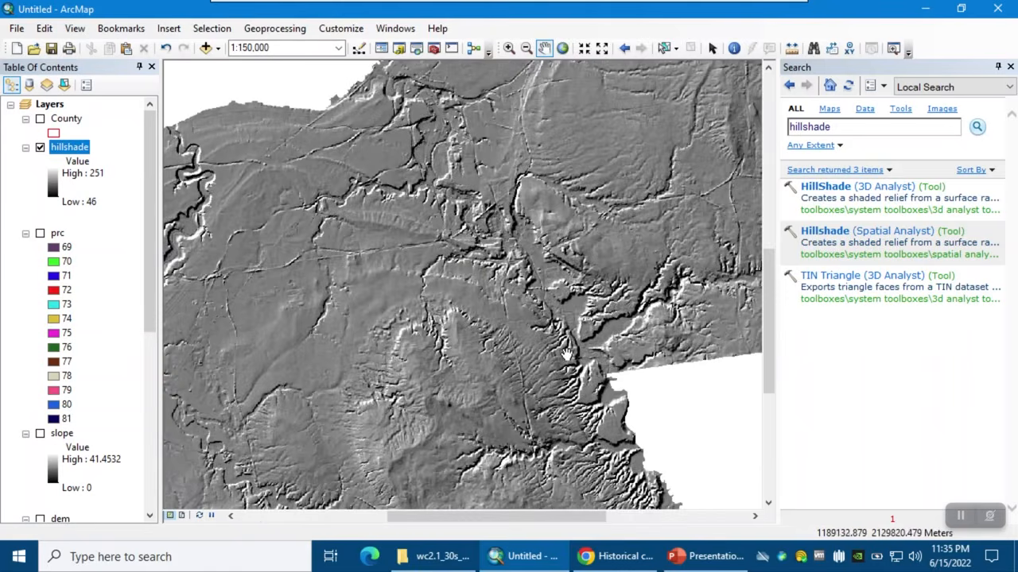
drag(355, 279, 490, 359)
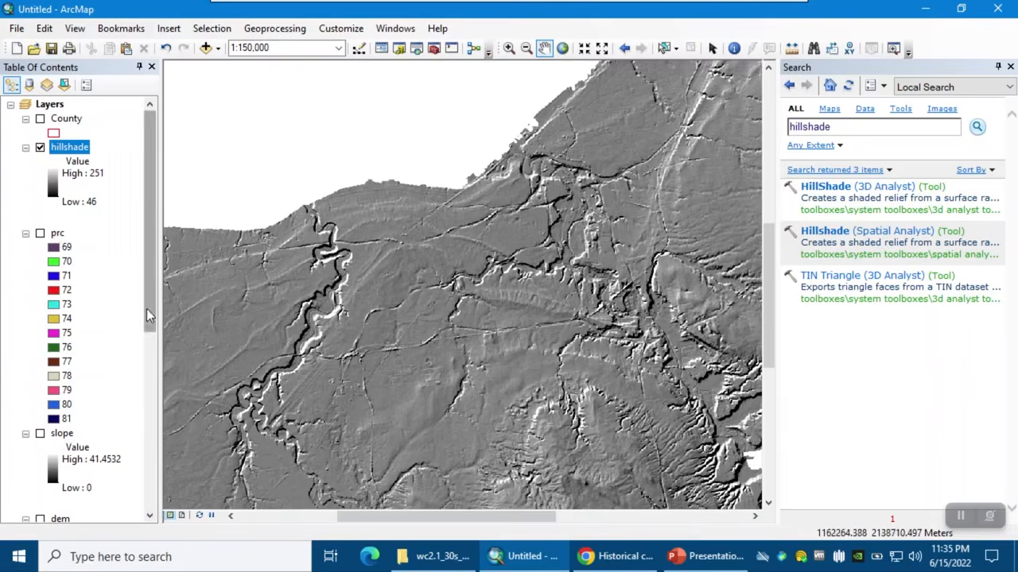
drag(146, 306, 142, 473)
drag(69, 295, 65, 153)
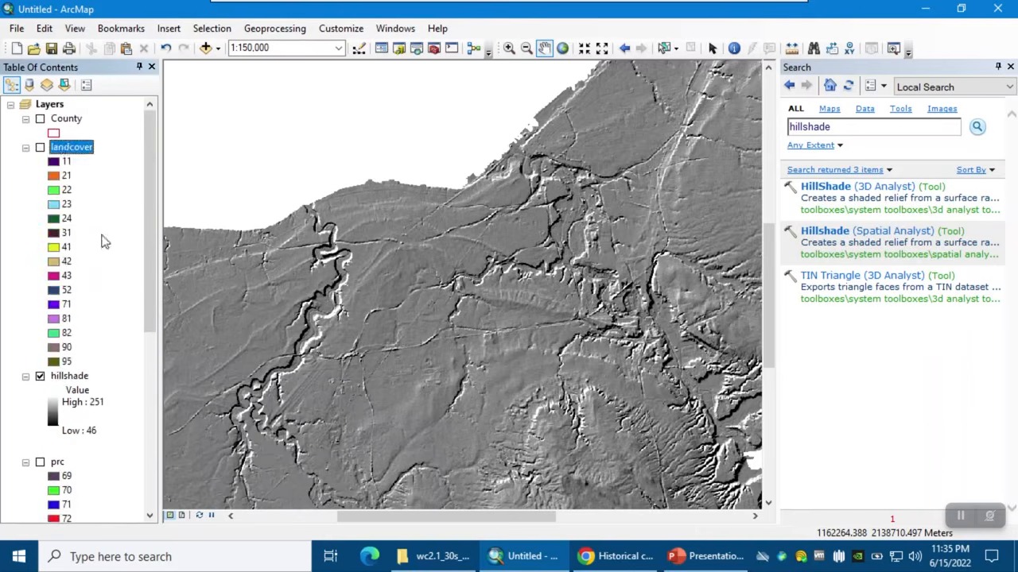
click(40, 148)
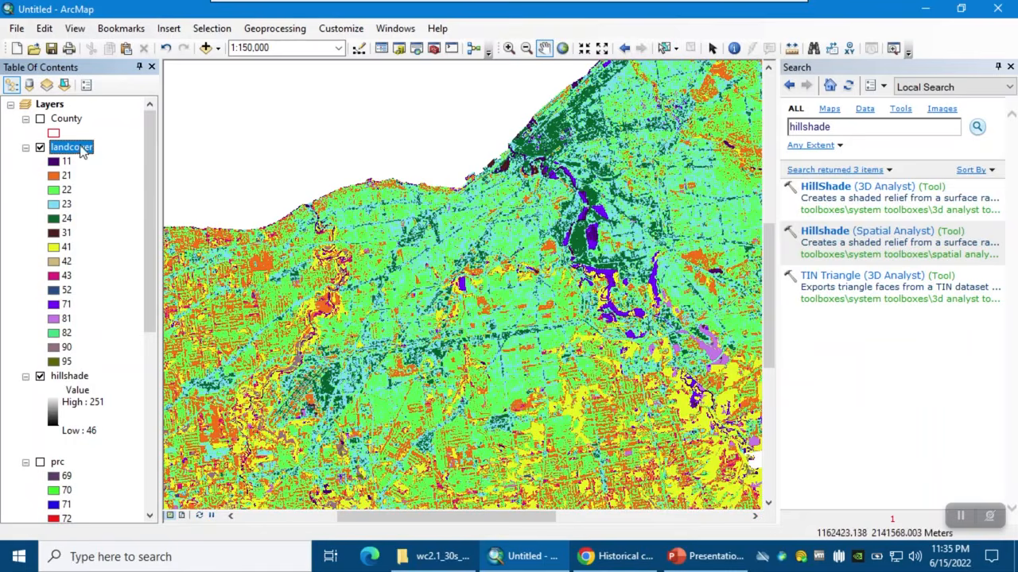
- Set the landcover layer's display transparency to 40% and inspect its overlay on the hillshade
right_click(78, 145)
click(171, 378)
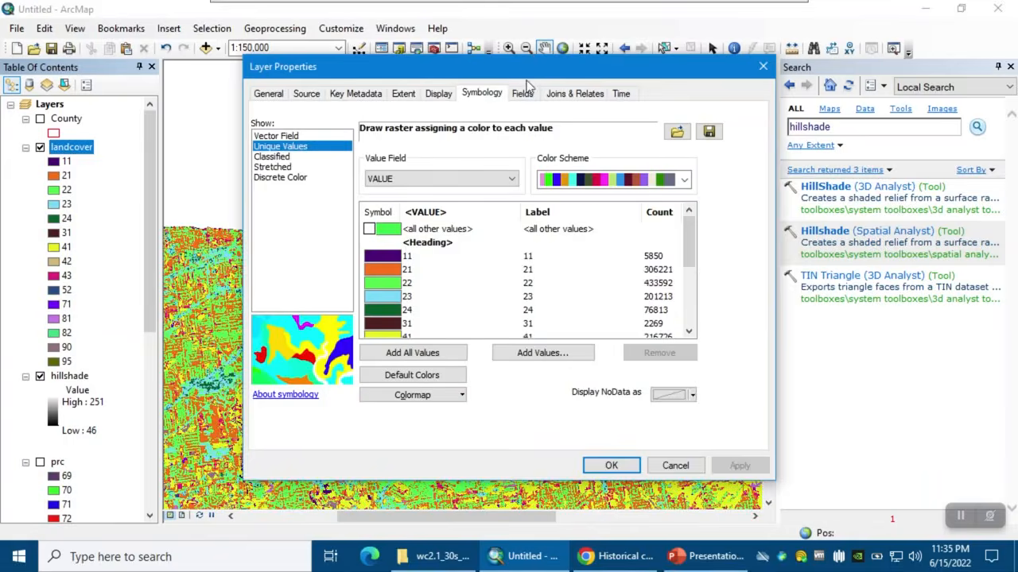
click(436, 95)
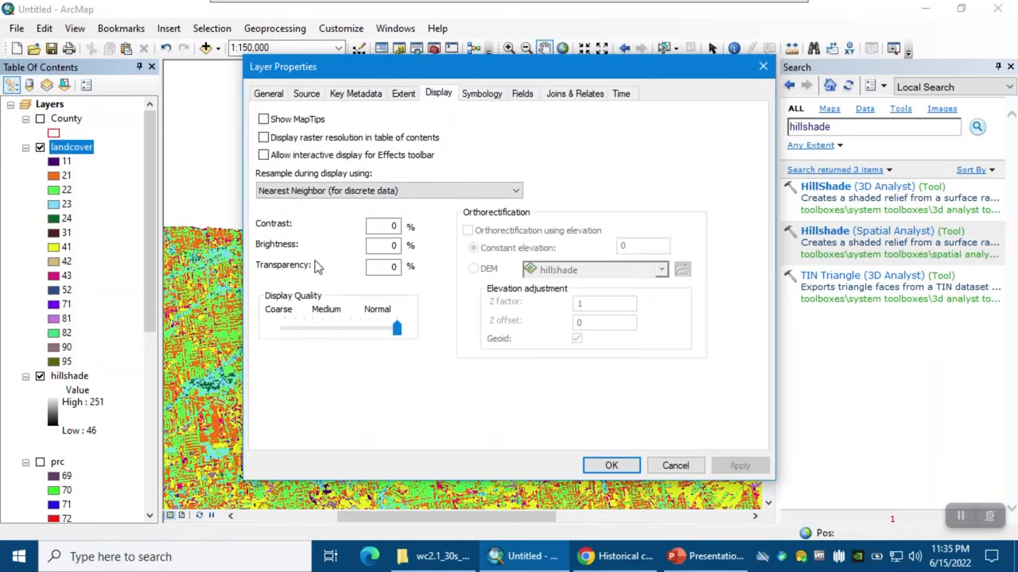
double_click(393, 267)
text(4)
click(738, 465)
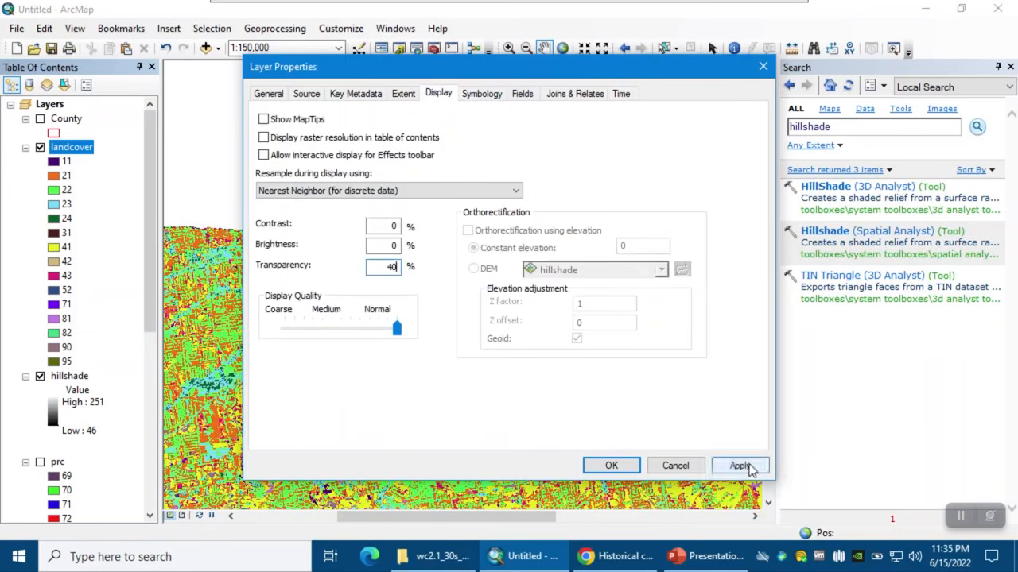
click(610, 465)
drag(564, 298, 563, 139)
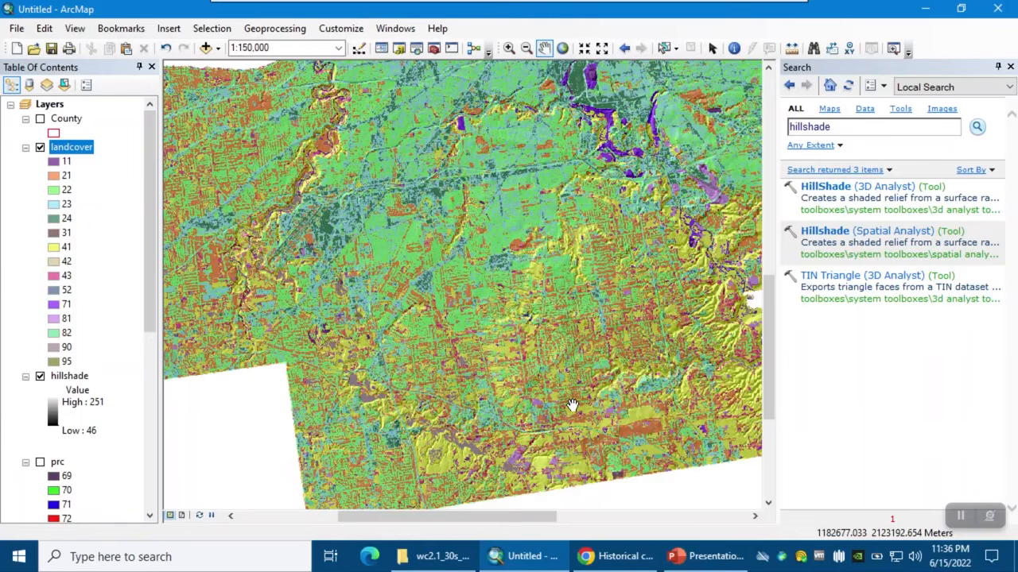
scroll(572, 405, down, 2)
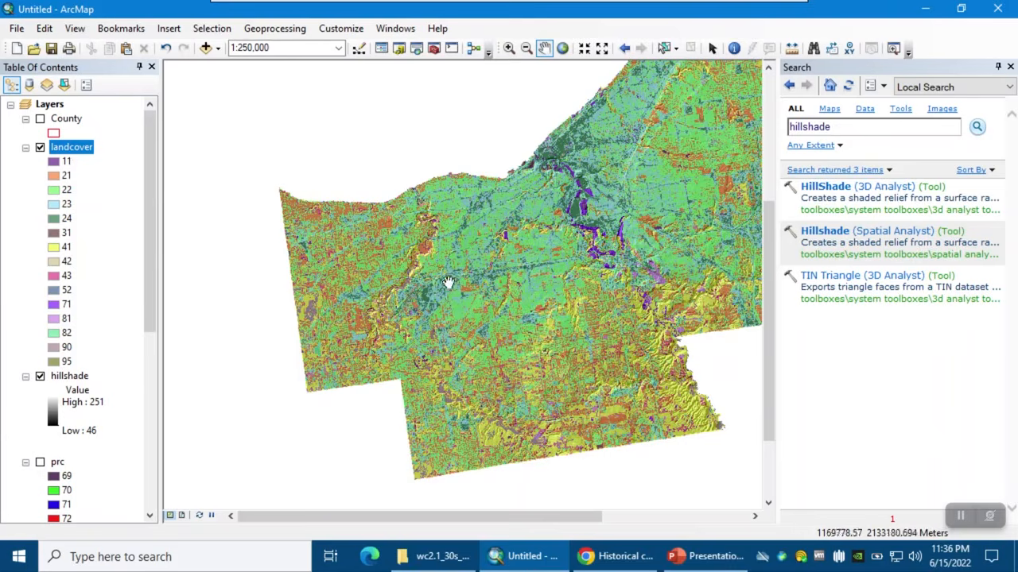
- Remove the hillshade layer from the map
scroll(419, 285, up, 3)
right_click(71, 147)
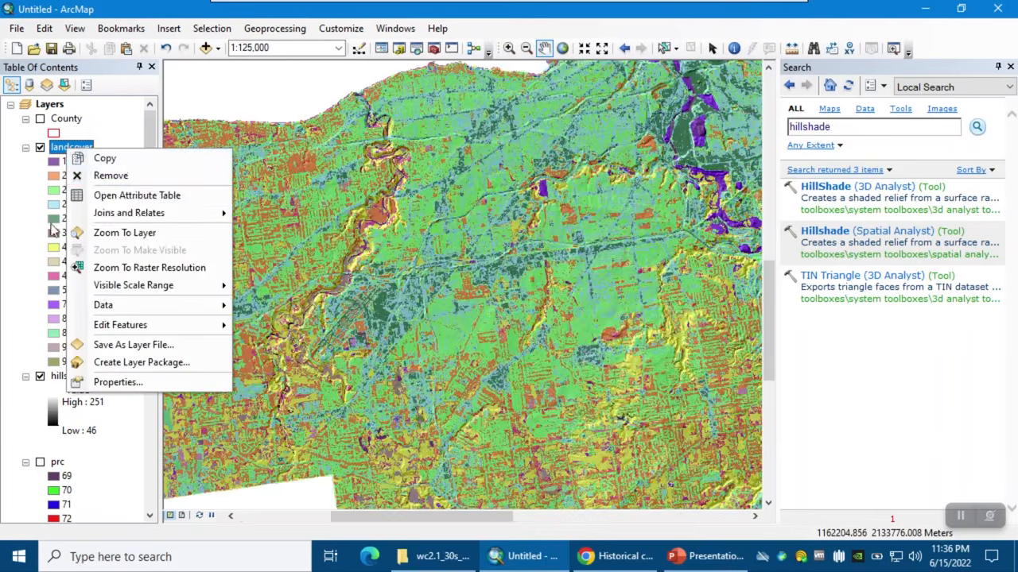
click(60, 376)
right_click(62, 376)
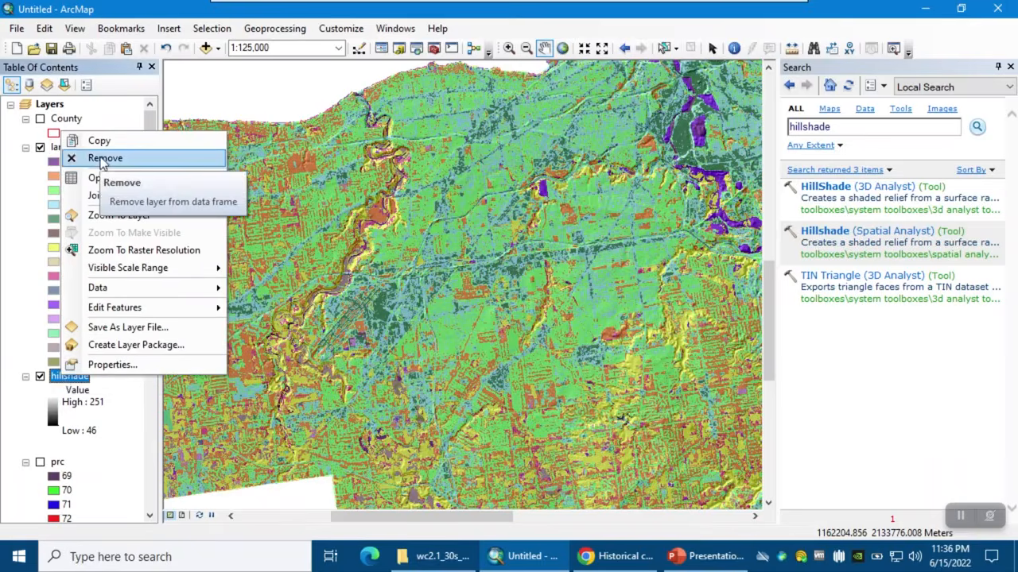
click(102, 159)
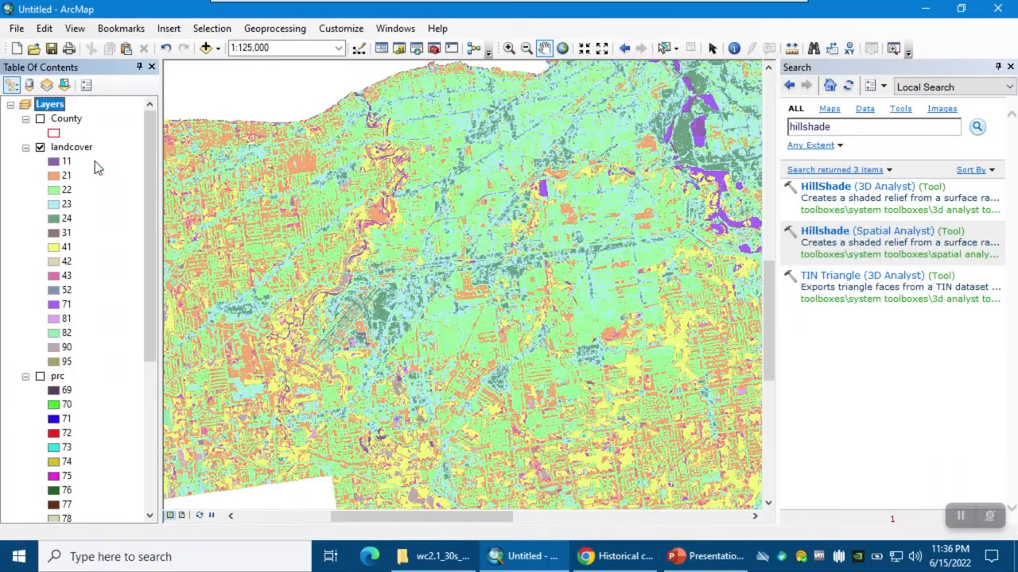
- Check the influential factors slide in PowerPoint and remove all remaining layers from the ArcMap data frame
click(705, 556)
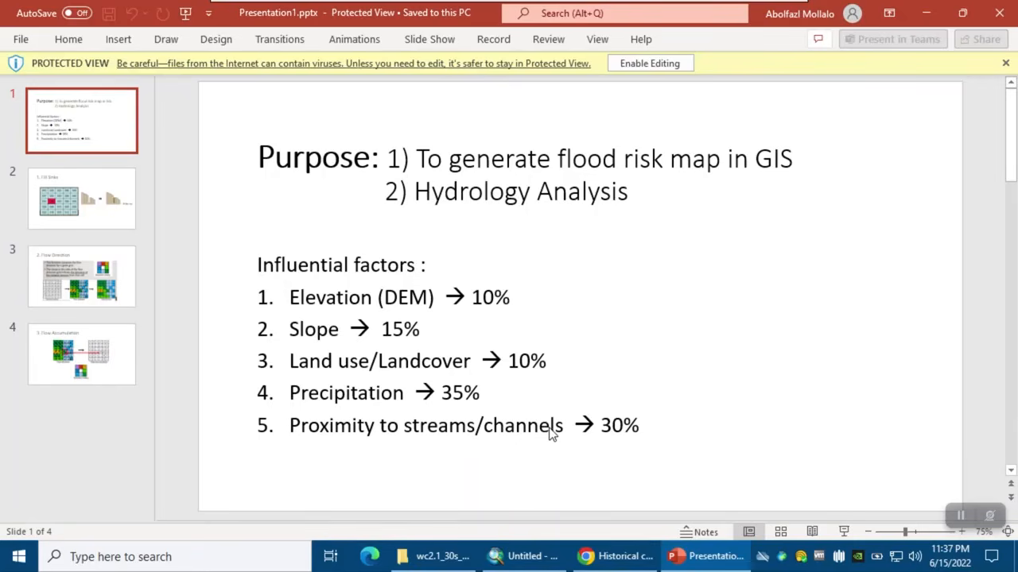
click(524, 557)
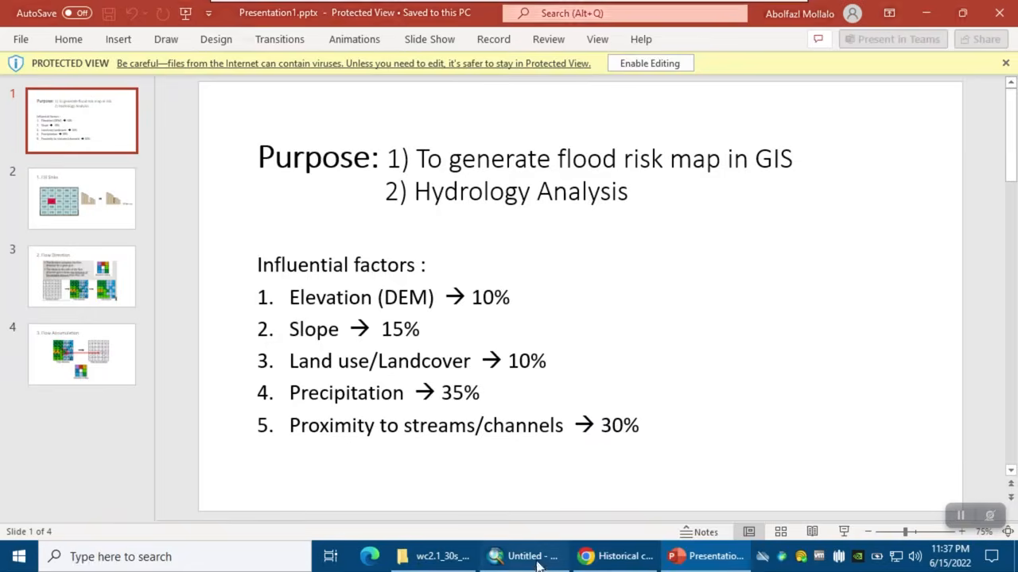
right_click(52, 107)
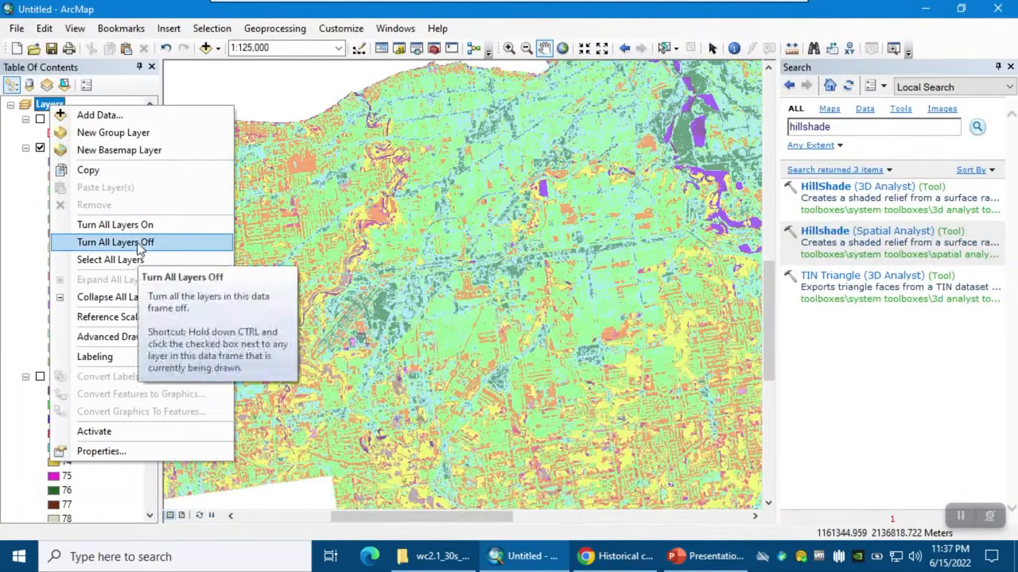
click(159, 261)
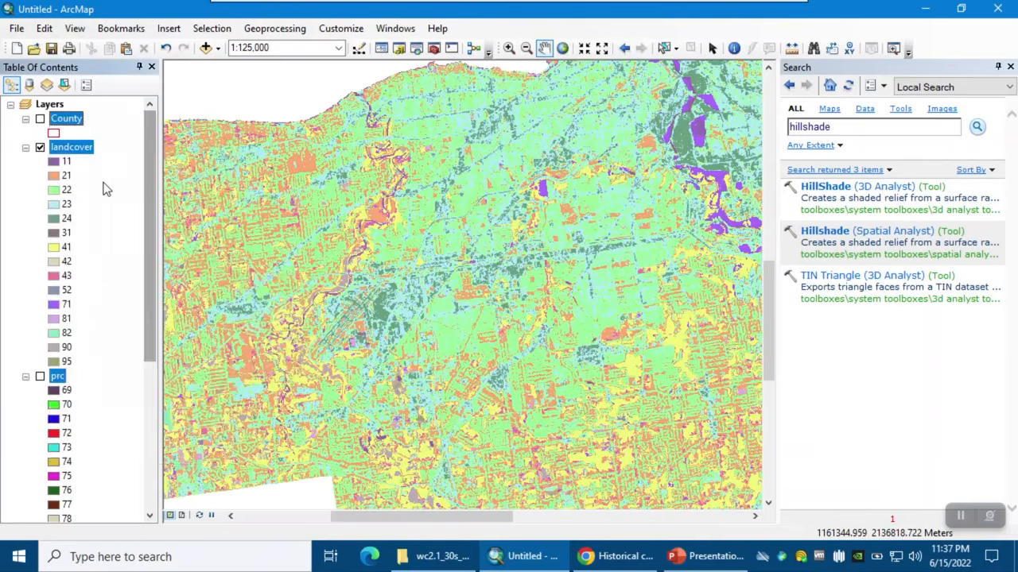
right_click(80, 119)
click(119, 141)
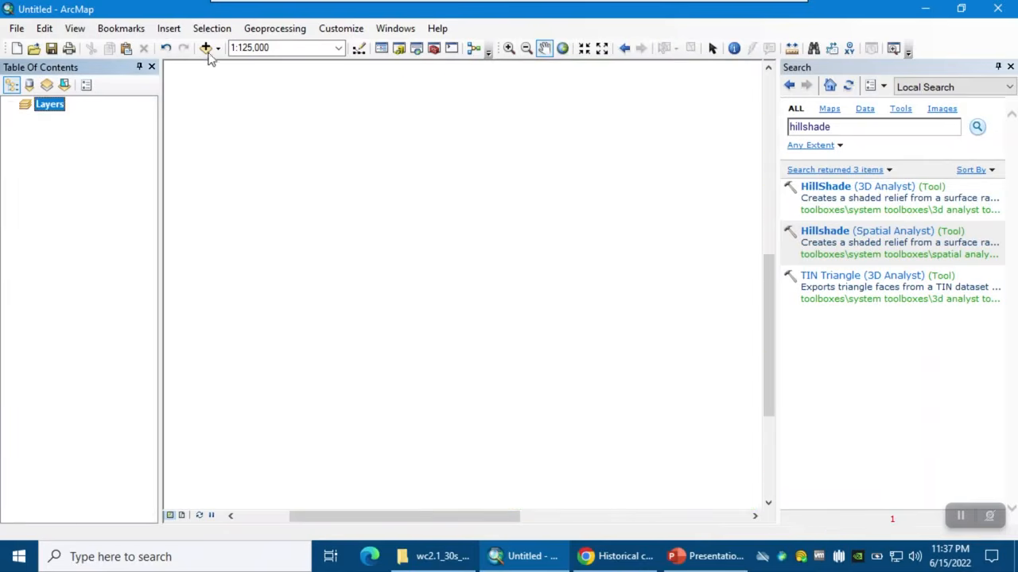
- Add the dem raster from H:\GIS\Flood_mapping to the empty map
click(206, 48)
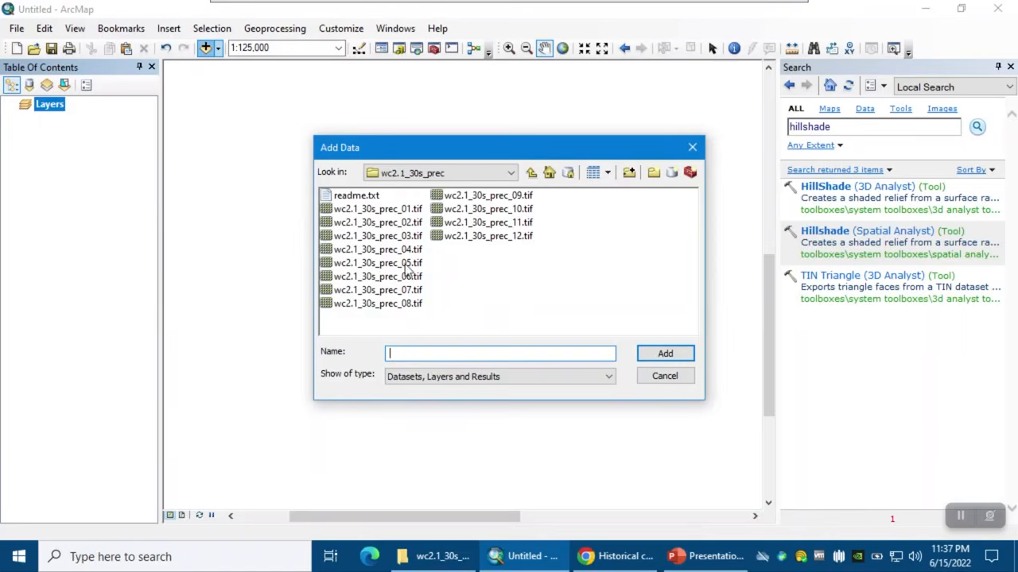
click(481, 175)
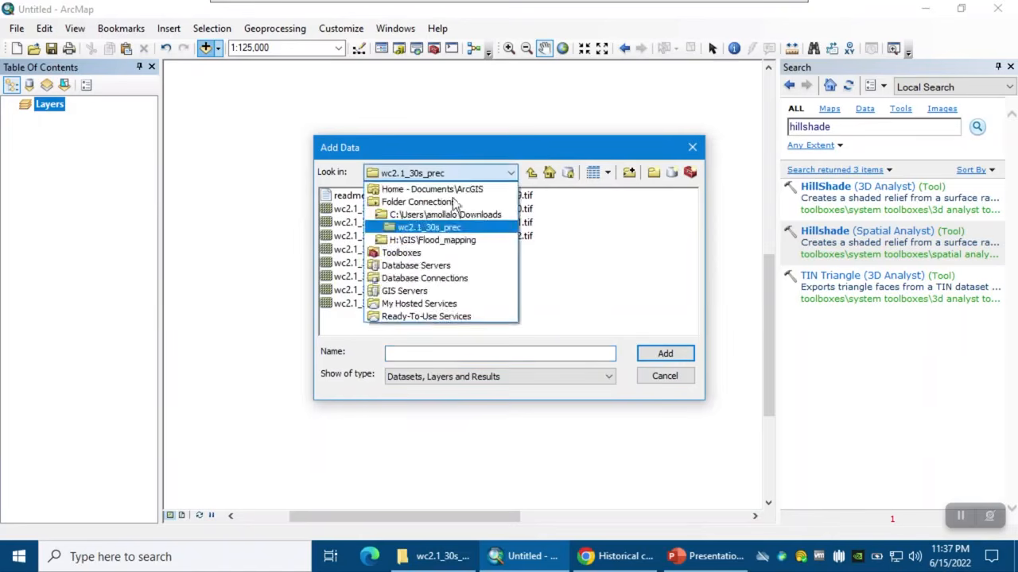
click(434, 240)
click(342, 209)
click(685, 354)
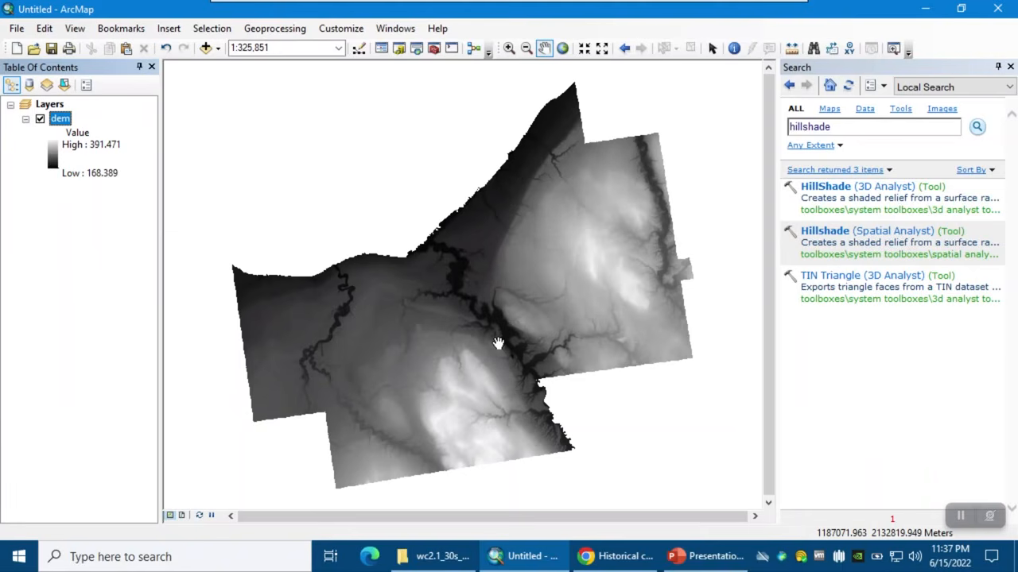
- Switch to the PowerPoint presentation and view the Fill Sinks slide
click(691, 556)
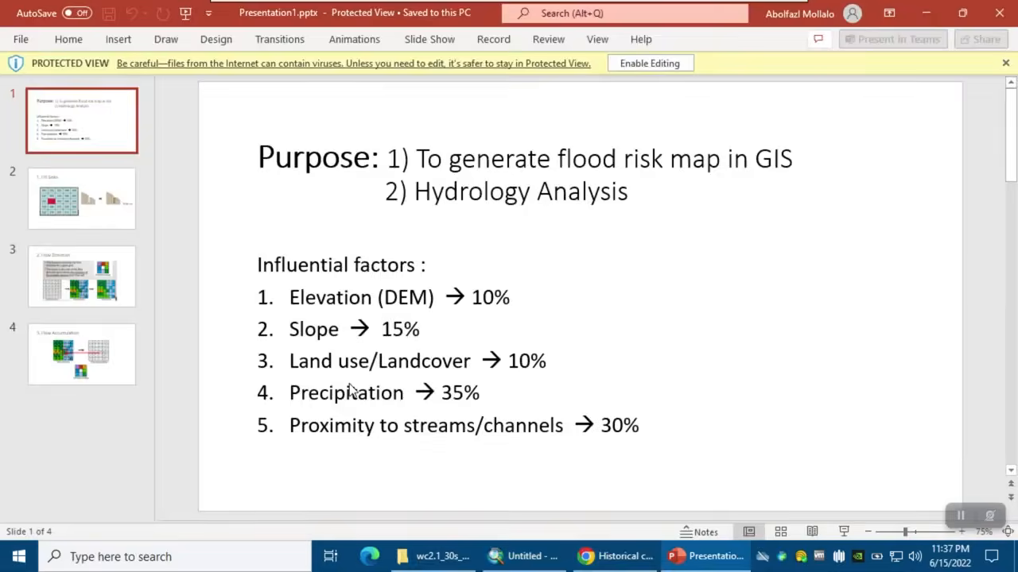
scroll(351, 390, down, 1)
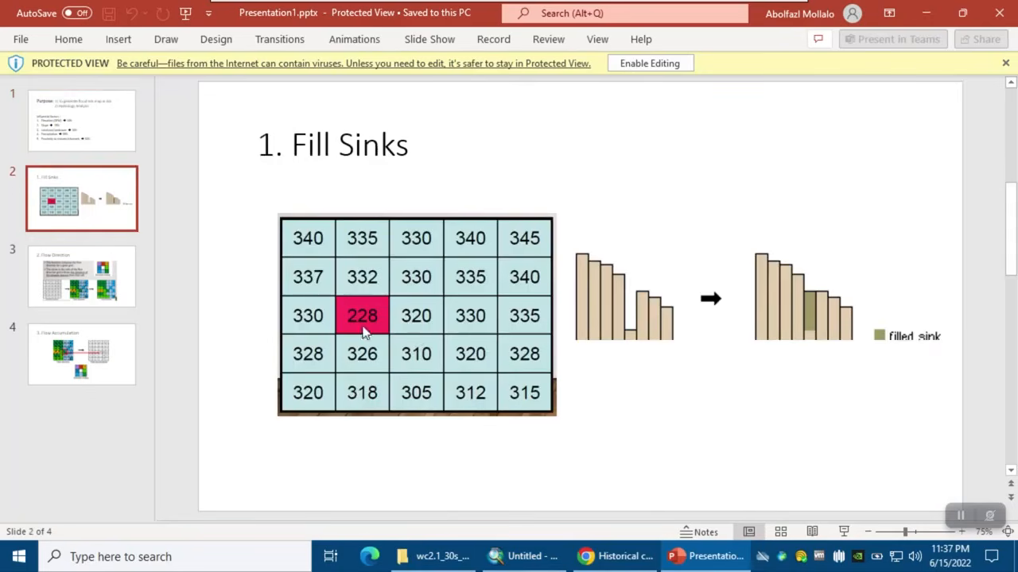
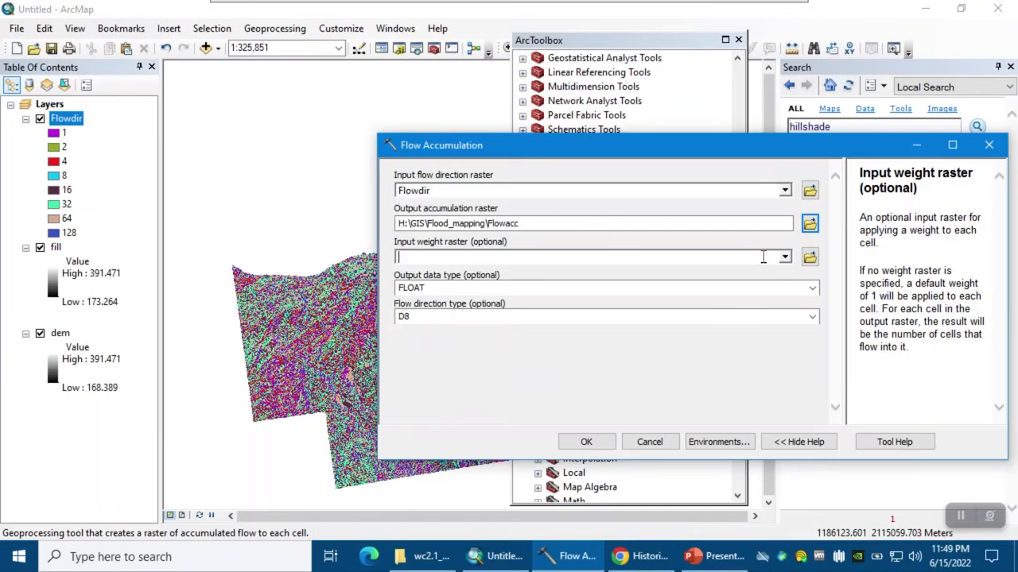
- Run Flow Accumulation on Flowdir without a weight raster, using FLOAT output and D8, saving to H:\GIS\Flood_mapping\Flowacc, and close ArcToolbox
click(460, 257)
click(479, 253)
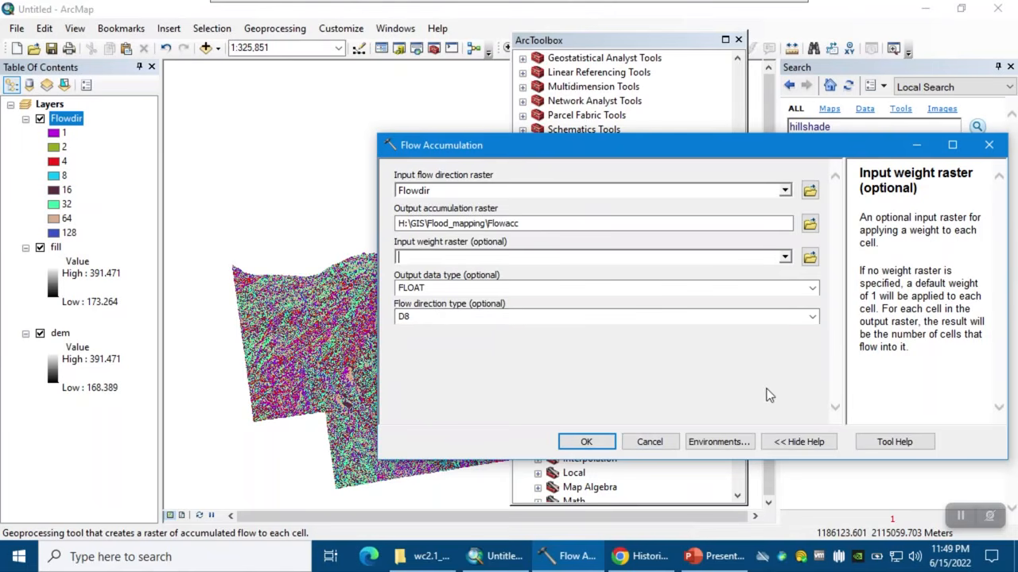
click(586, 441)
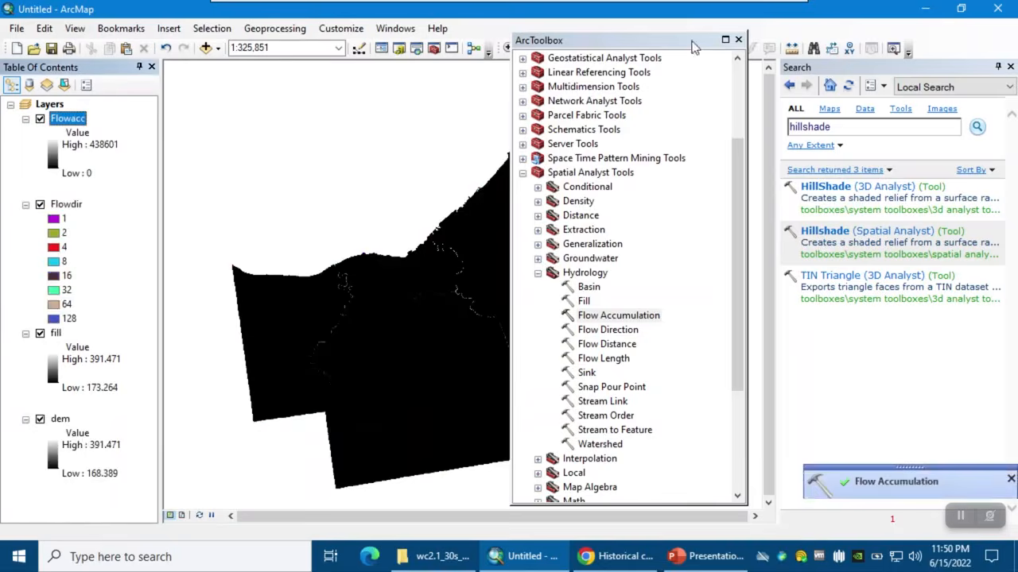
click(737, 39)
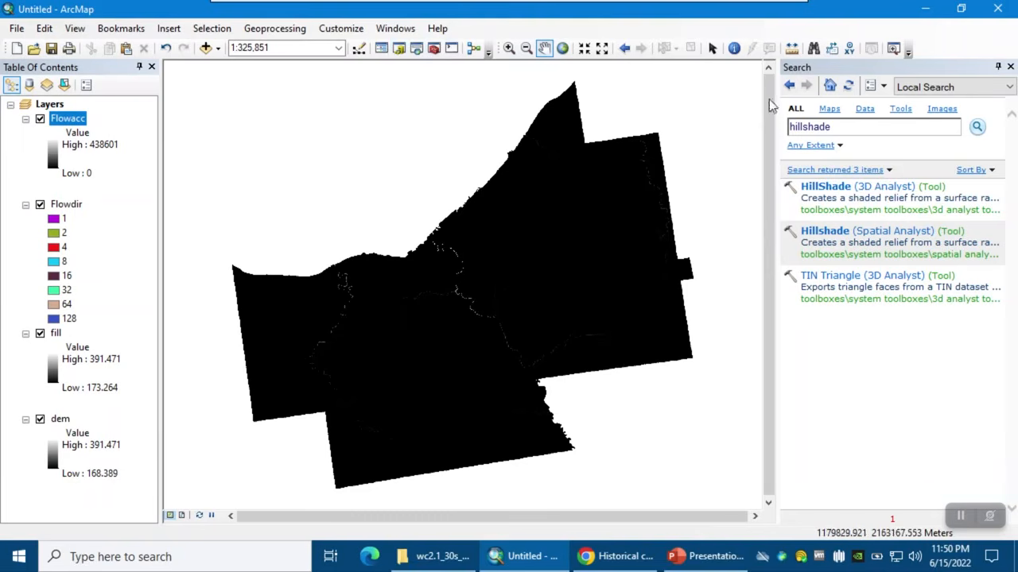
- Identify the Flowacc pixel values at several locations and examine the main stream channels
click(734, 48)
click(548, 233)
click(662, 252)
click(659, 317)
click(314, 339)
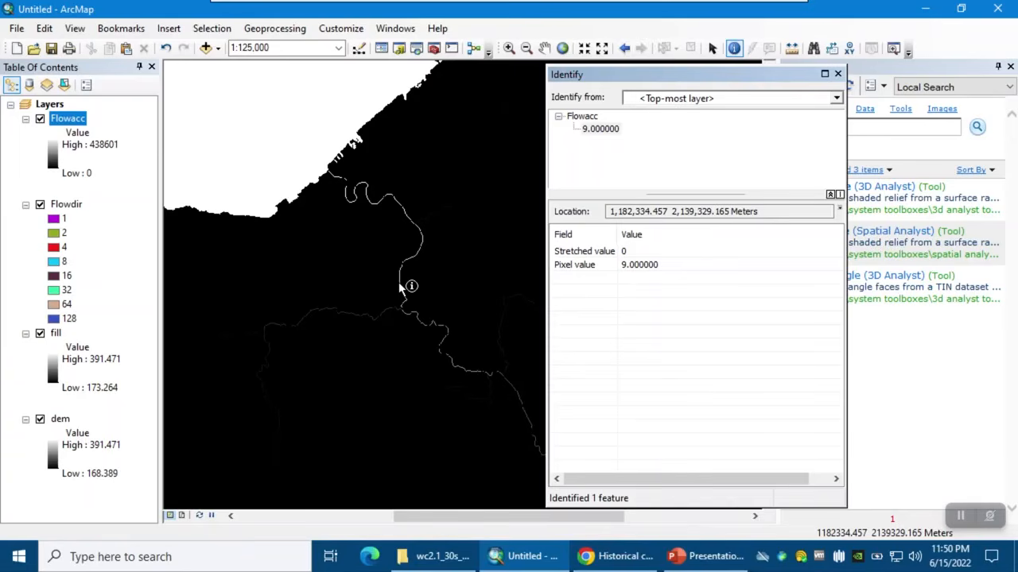
scroll(457, 274, down, 1)
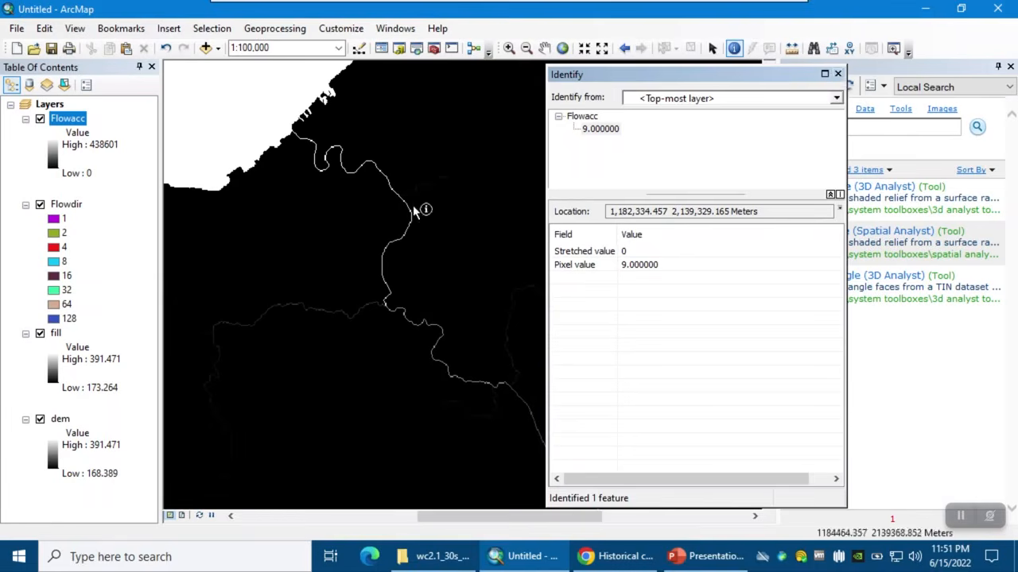
scroll(417, 262, up, 3)
scroll(413, 294, up, 2)
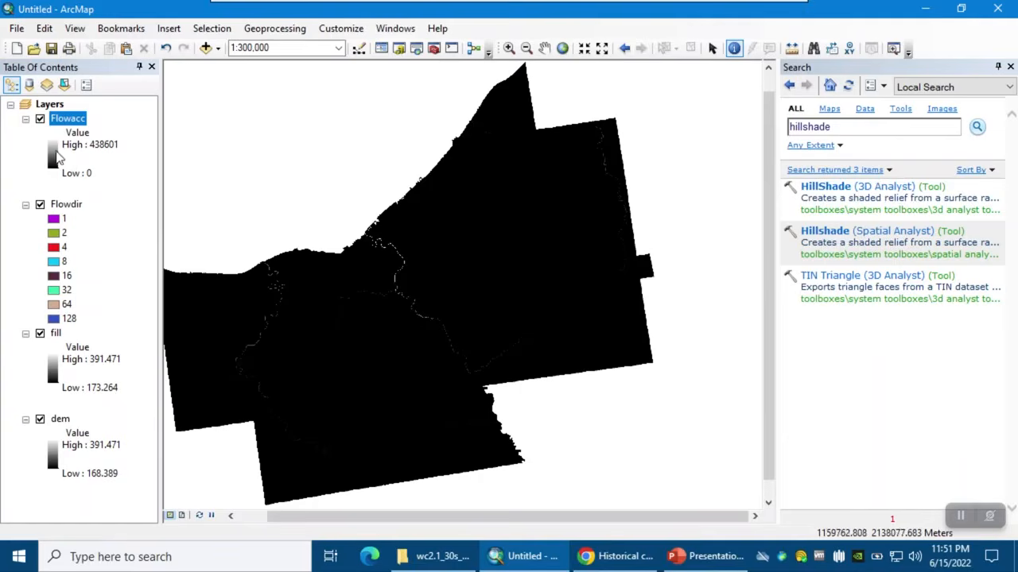
- Change the Flowacc layer's symbology stretch type to Standard Deviations and inspect the stream network
right_click(58, 122)
click(143, 354)
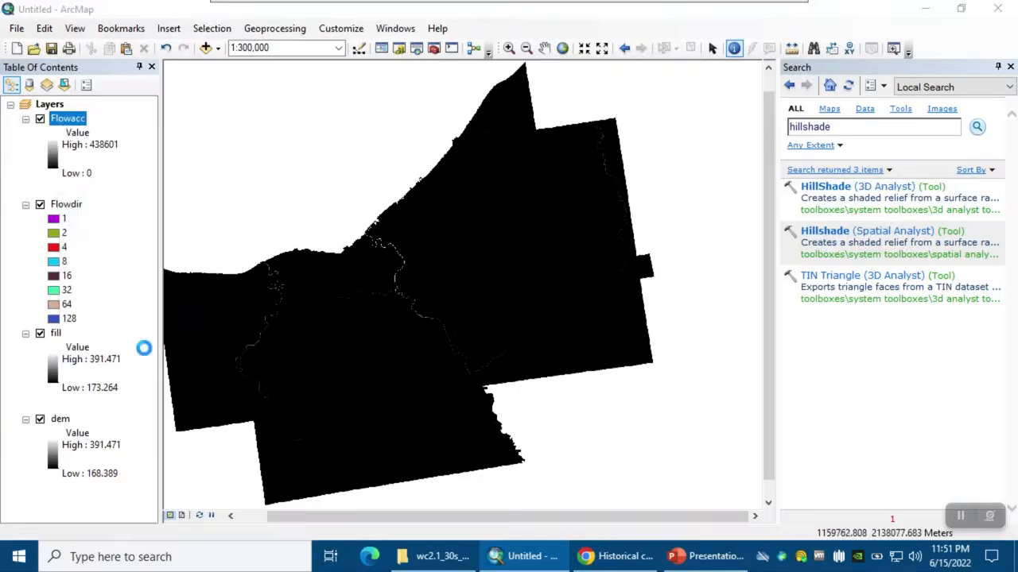
click(485, 110)
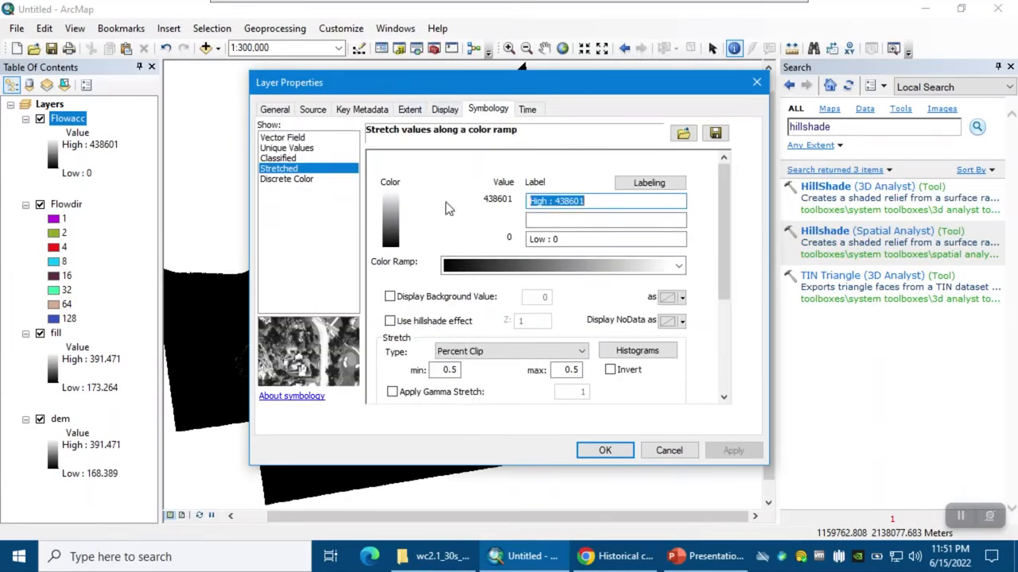
click(452, 358)
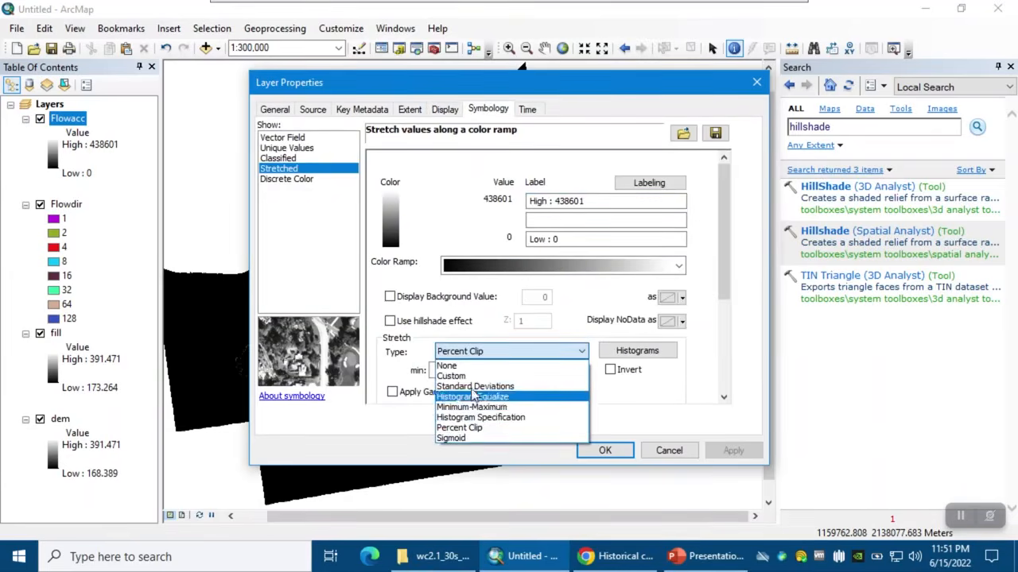
click(475, 387)
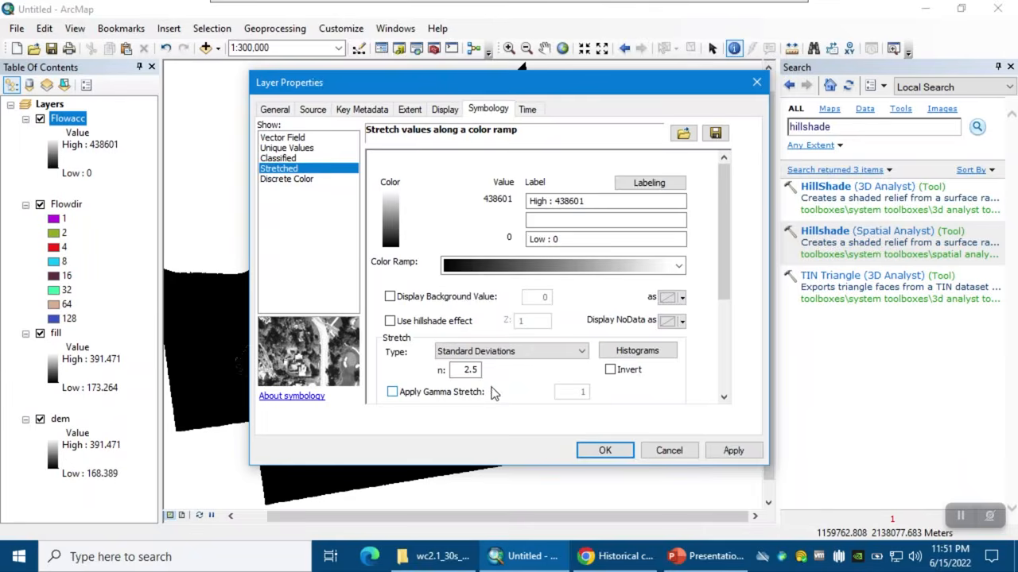
click(733, 450)
click(605, 451)
scroll(392, 304, up, 3)
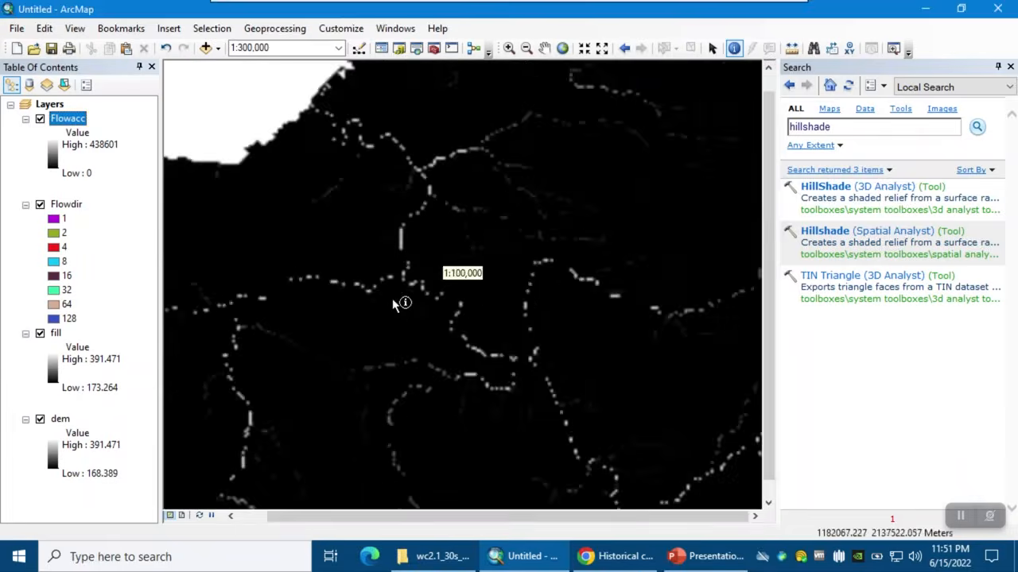
scroll(449, 229, up, 1)
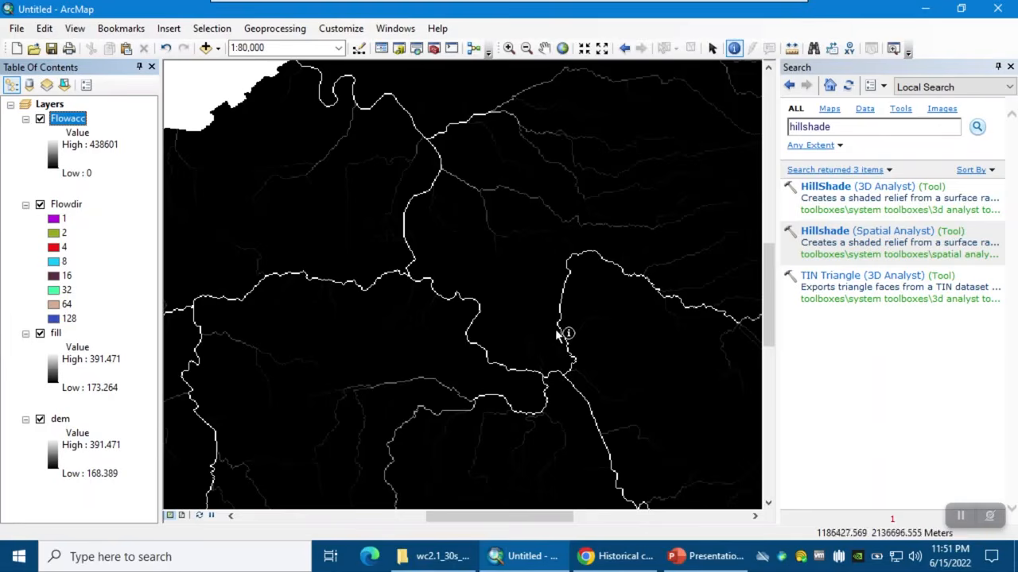
scroll(504, 347, up, 2)
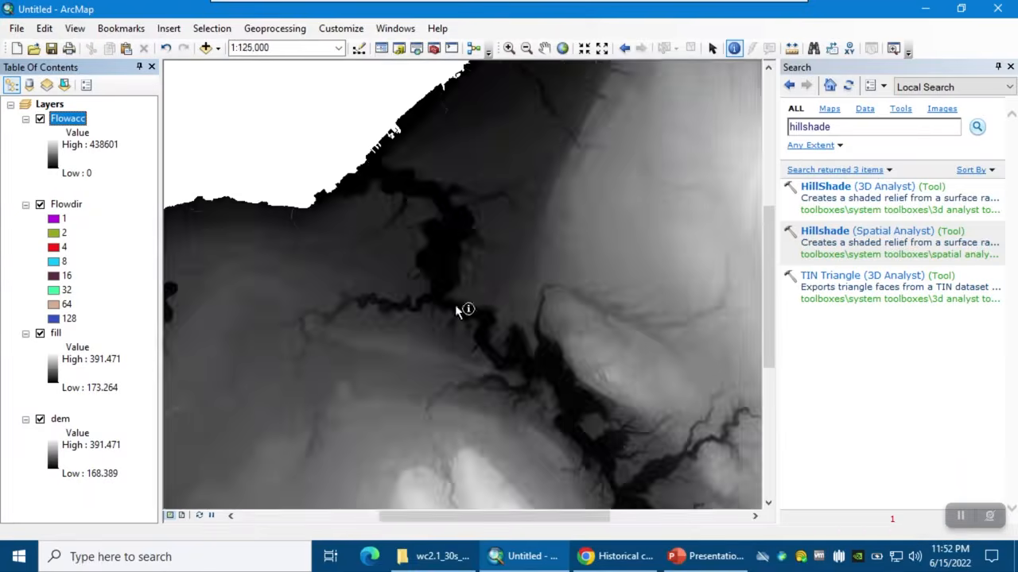
- Add the hillshade raster from H:\GIS\Flood_mapping above the Flowacc layer
click(207, 50)
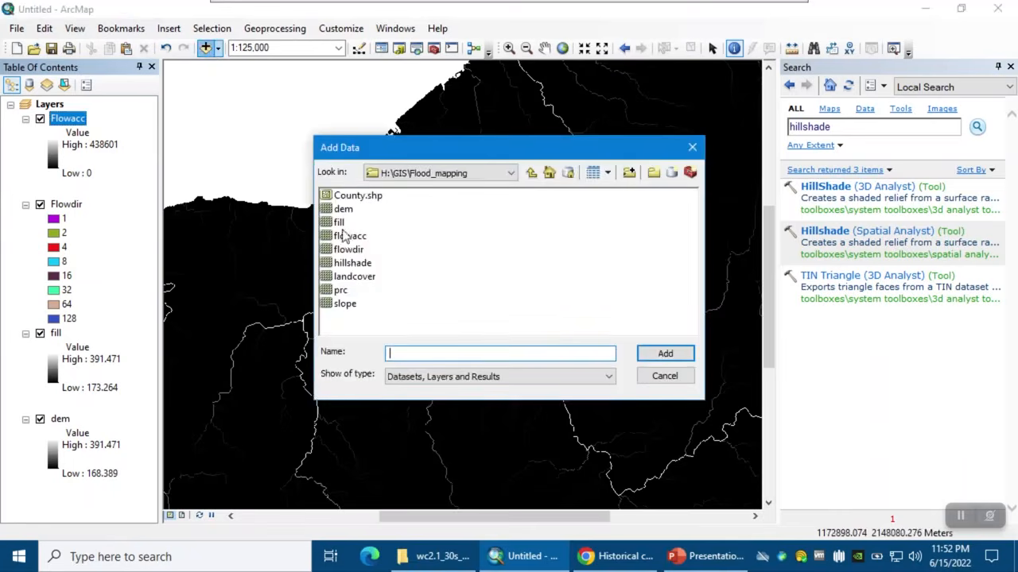
click(352, 263)
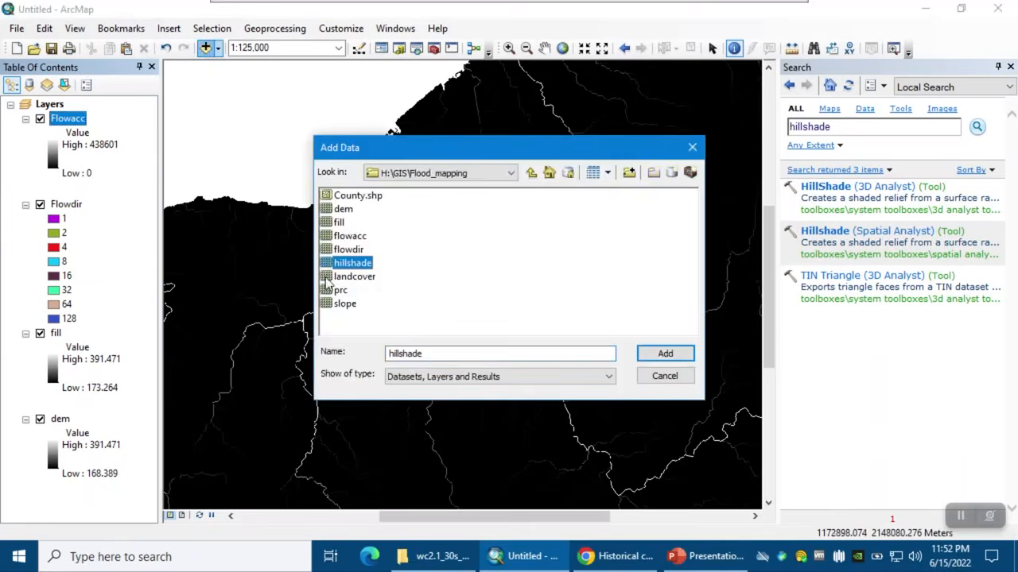
click(645, 356)
click(498, 255)
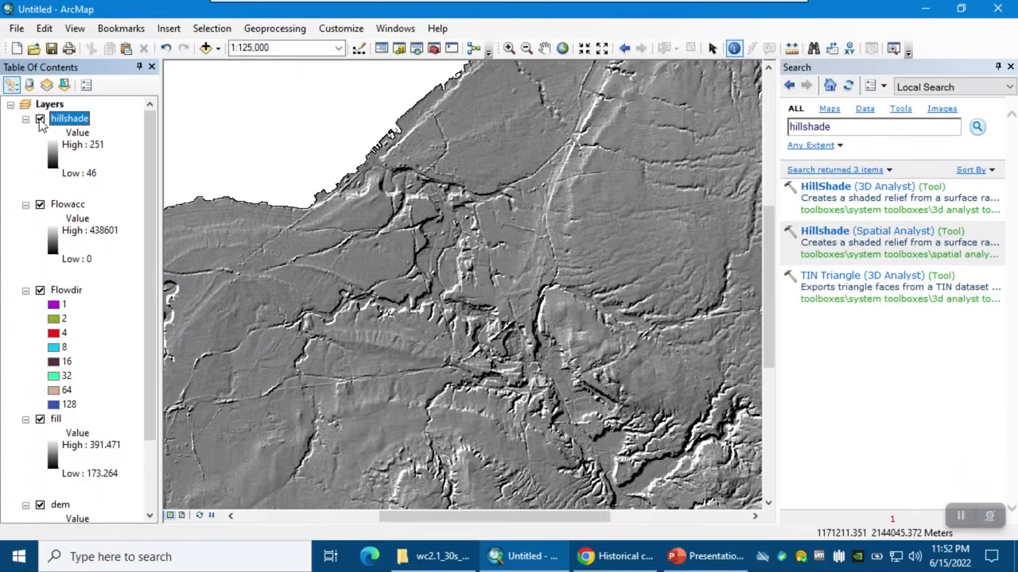
- Toggle the hillshade layer's visibility to compare its terrain with the Flowacc streams, and remove the hillshade layer
click(40, 119)
click(40, 119)
click(40, 119)
click(40, 119)
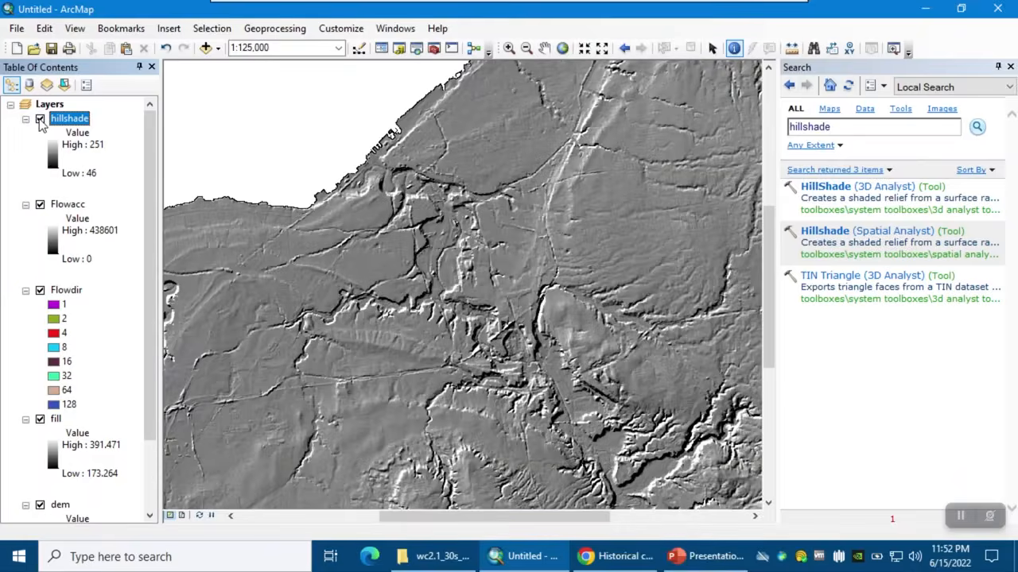
click(40, 119)
click(40, 119)
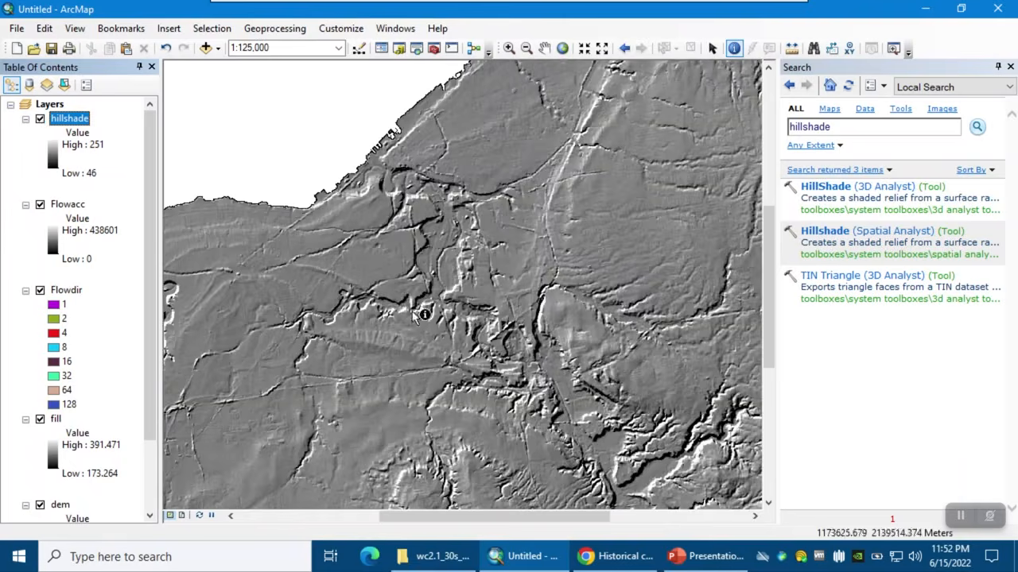
click(39, 119)
click(40, 119)
click(39, 119)
click(40, 120)
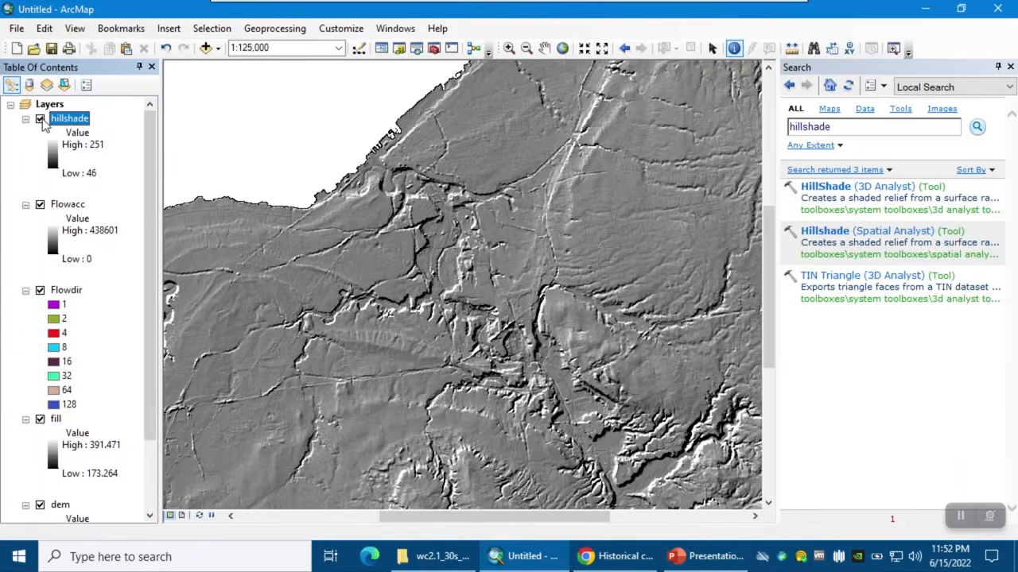
right_click(62, 118)
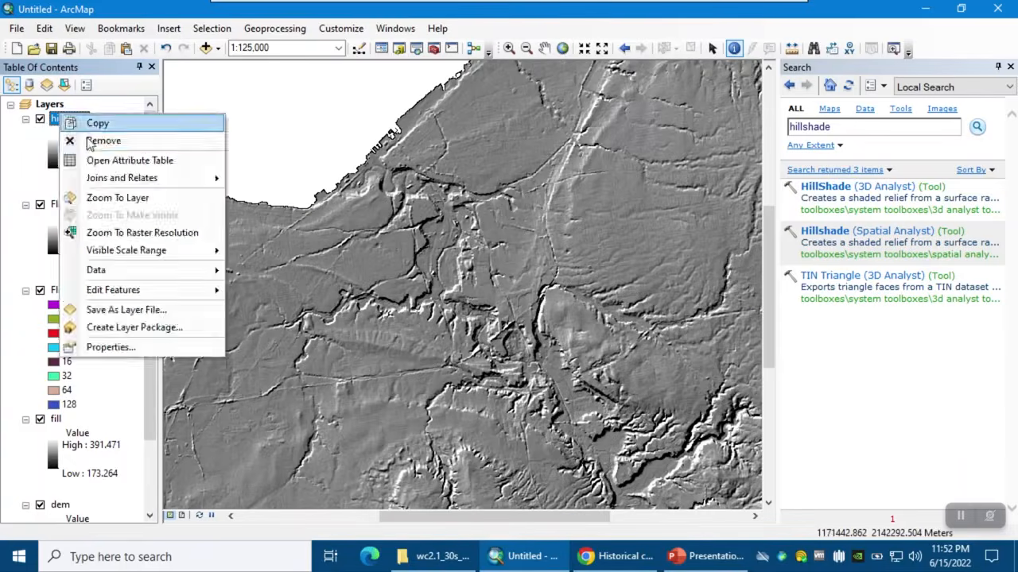
click(80, 140)
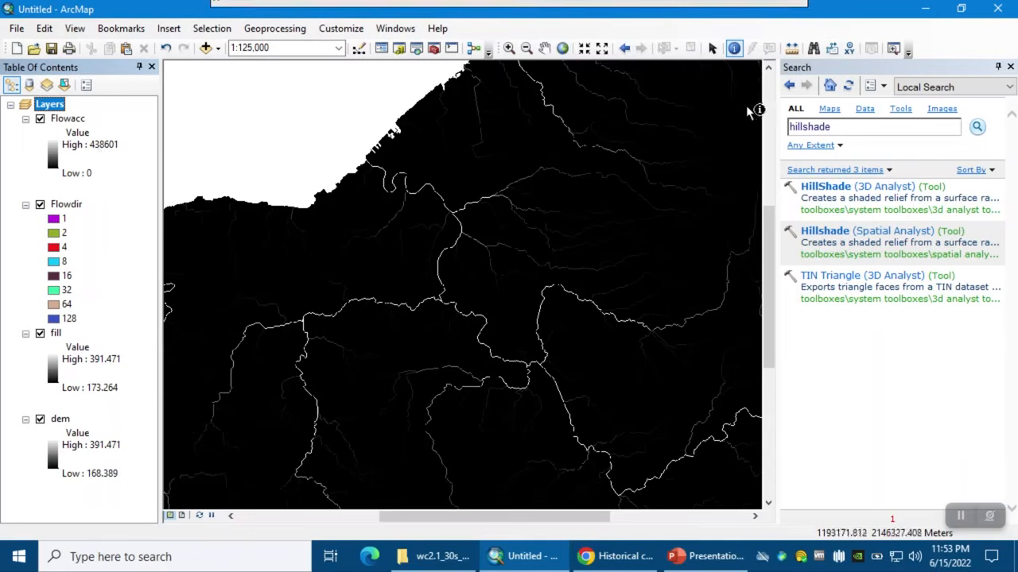
- Search for the Reclassify tool, open the Spatial Analyst version and set Flowacc as its input raster
click(841, 131)
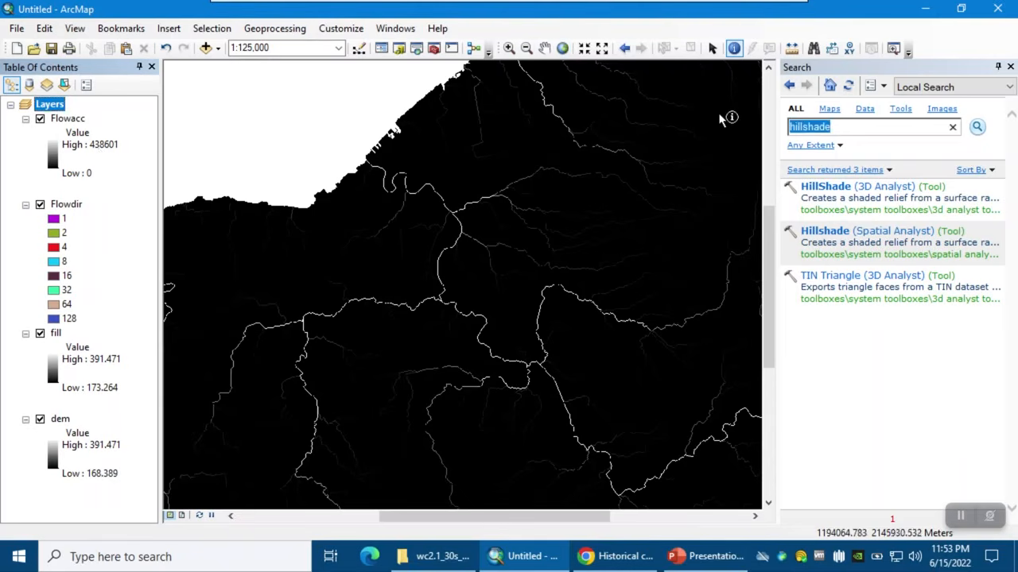
text(reclassi)
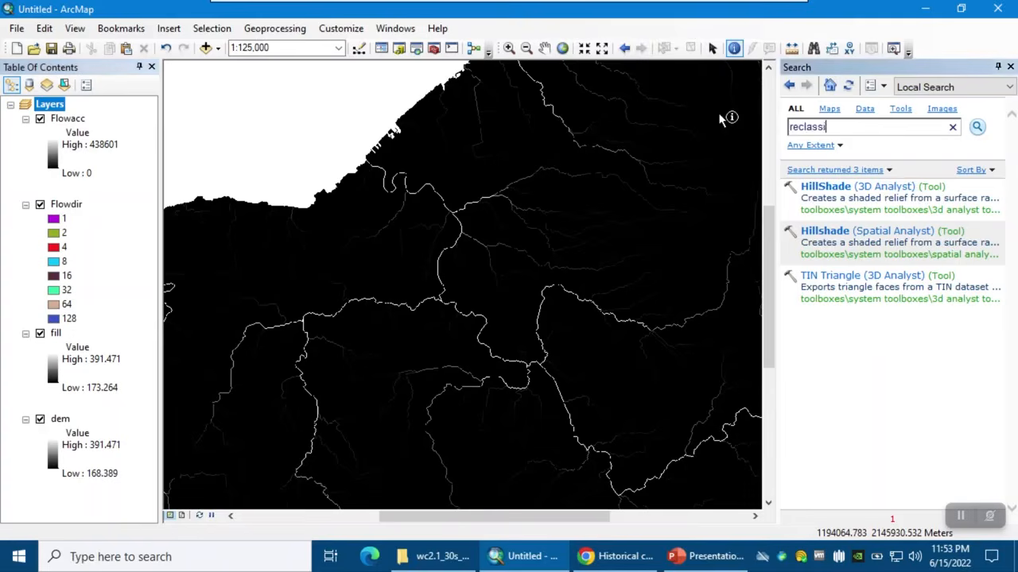
key(Return)
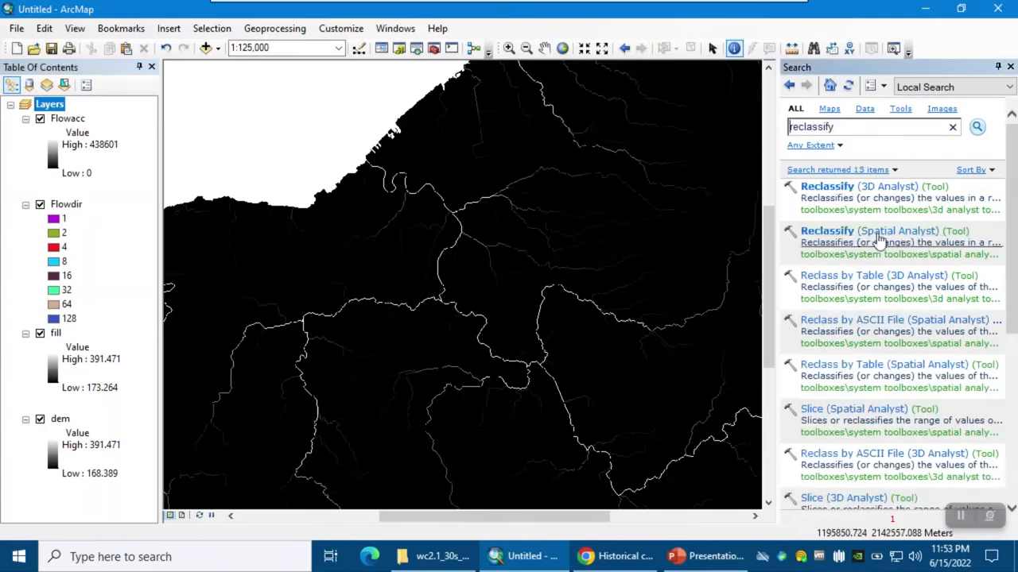
double_click(886, 249)
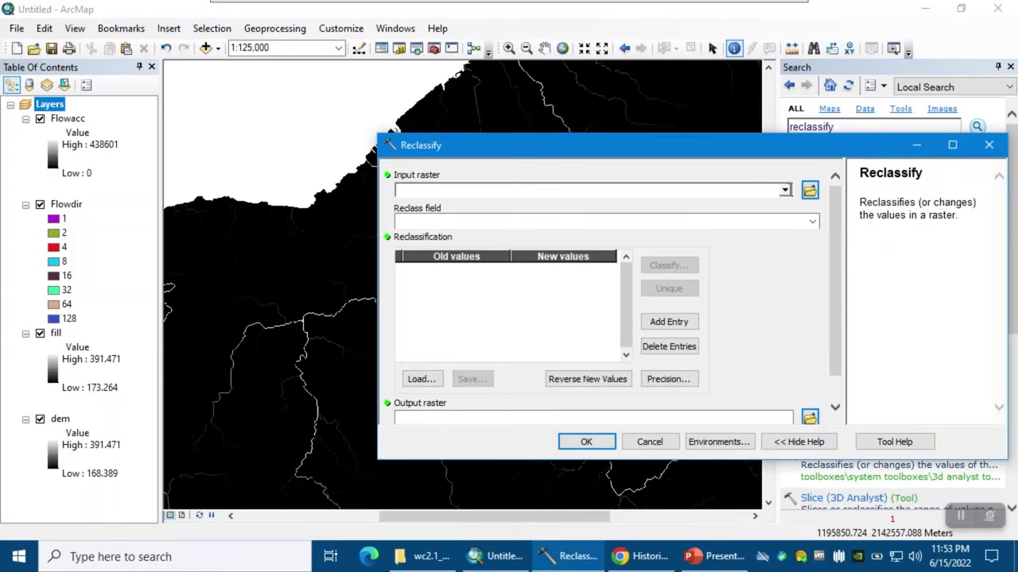
click(785, 191)
click(444, 206)
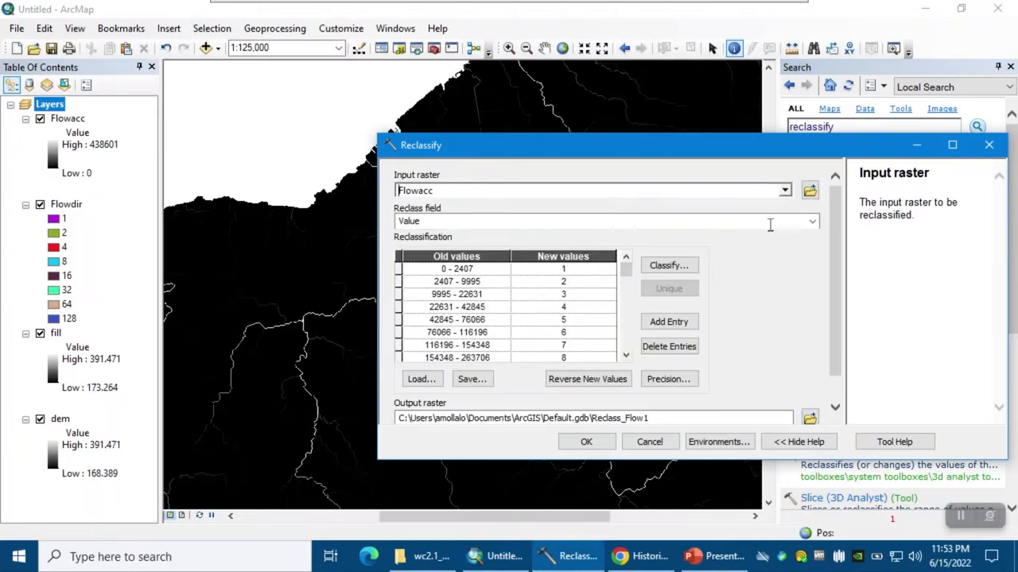
- Classify the Flowacc values into 2 classes with the first break value at 4400
click(672, 266)
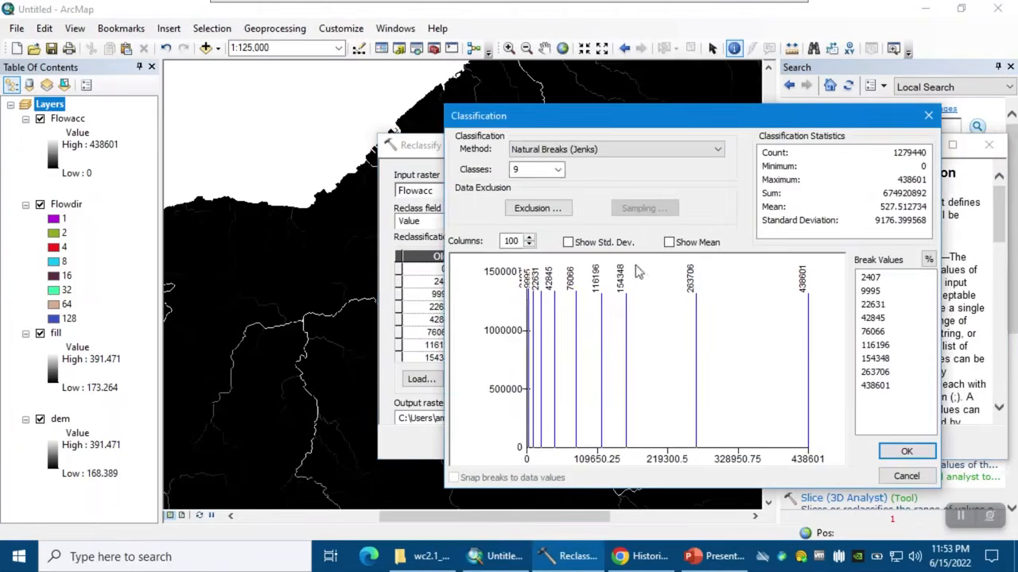
click(560, 168)
scroll(547, 202, up, 1)
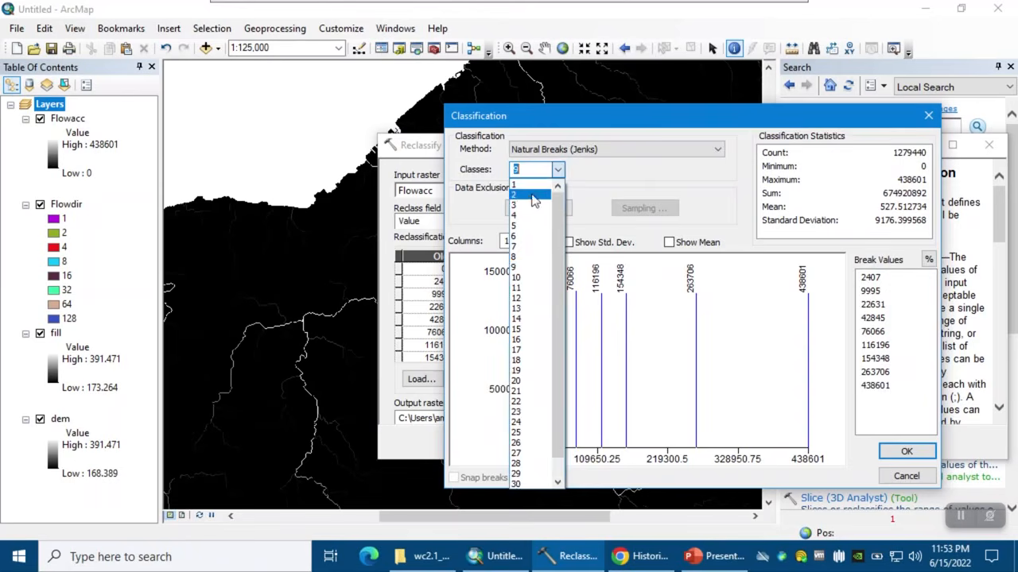
click(534, 196)
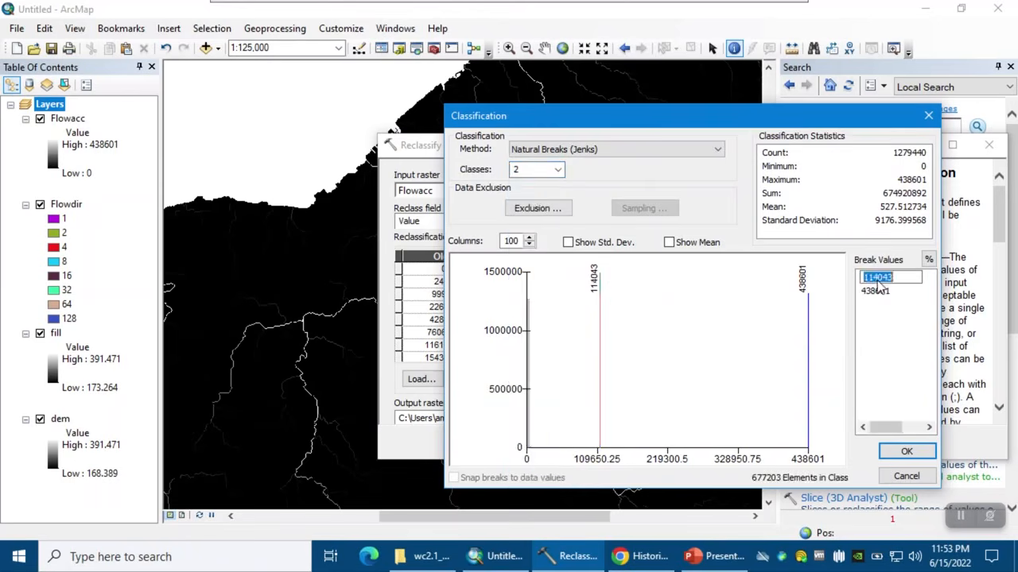
text(4400)
key(Return)
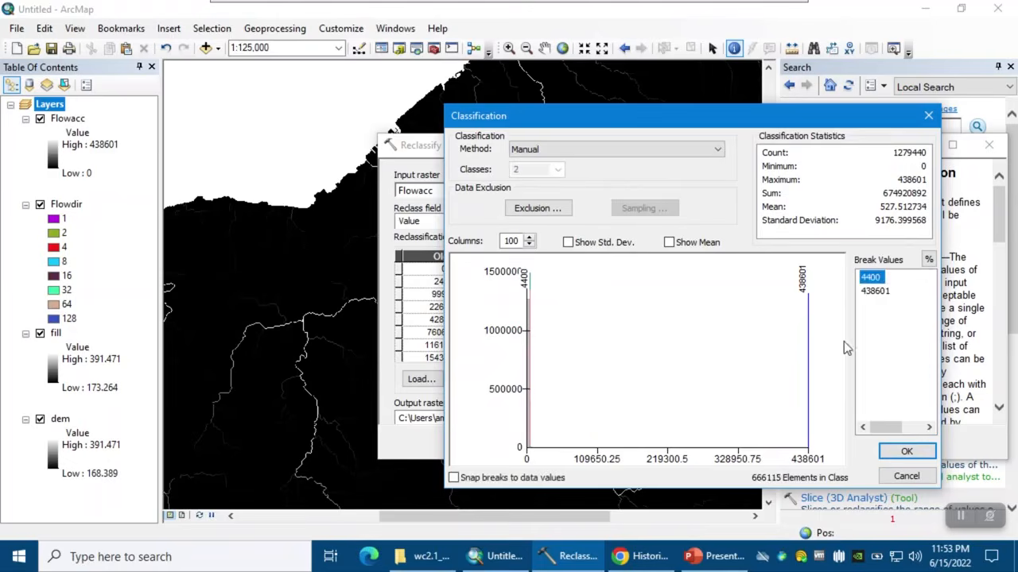
click(906, 451)
- Reclassify the 0 - 4400 range to NoData and the 4400 - 438601 range to 1
click(577, 272)
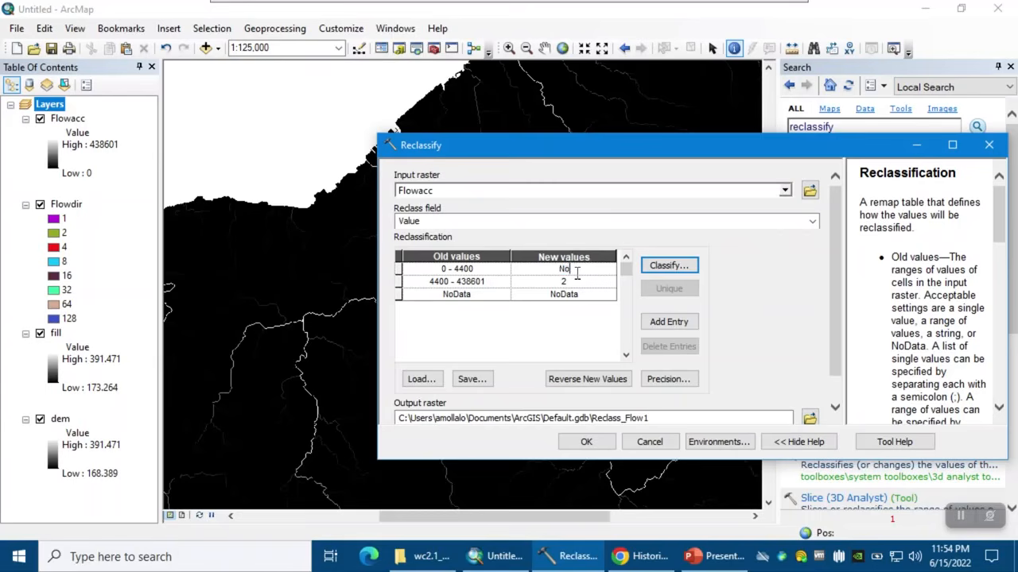
text(NoData)
click(572, 282)
double_click(559, 282)
text(1)
scroll(465, 310, down, 1)
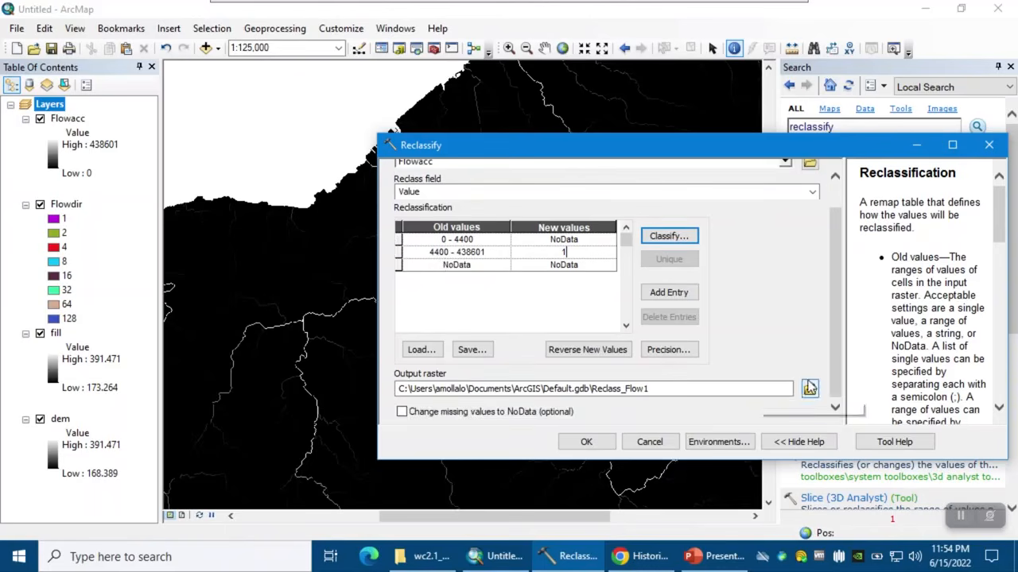
- Save the output raster as Streams in H:\GIS\Flood_mapping, enable changing missing values to NoData, and run the reclassification
click(810, 387)
text(Streams)
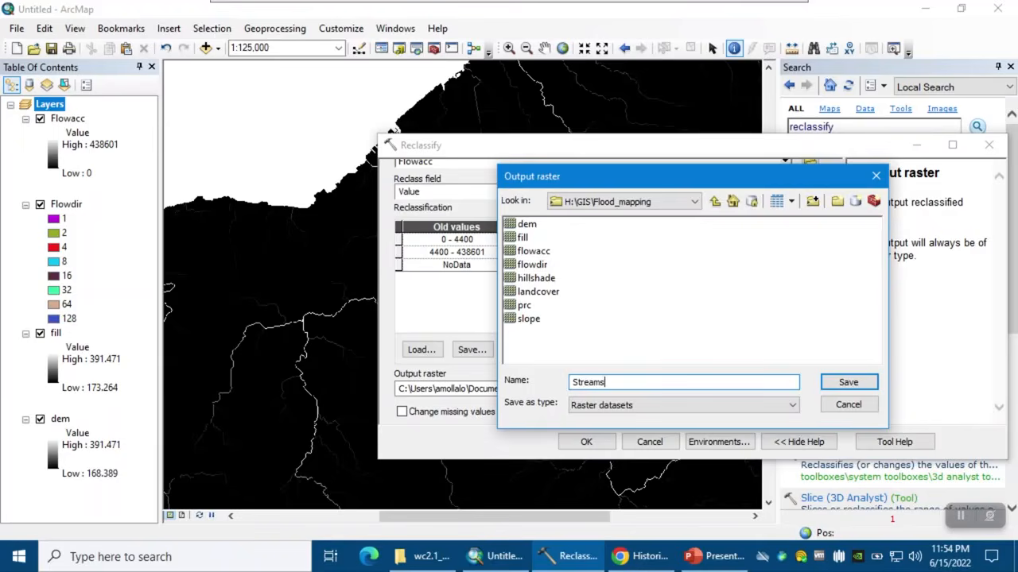
key(Return)
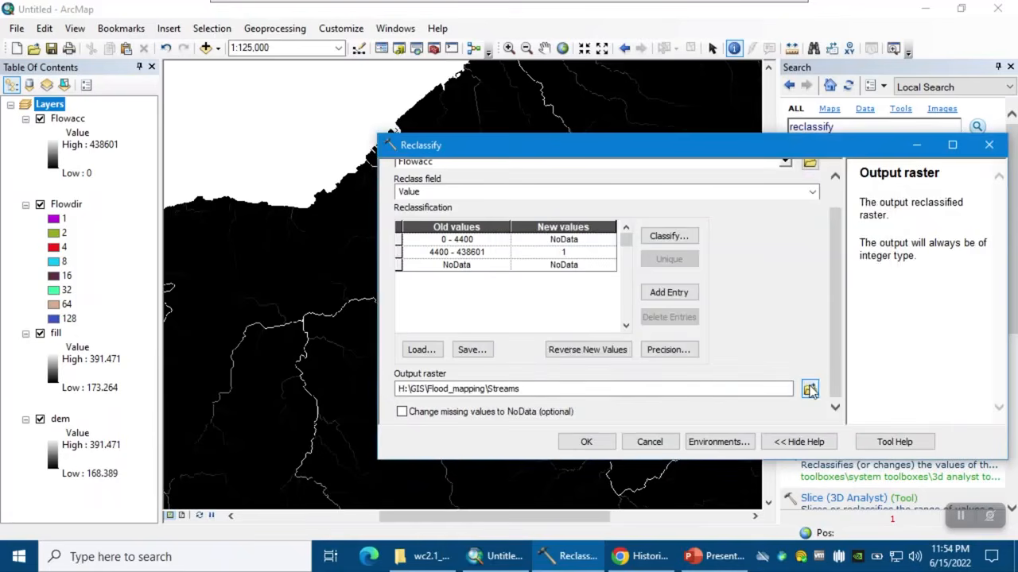
click(526, 419)
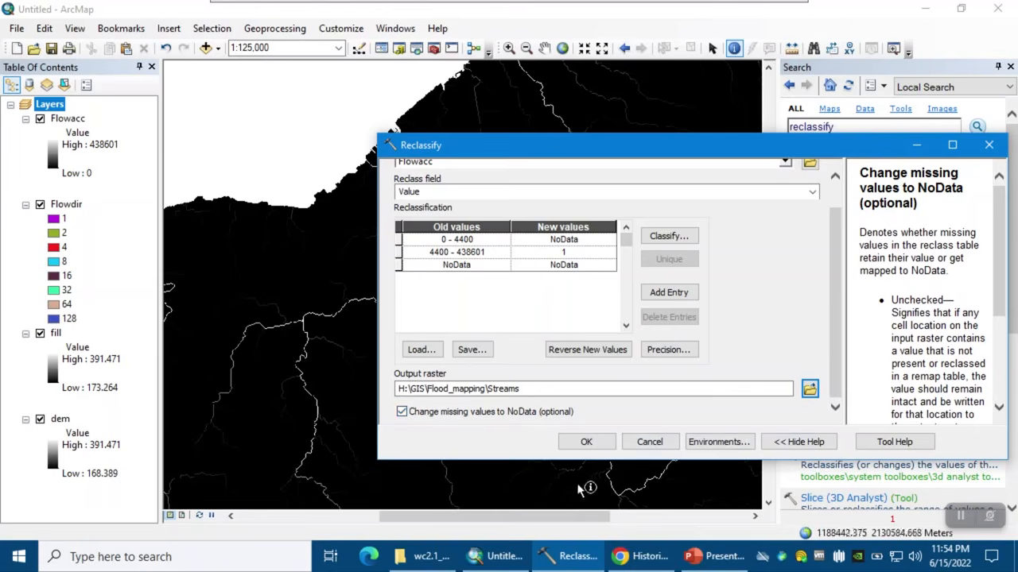
click(586, 442)
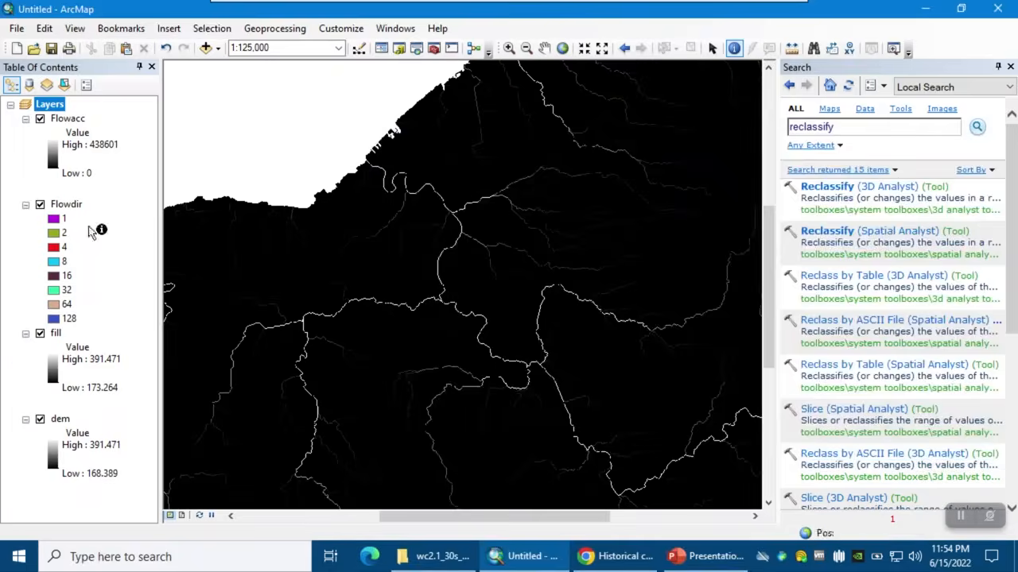
- Turn off all layers and display only Streams over Flowacc to compare the extracted stream network
click(40, 118)
right_click(48, 107)
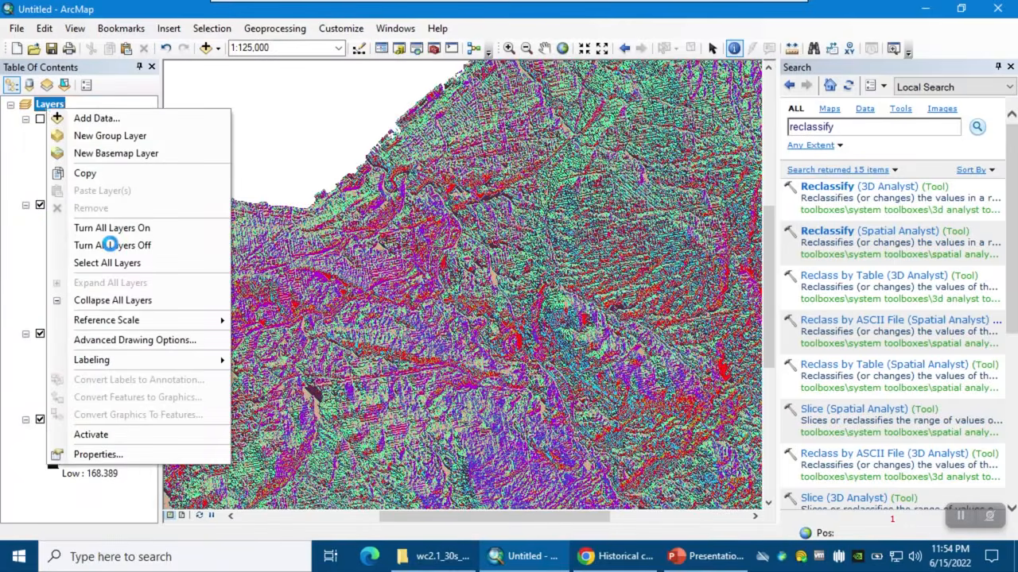
click(110, 245)
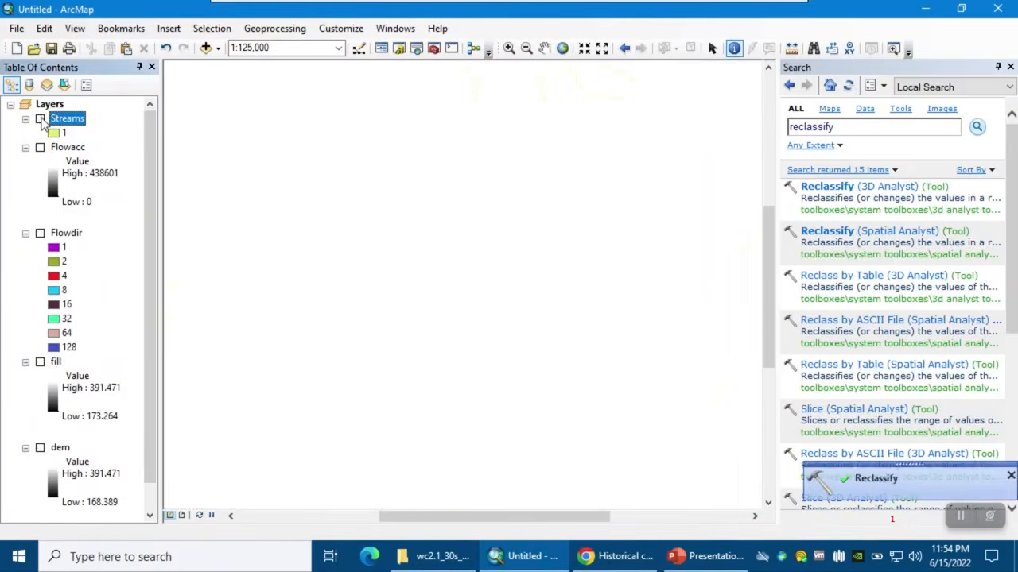
scroll(517, 356, down, 2)
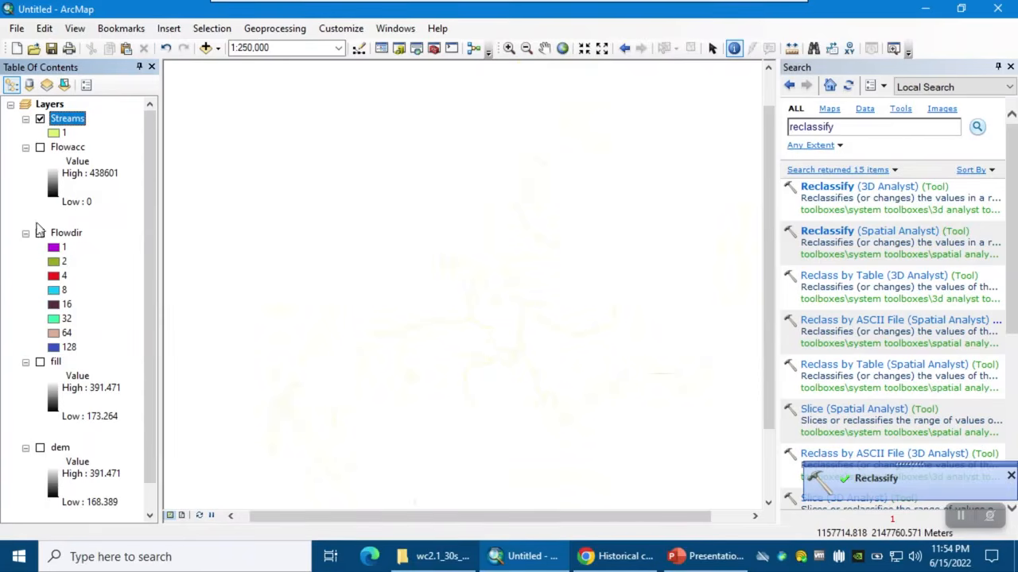
click(41, 148)
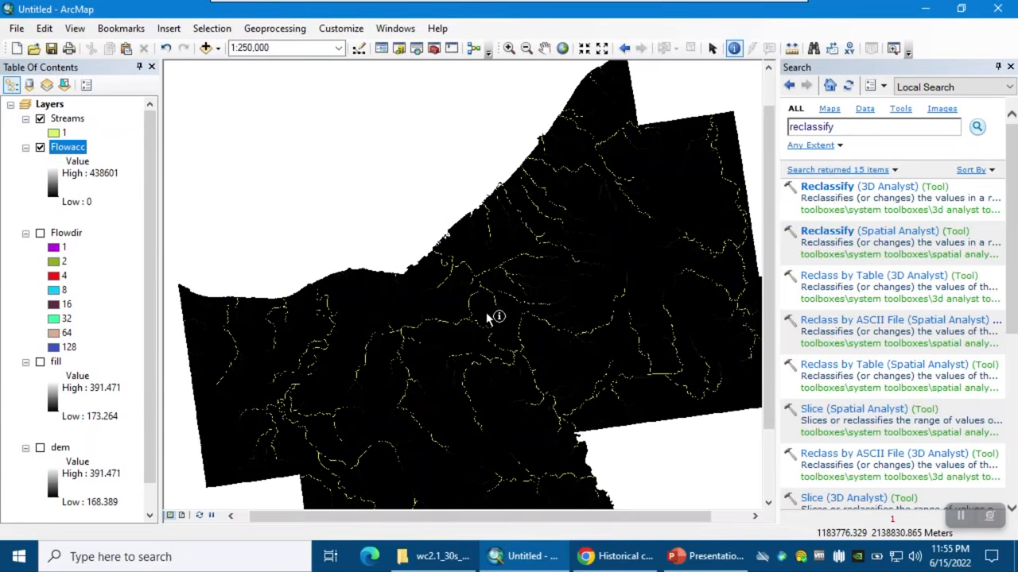
- Search for the Euclidean Distance tool, open it and set Streams as the input source data
drag(839, 128, 776, 132)
text(e)
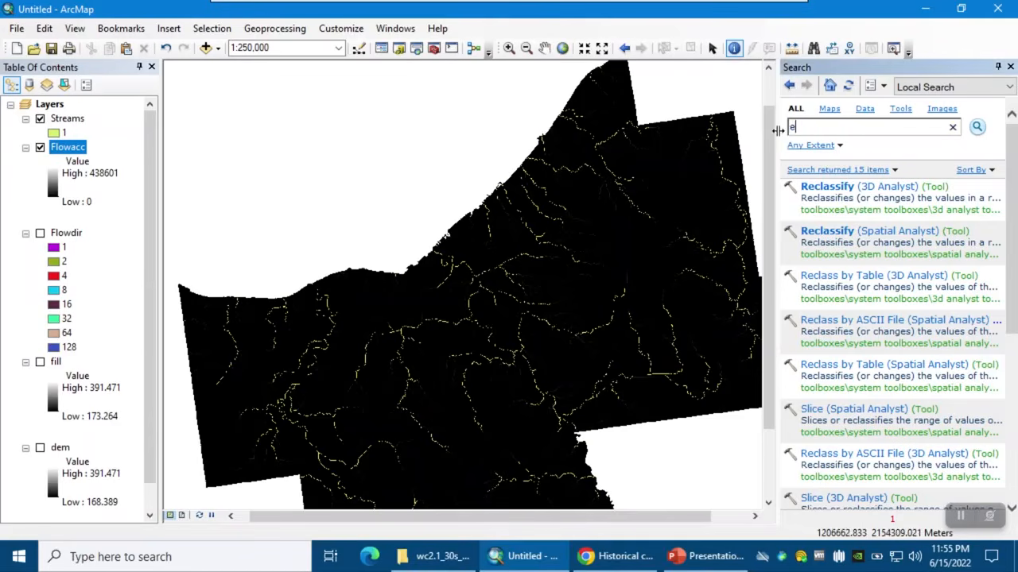
text(uclidean)
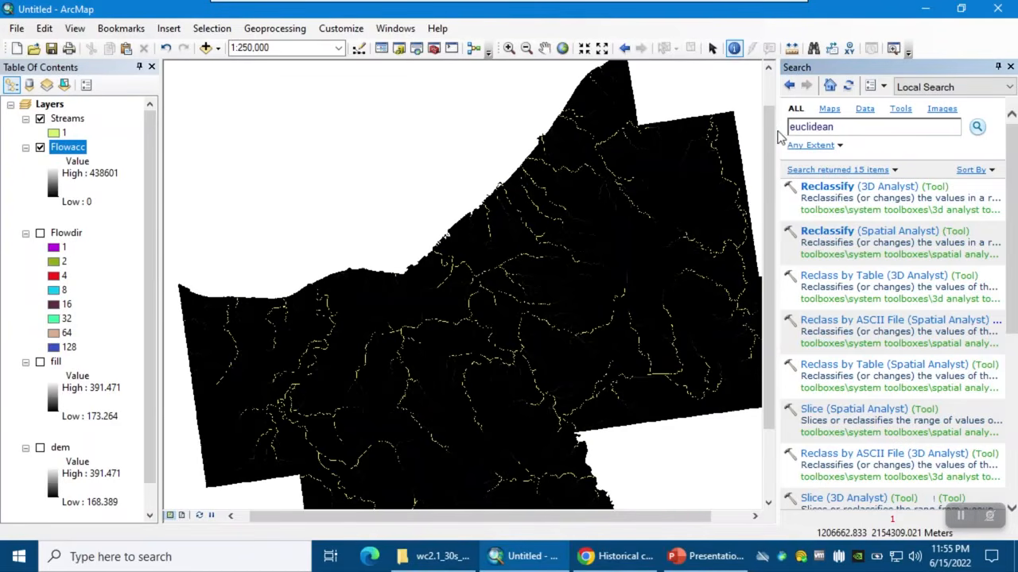
key(Return)
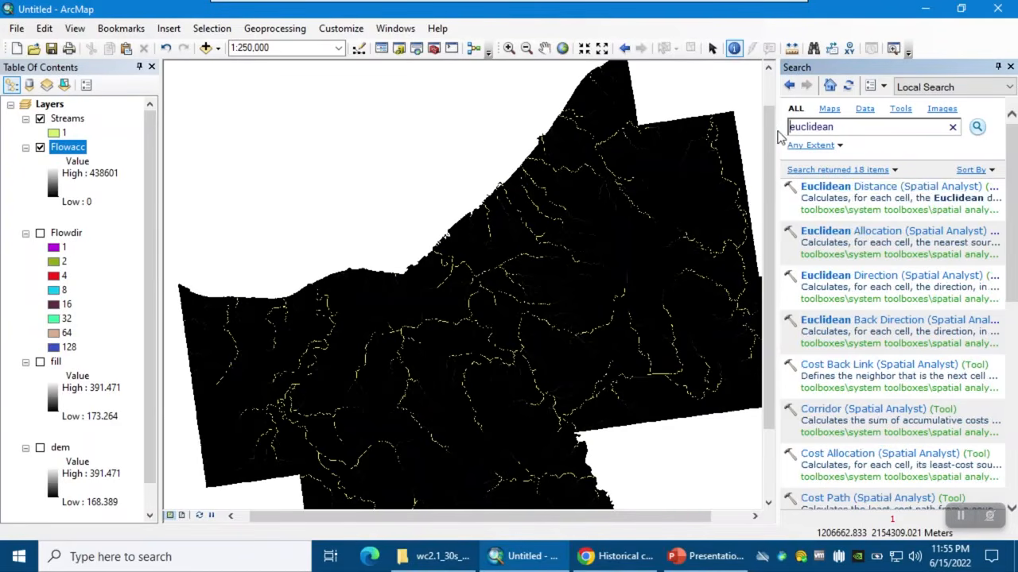
click(892, 191)
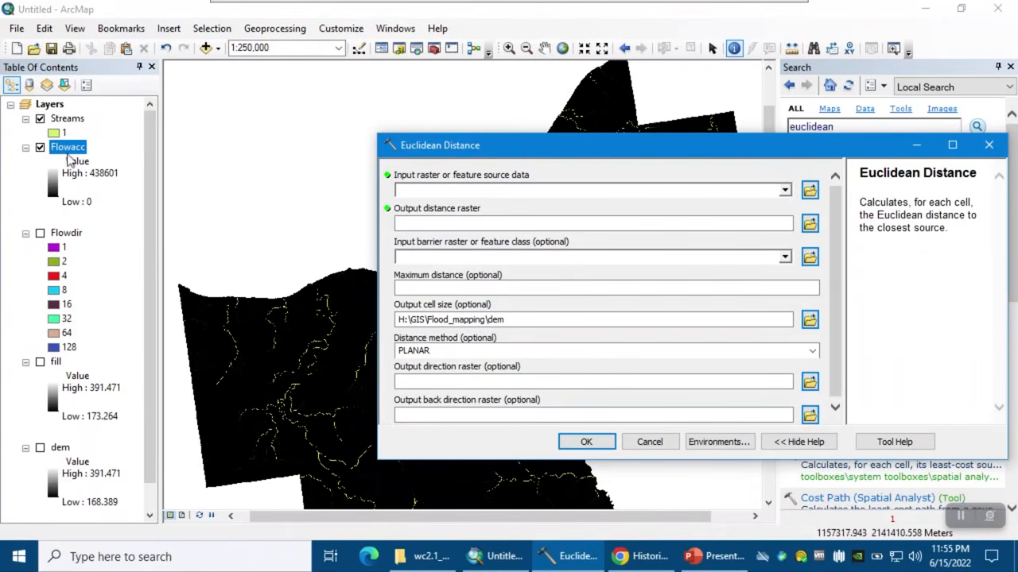
click(784, 190)
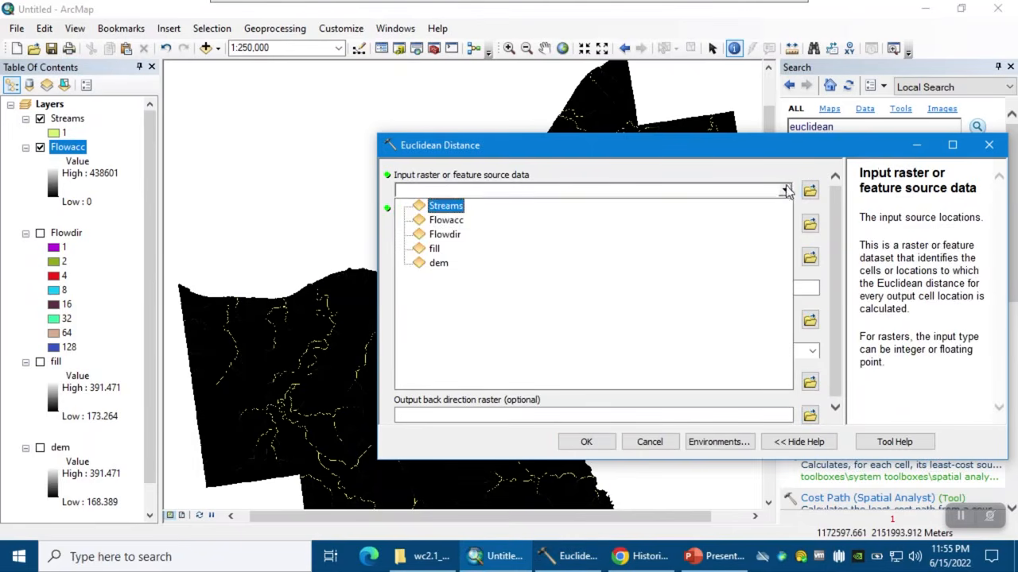
click(446, 208)
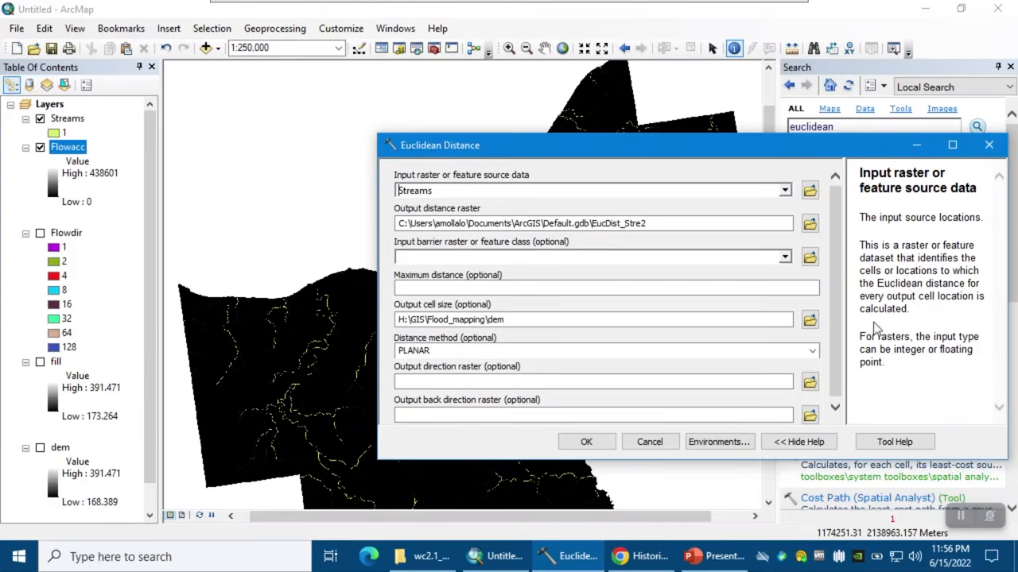
- Name the output distance raster Dist_streams in H:\GIS\Flood_mapping and run Euclidean Distance with the other settings at their defaults
click(809, 223)
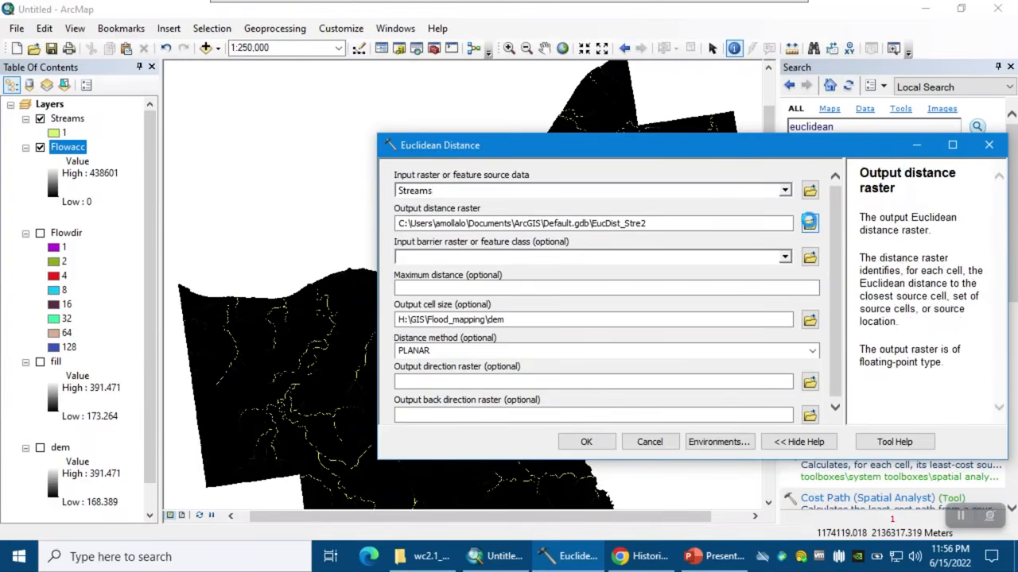
text(Dist_streams)
key(Return)
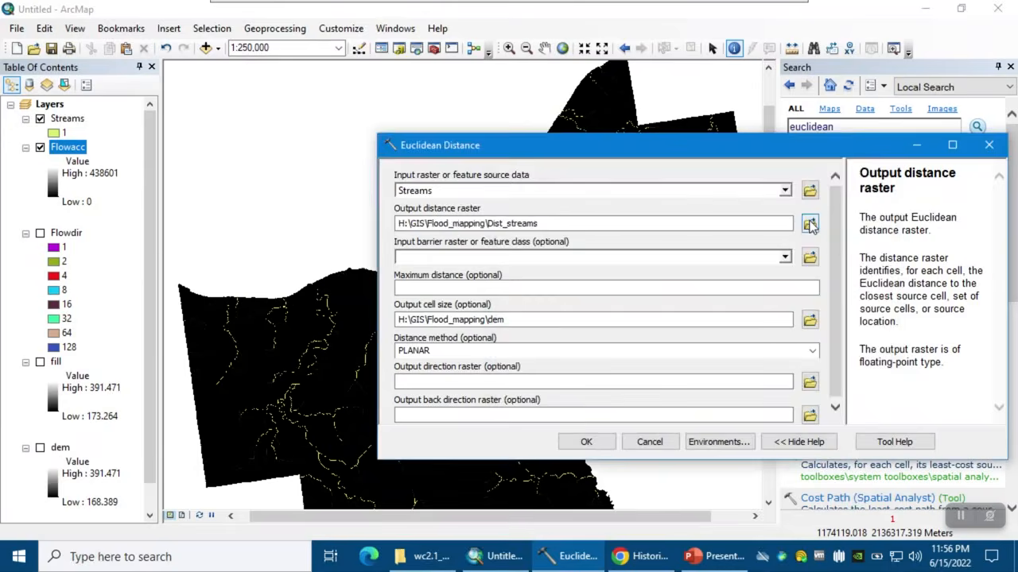
click(732, 223)
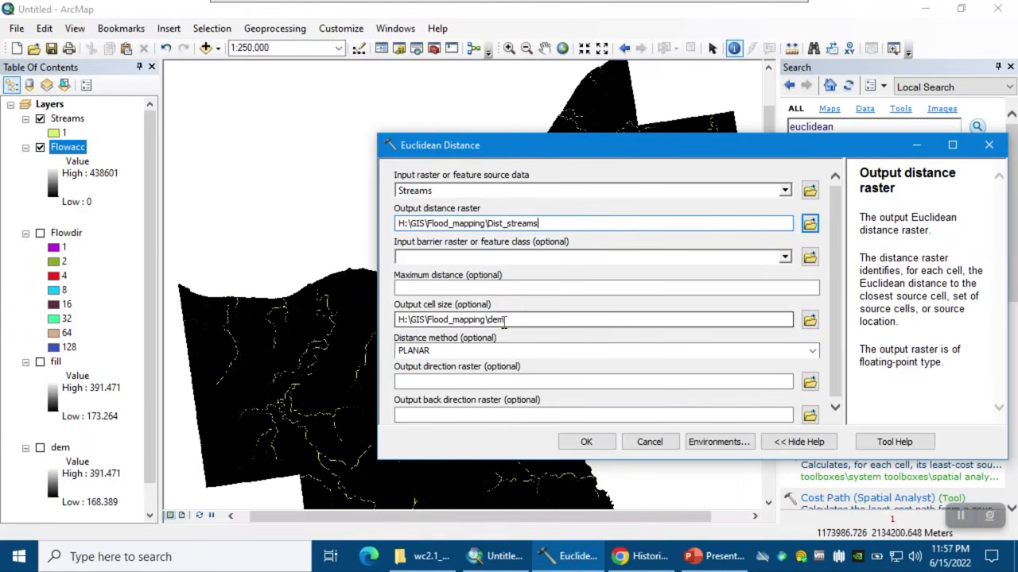
drag(836, 352, 836, 403)
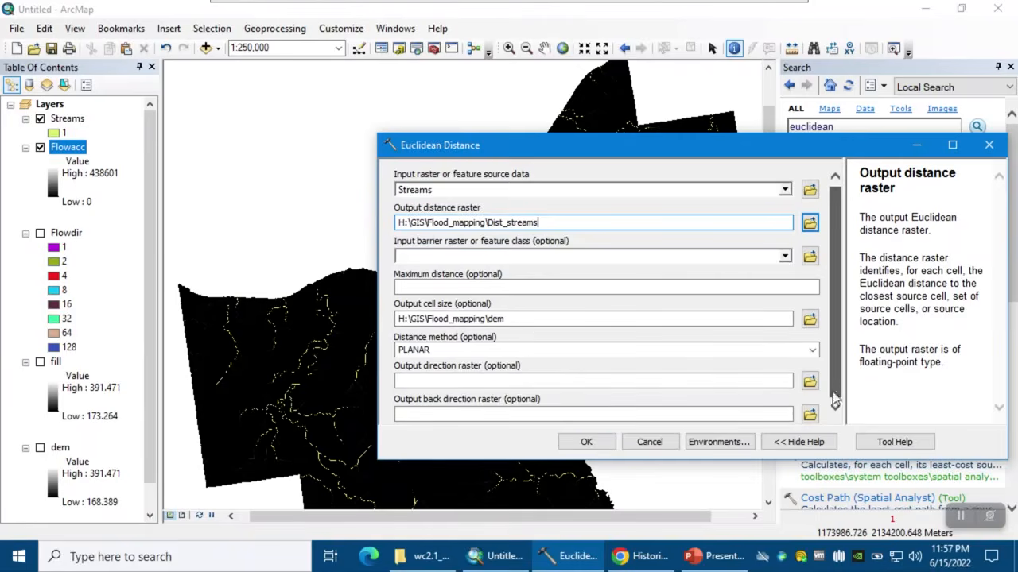
click(586, 442)
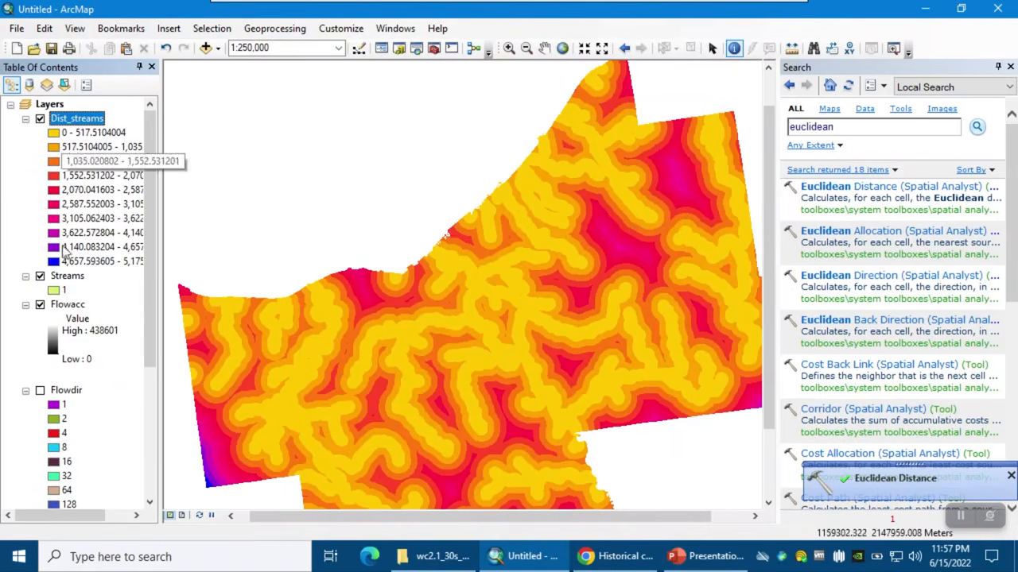
- Move the Streams layer above Dist_streams in the layer order
click(65, 276)
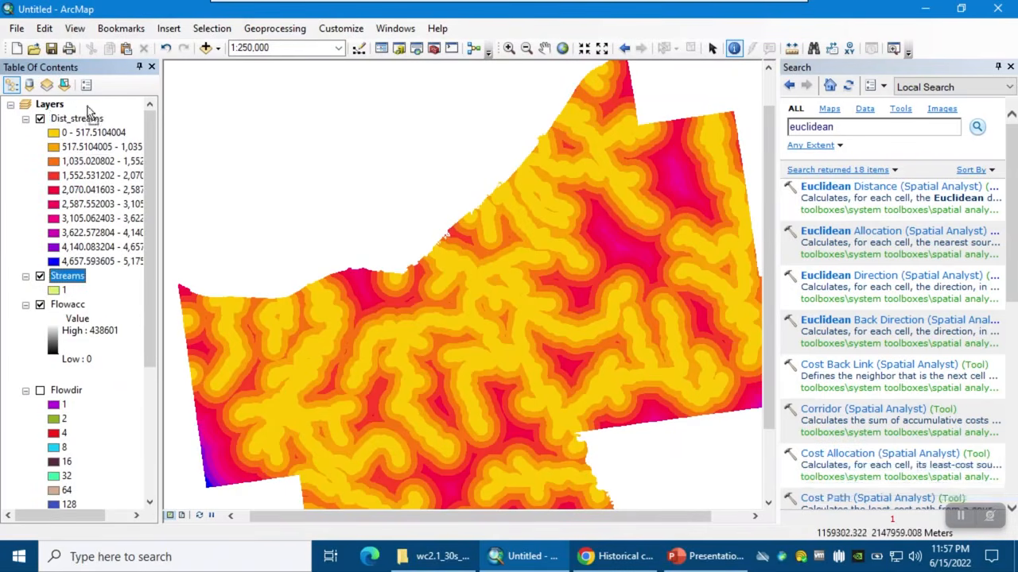
drag(88, 106, 88, 108)
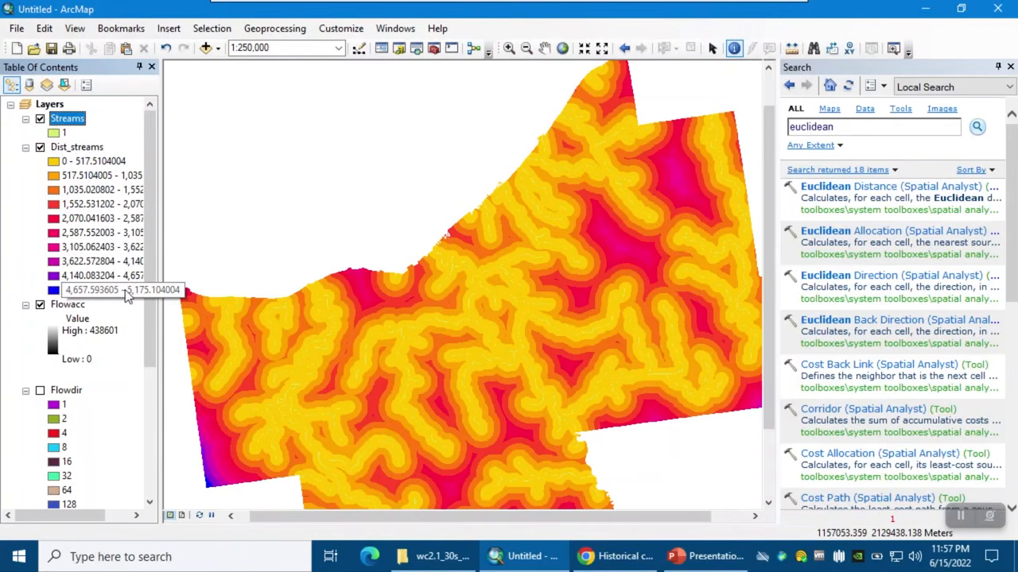
- Switch to the PowerPoint presentation and review the list of flood factors on the first slide
click(692, 562)
scroll(213, 370, up, 2)
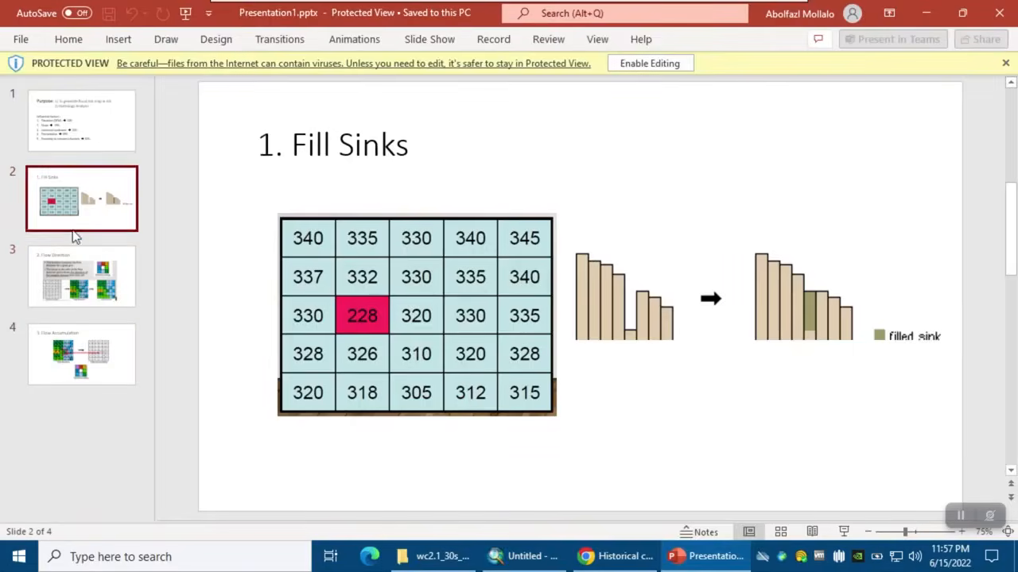
click(68, 119)
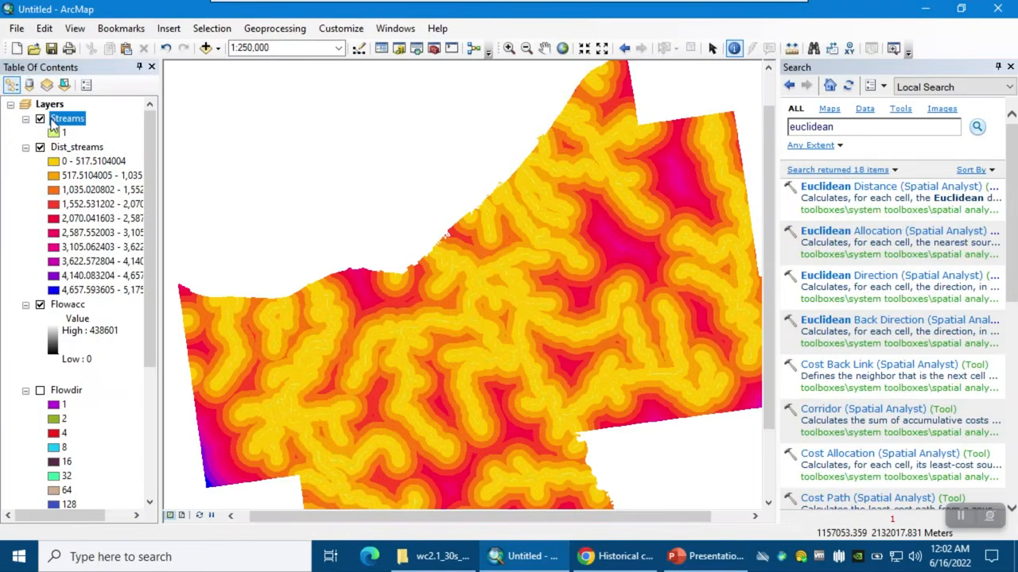
- Return to ArcMap and remove the Streams layer from the map
right_click(54, 119)
click(80, 140)
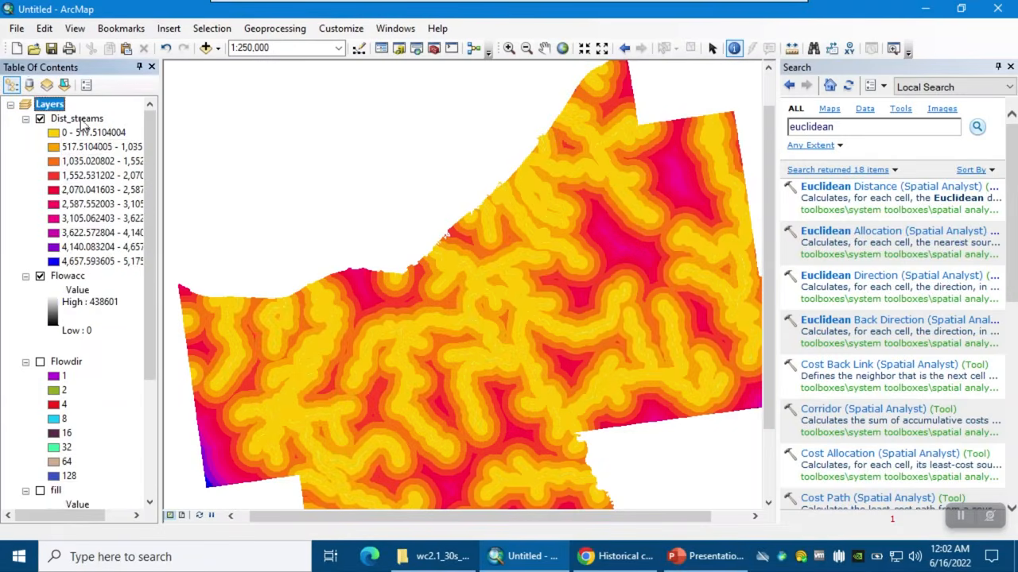
- Remove the Flowacc, Flowdir and fill layers from the map and turn on the dem layer
right_click(68, 276)
click(129, 299)
right_click(62, 276)
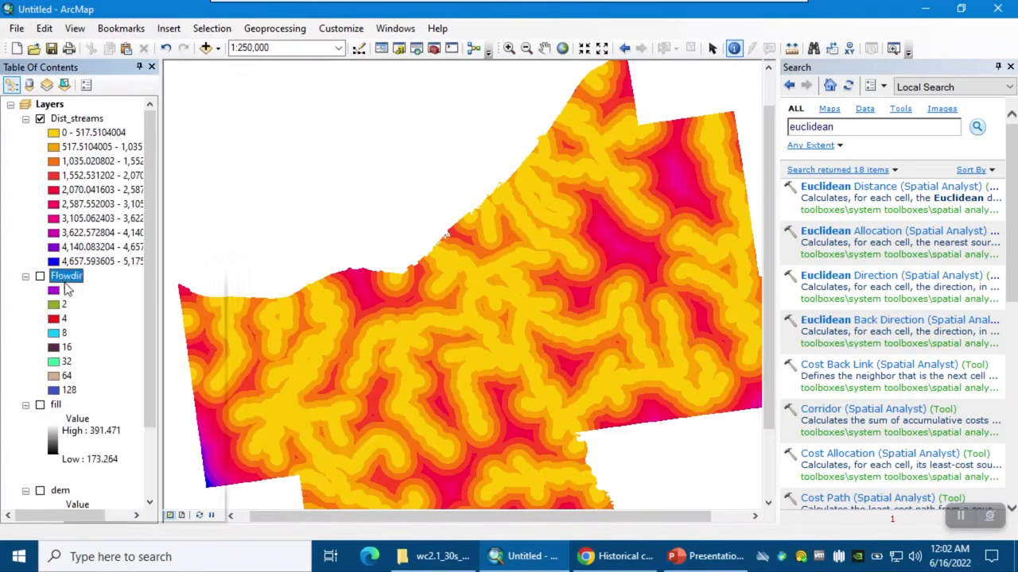
click(111, 306)
right_click(58, 276)
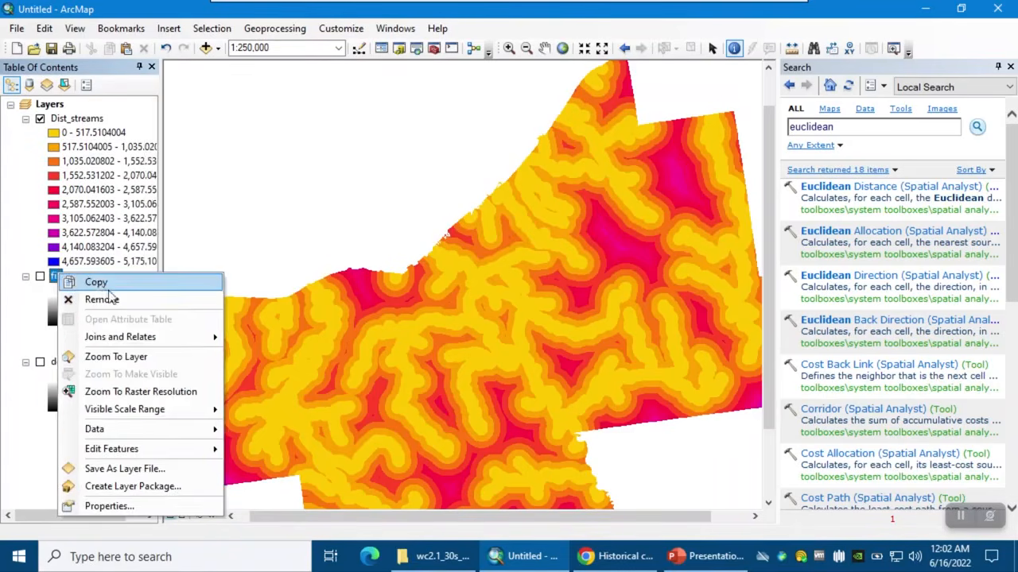
click(115, 301)
click(40, 276)
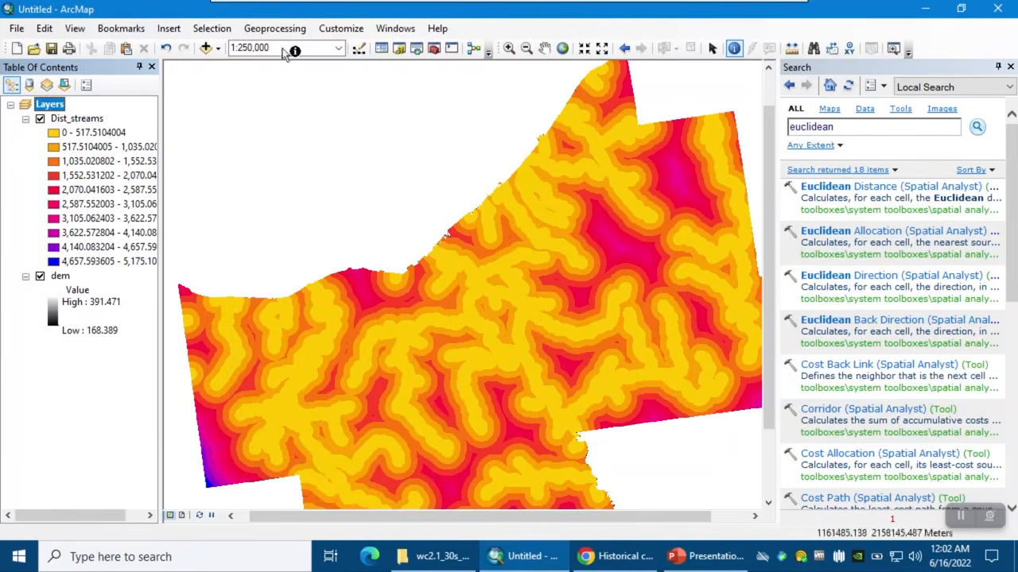
- Add slope, County.shp, landcover and prc from H:\GIS\Flood_mapping to the map, dismissing the coordinate system warning
click(204, 48)
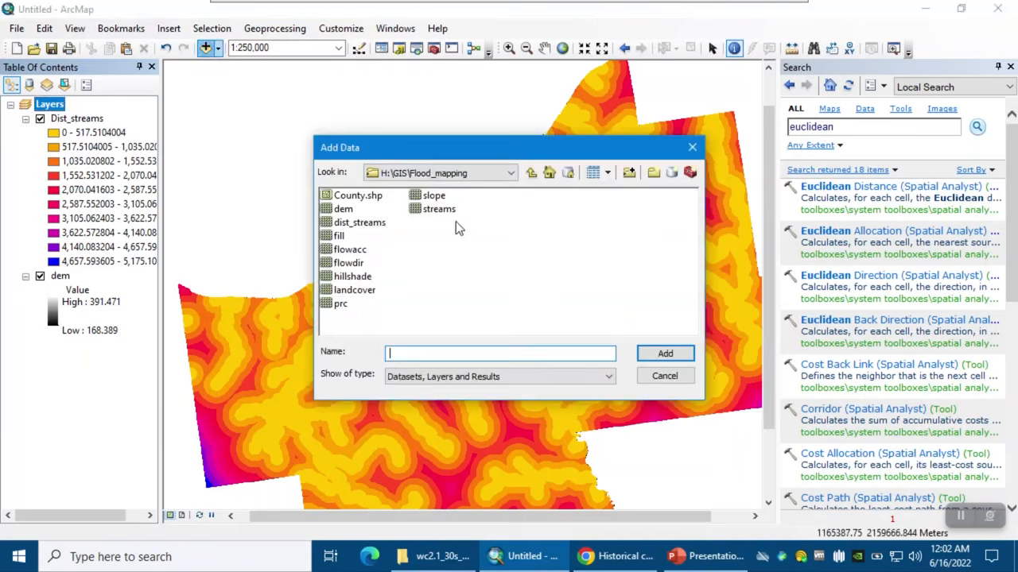
click(435, 197)
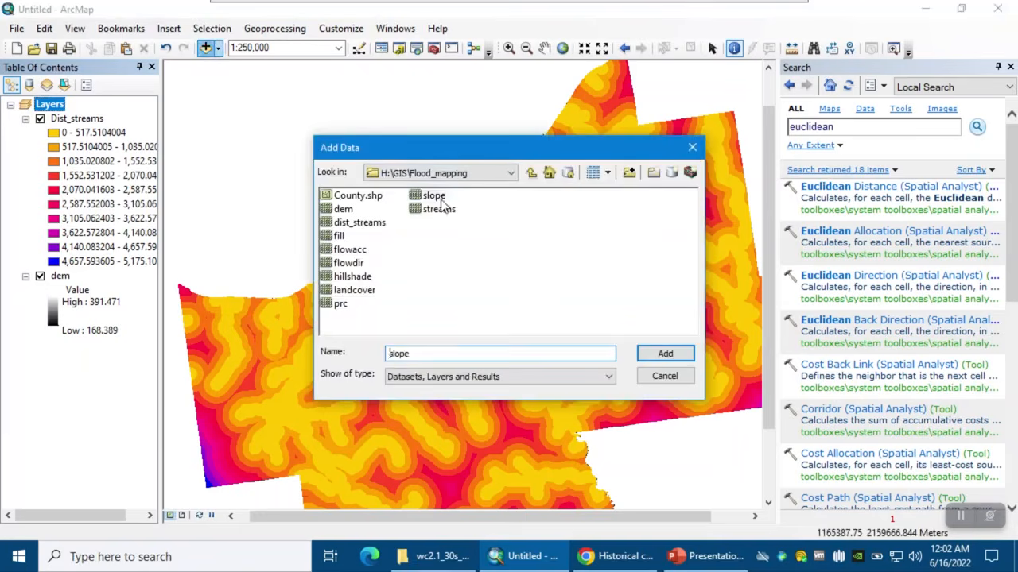
ctrl+click(373, 199)
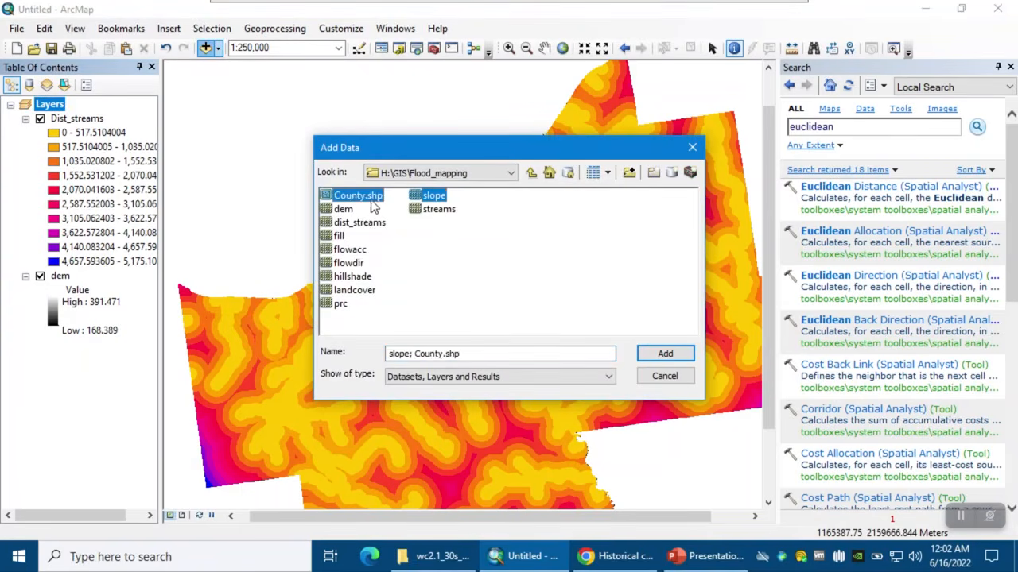
ctrl+click(350, 295)
ctrl+click(344, 305)
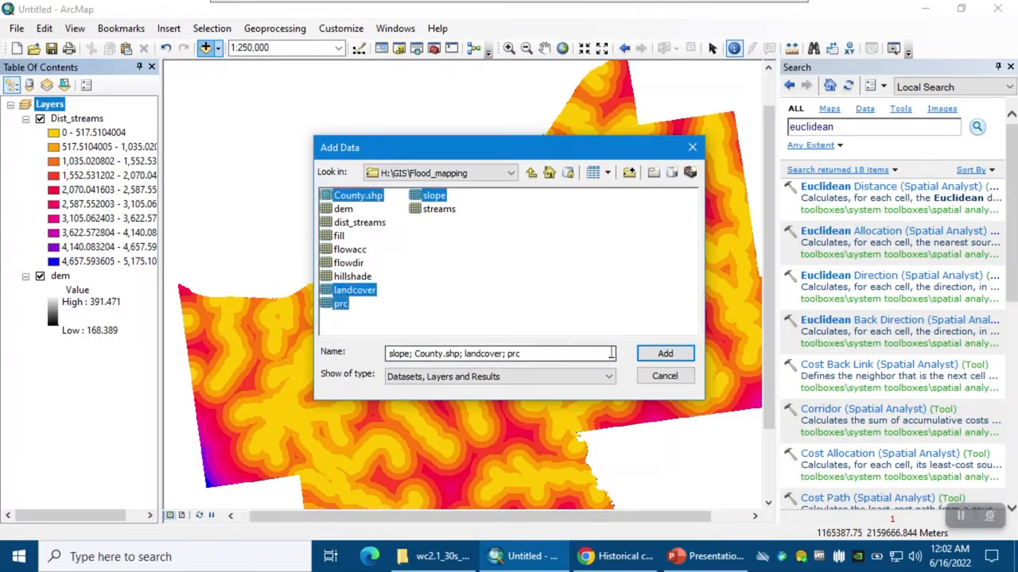
click(646, 359)
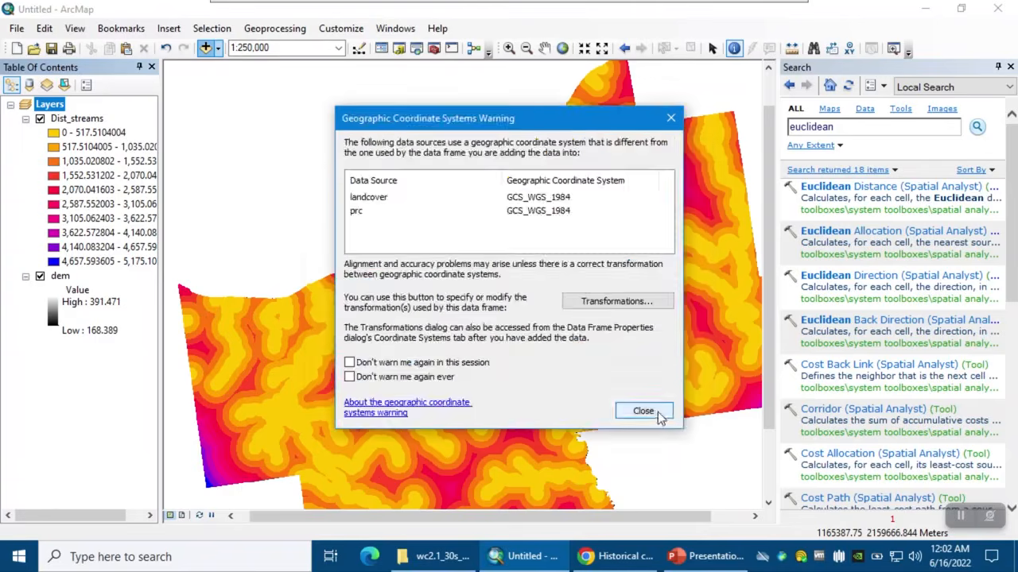
click(640, 411)
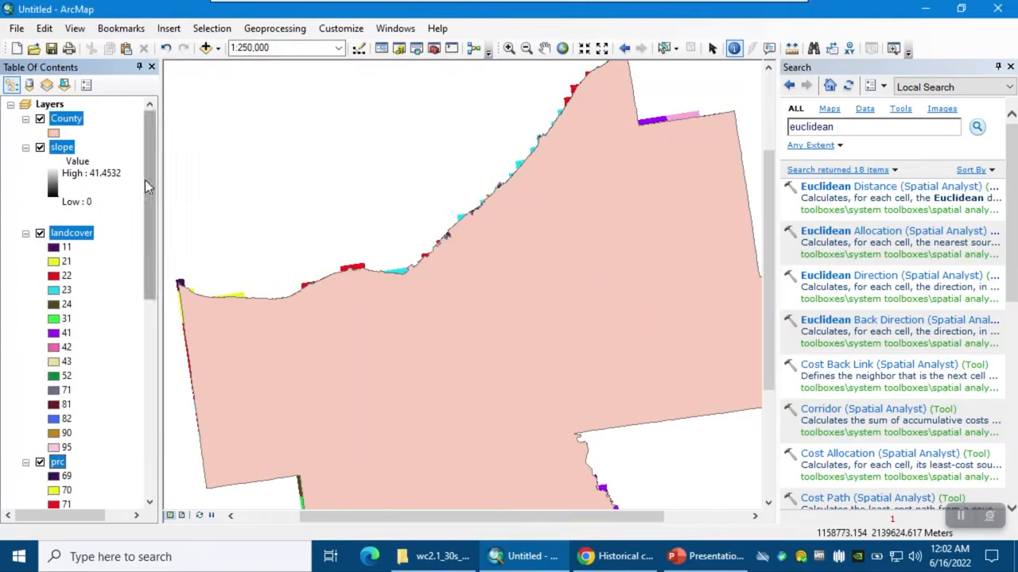
- Symbolize the County layer with the Hollow symbol and a red outline
click(53, 132)
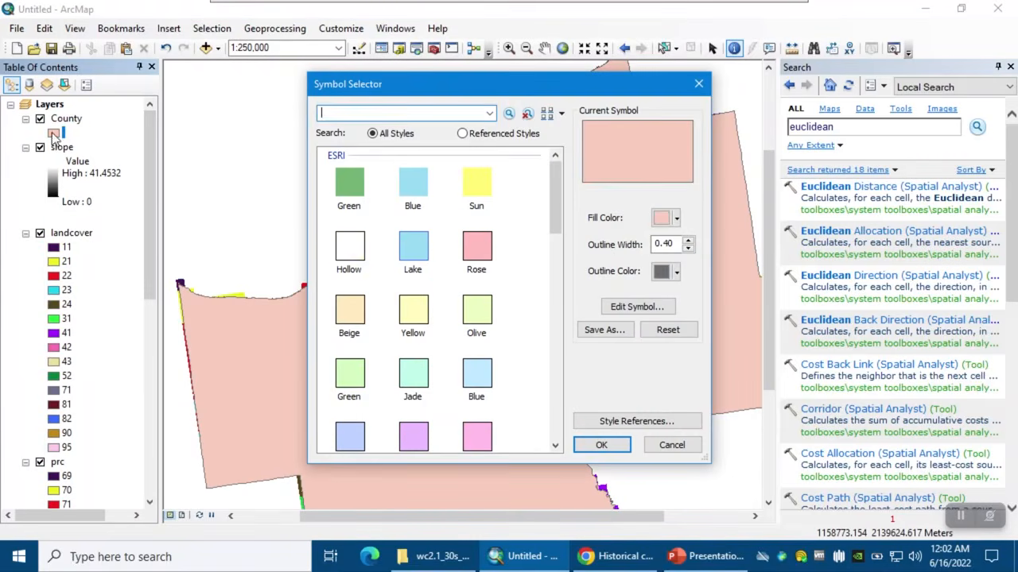
click(350, 248)
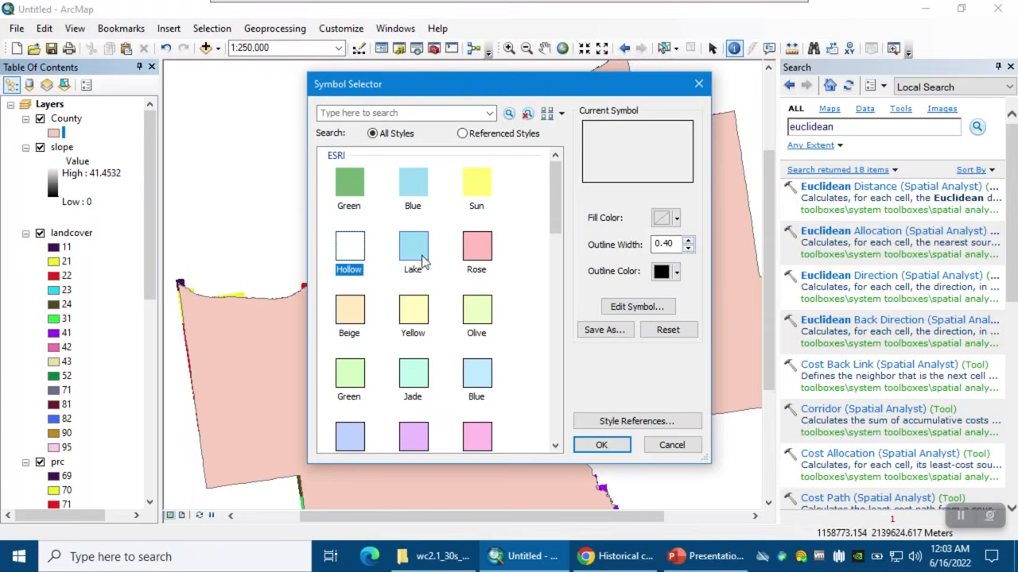
click(676, 272)
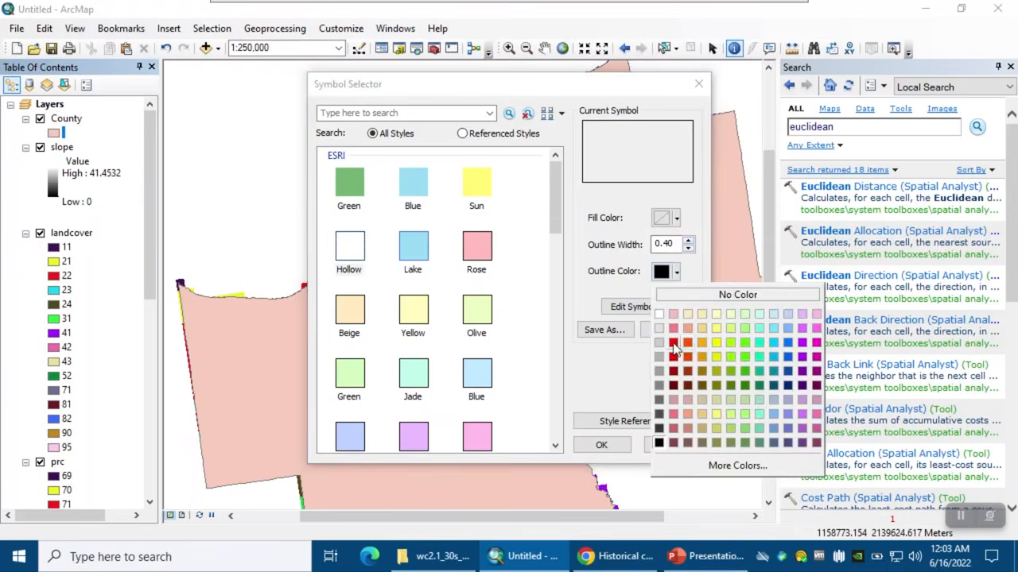
click(674, 343)
click(601, 444)
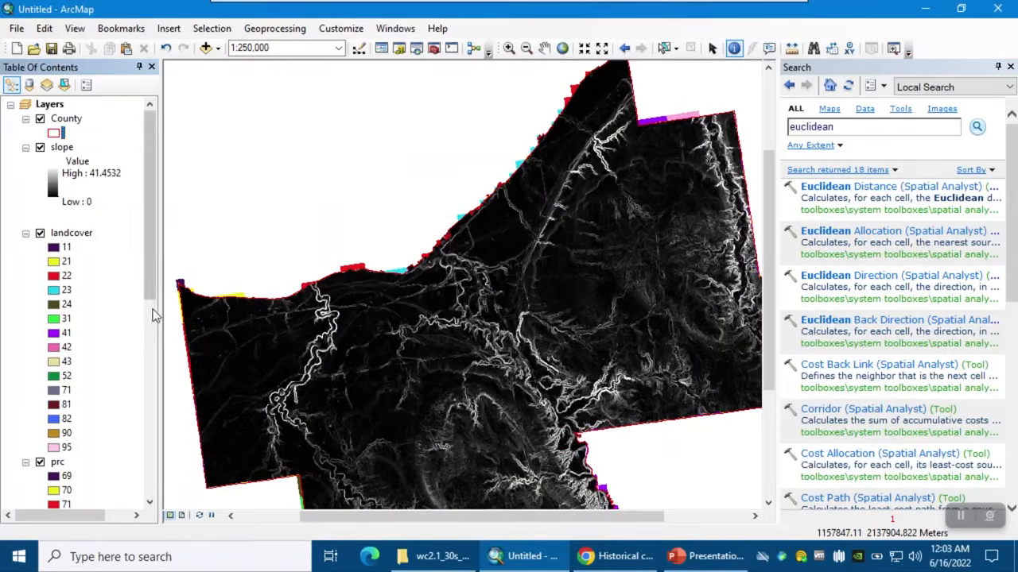
drag(150, 220, 162, 169)
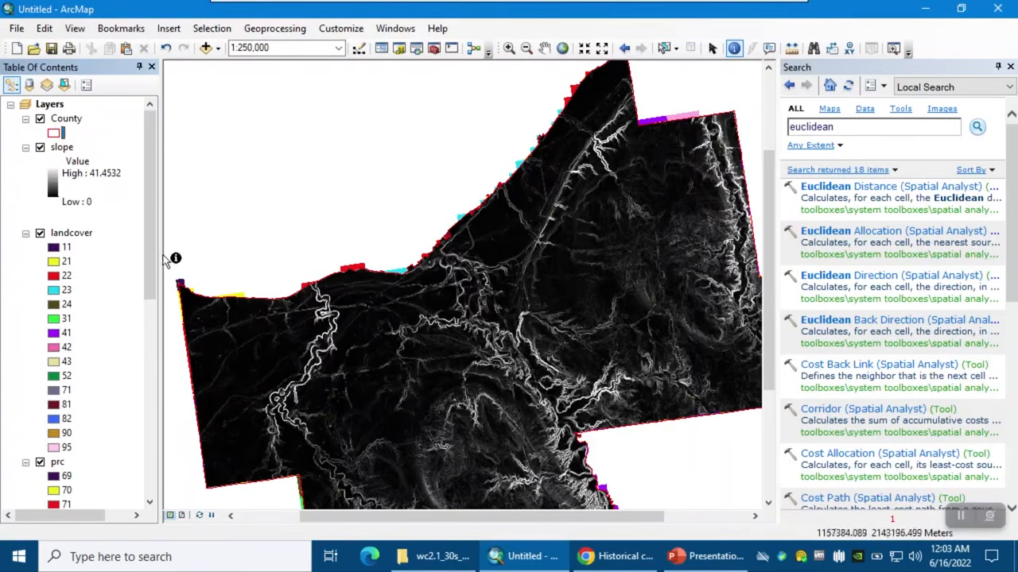
- Search for reclassify, open the Spatial Analyst Reclassify tool and set dem as the input raster
double_click(845, 129)
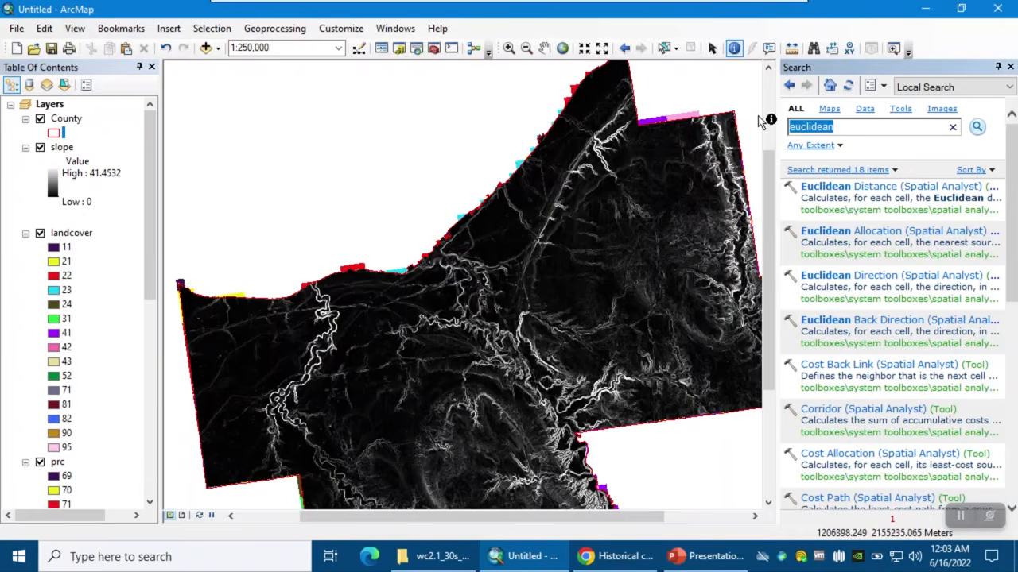
text(reclassif)
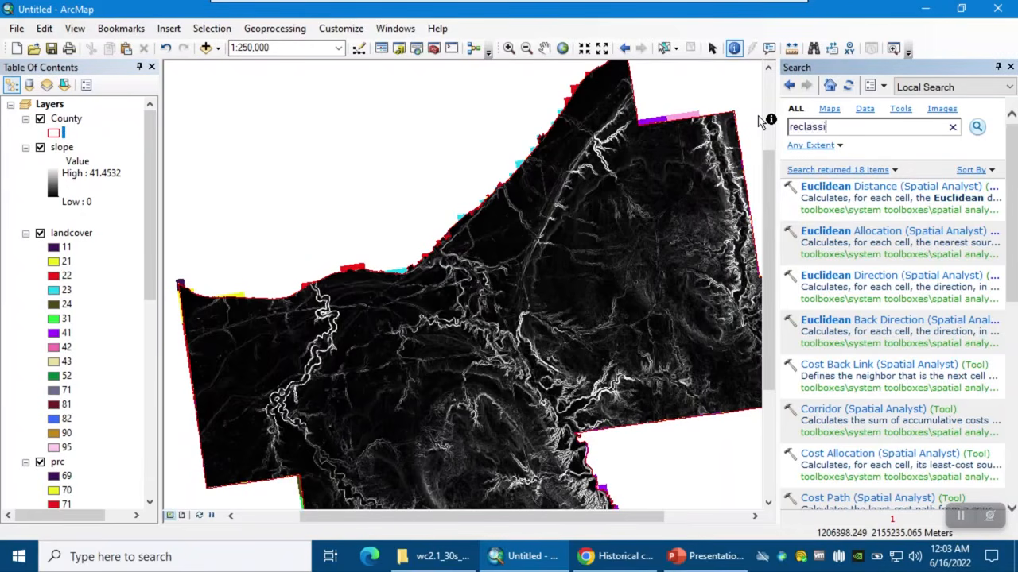
text(y)
key(Return)
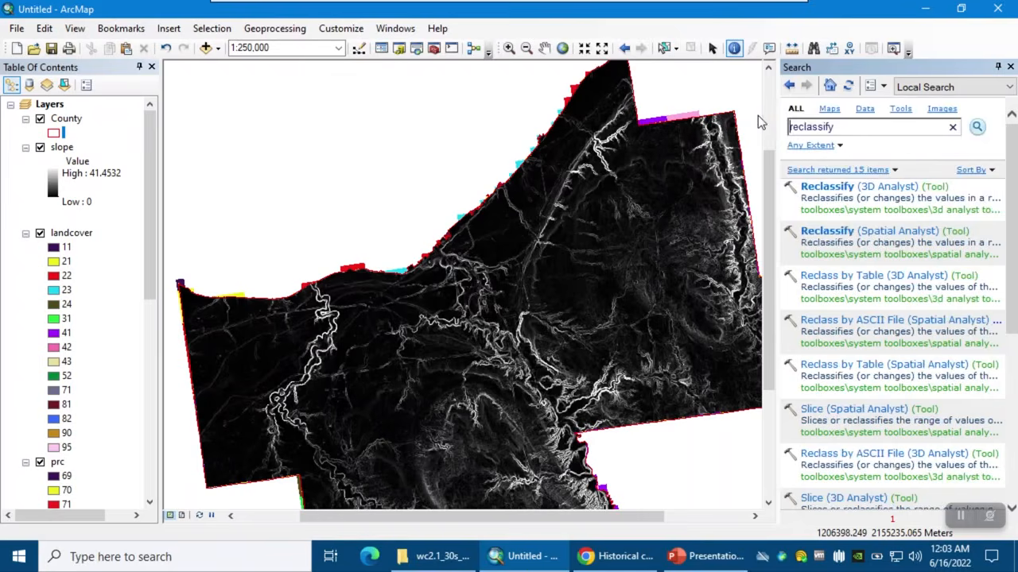
click(827, 231)
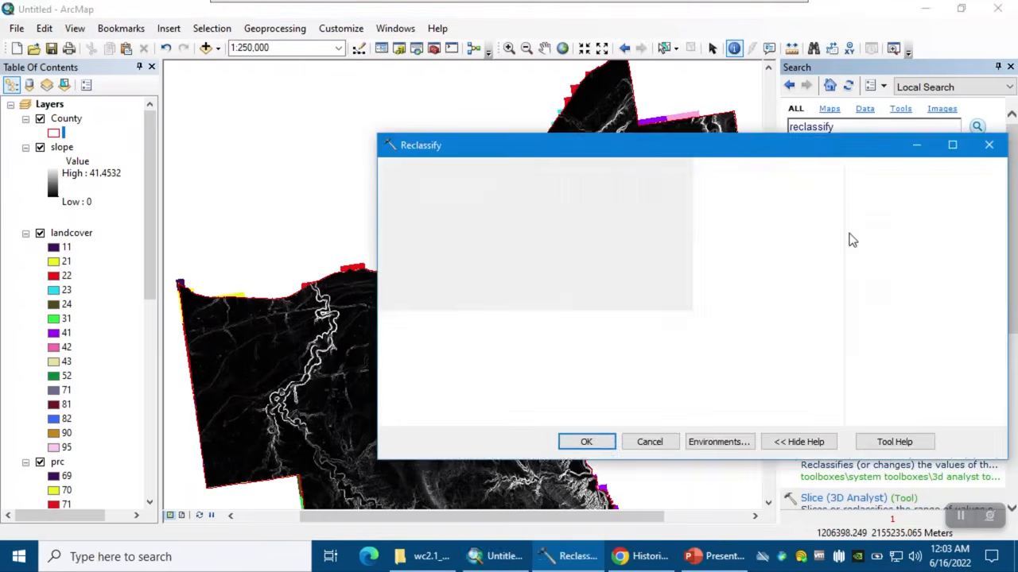
click(785, 190)
click(449, 263)
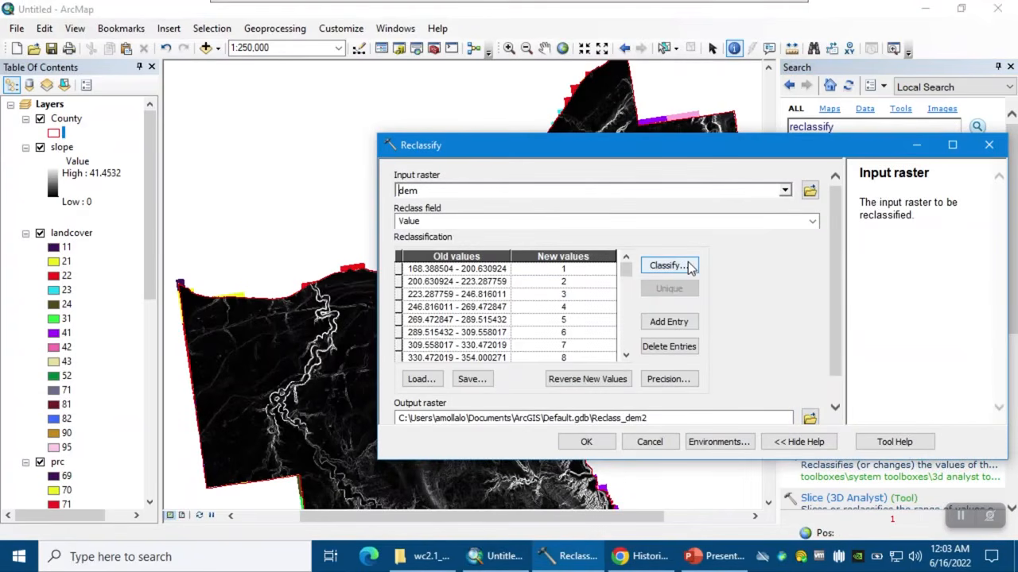
- Classify the dem values into 5 classes, keeping the Natural Breaks (Jenks) method
click(667, 266)
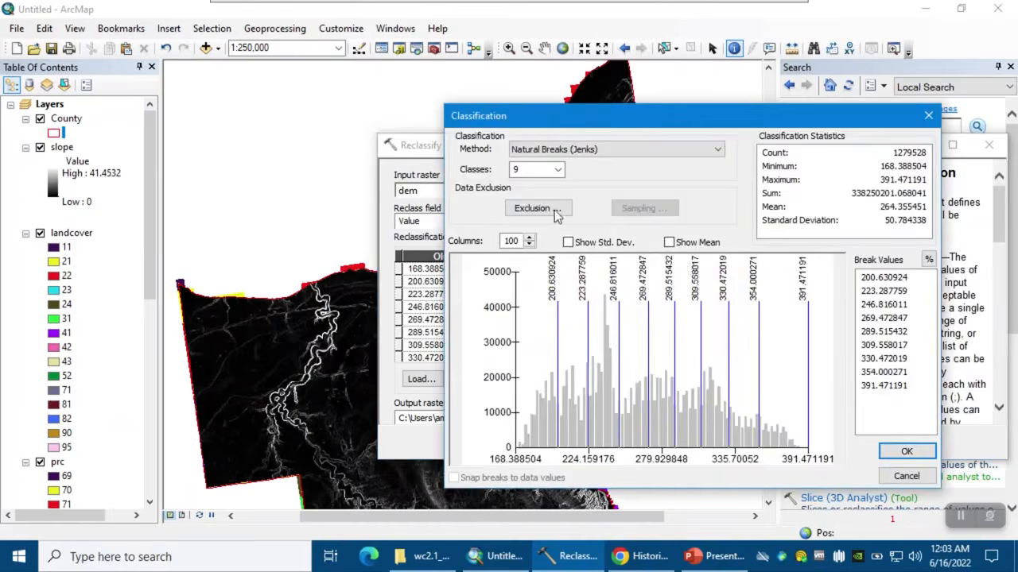
click(557, 169)
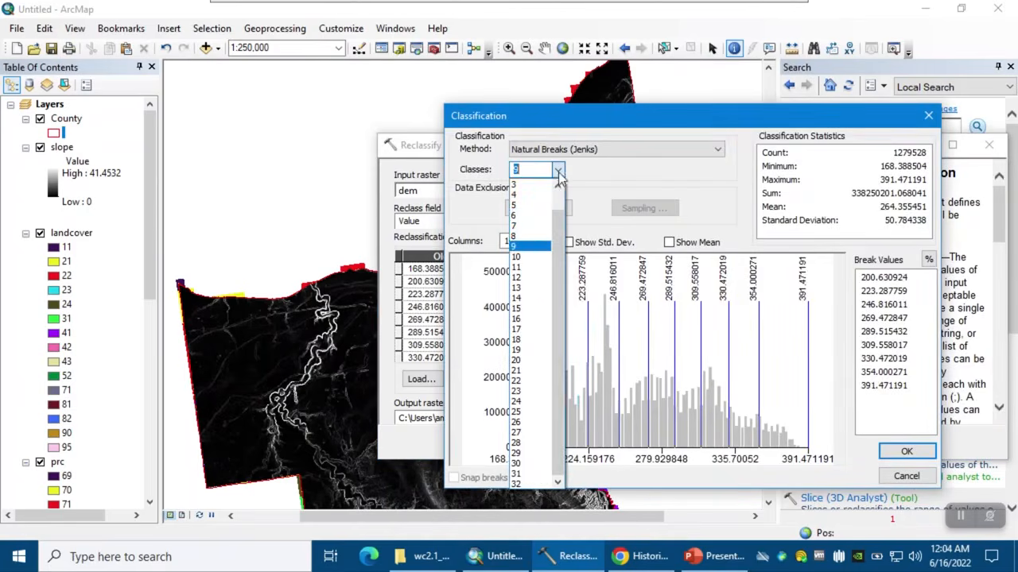
click(531, 205)
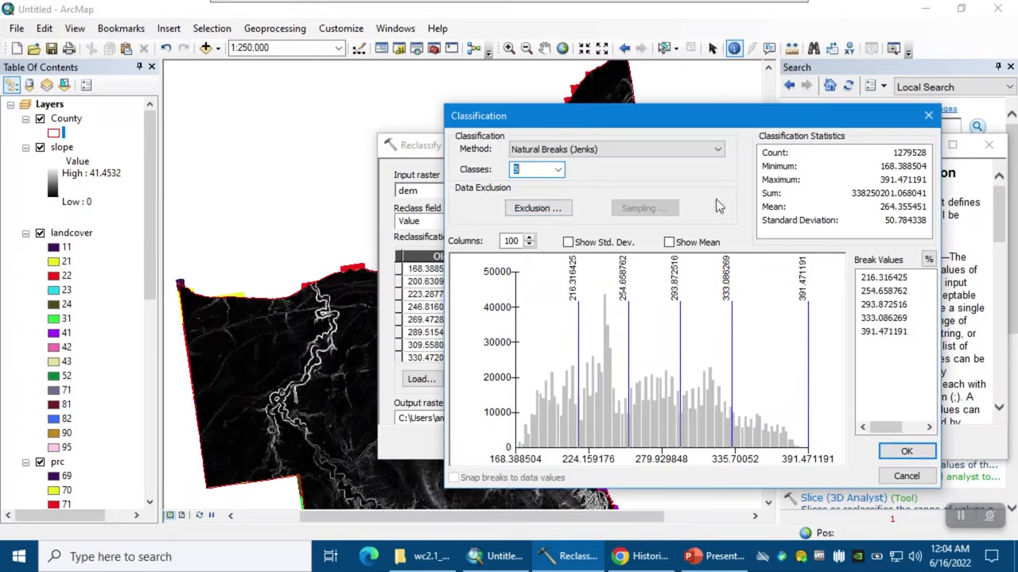
click(904, 451)
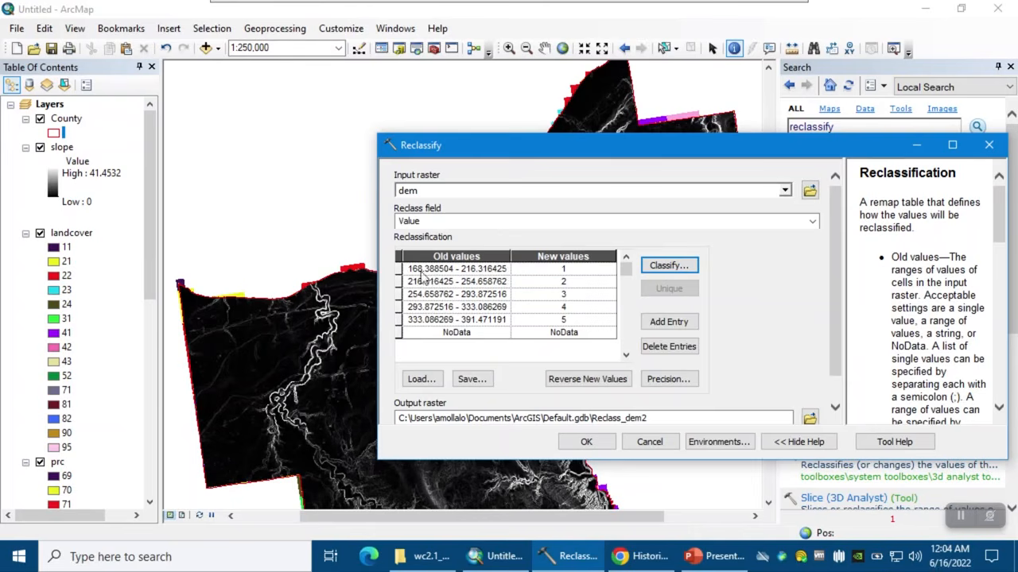
- Assign the new values 10, 8, 6, 4 and 2 to the elevation classes from lowest to highest
click(571, 270)
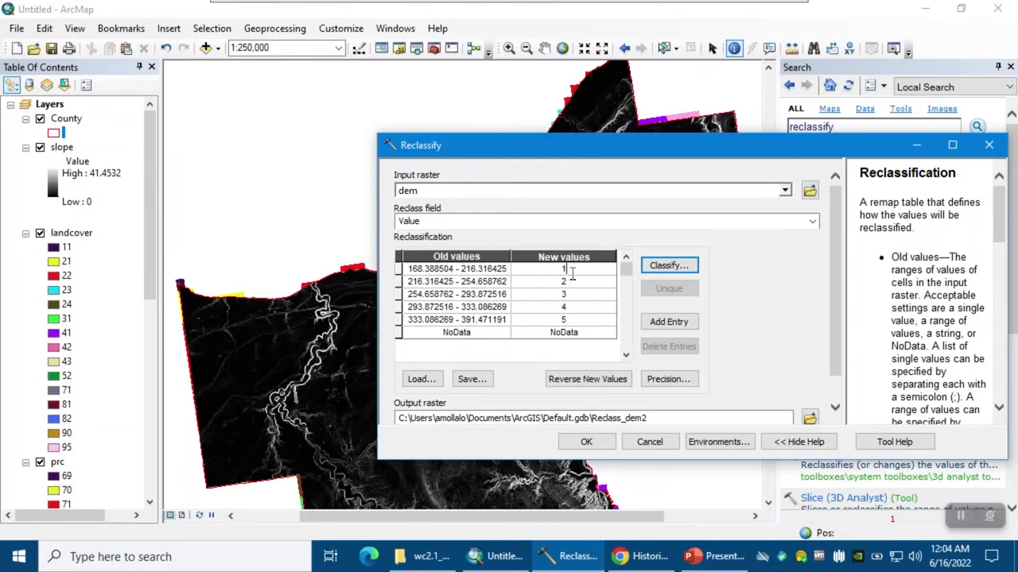
text(0)
click(572, 280)
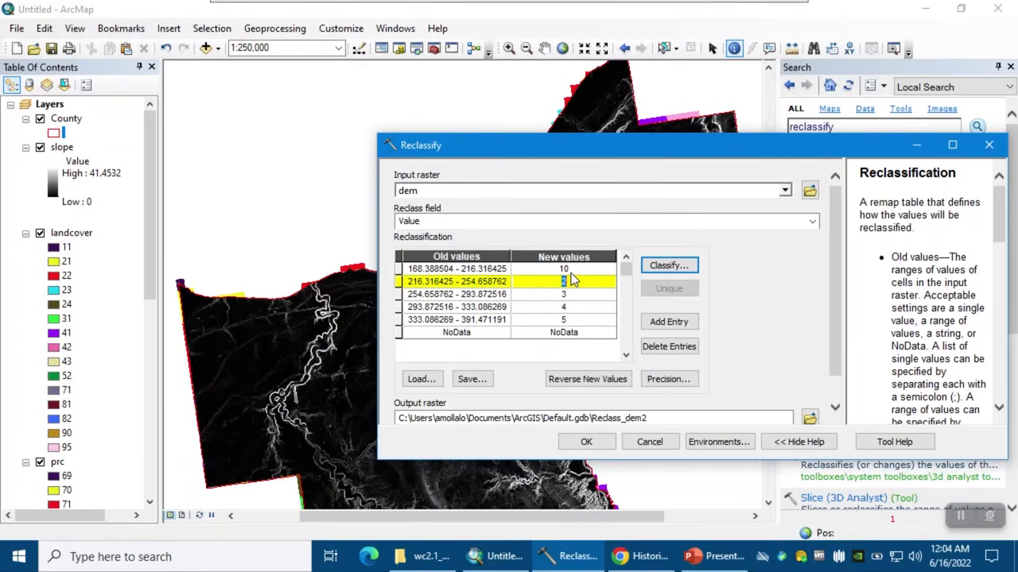
text(8)
key(Return)
text(6)
key(Return)
key(Return)
text(2)
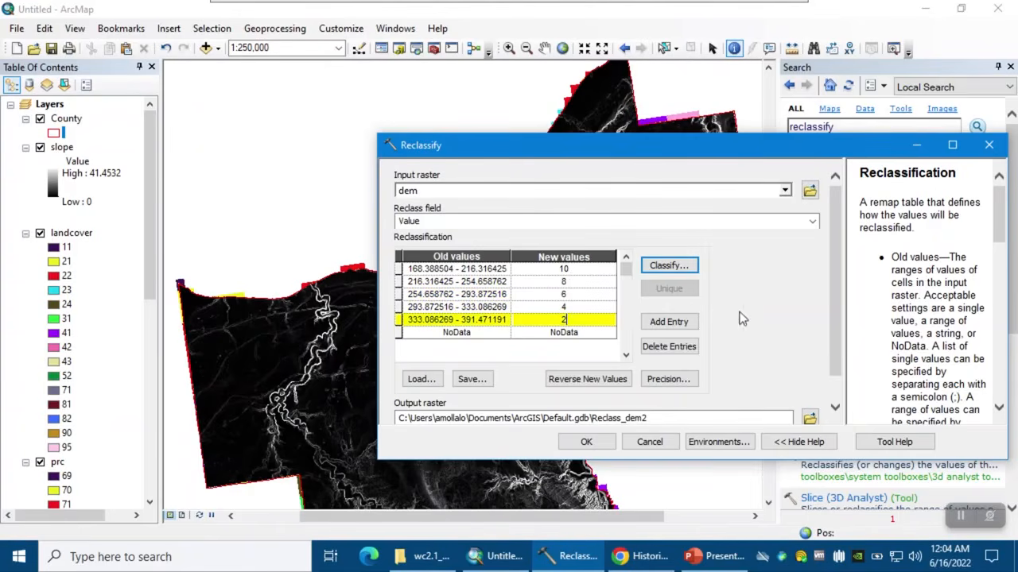
- Change missing values to NoData, name the output raster reclass_dem in H:\GIS\Flood_mapping and run Reclassify
scroll(835, 321, down, 2)
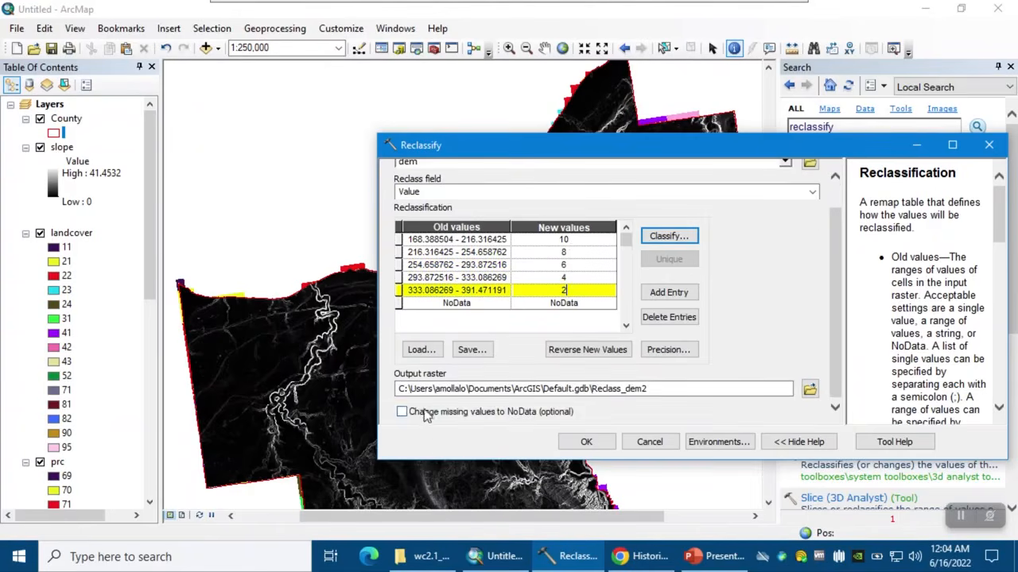
click(423, 413)
click(809, 389)
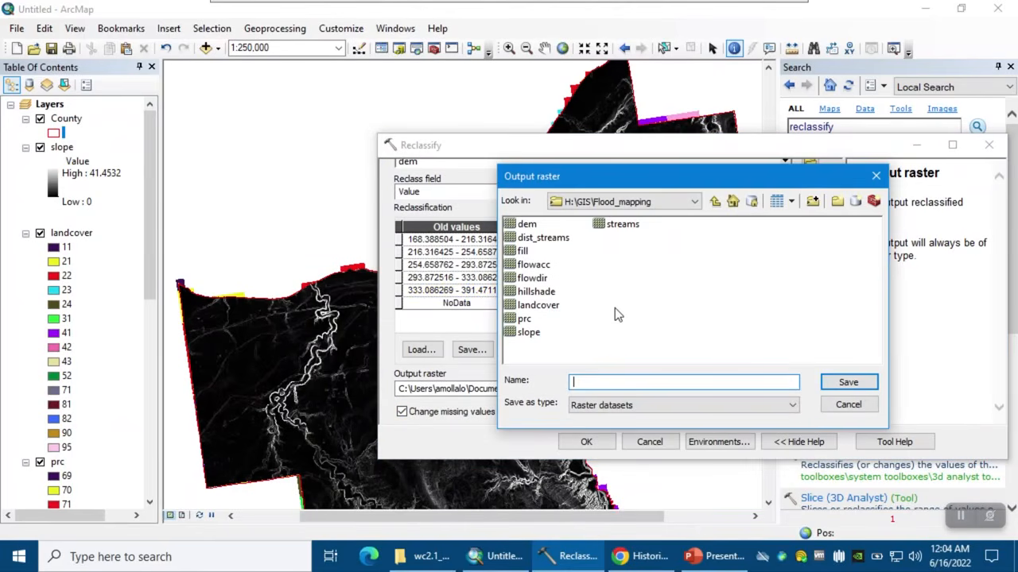
text(reclass_dem)
key(Return)
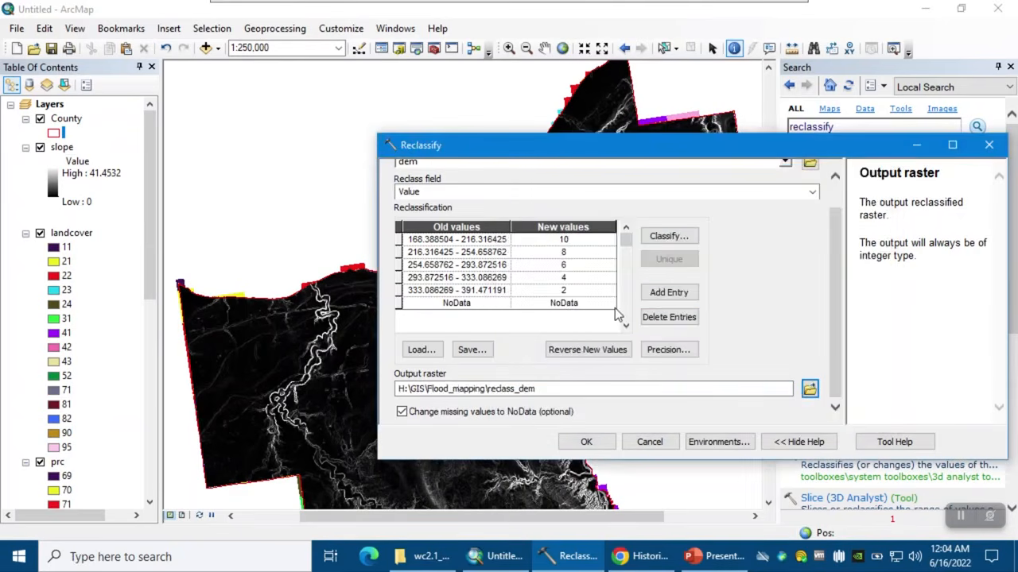
click(589, 443)
- Turn off all layers, then show only the reclass_dem and County layers
right_click(54, 104)
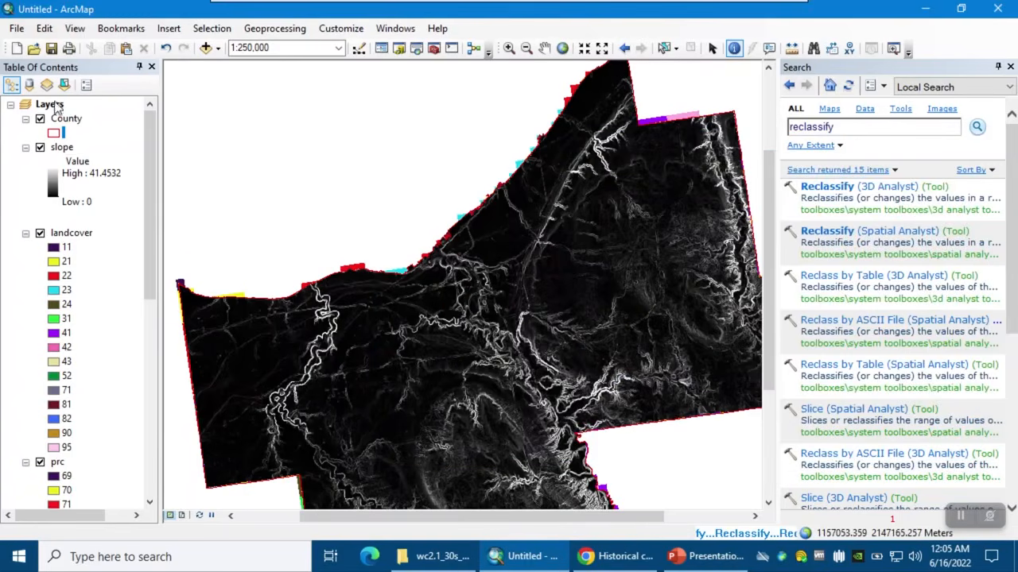
click(119, 238)
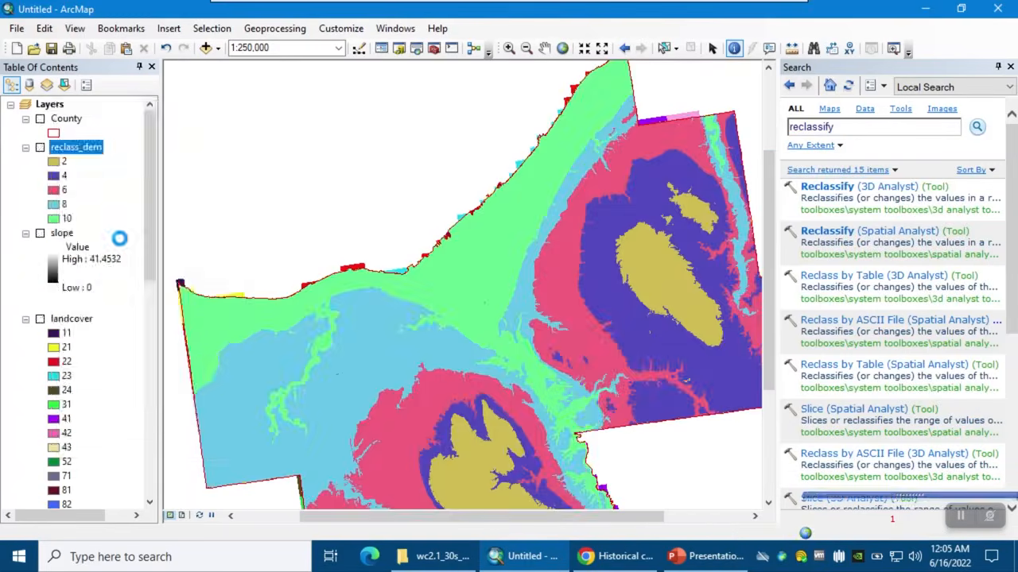
click(40, 147)
click(39, 118)
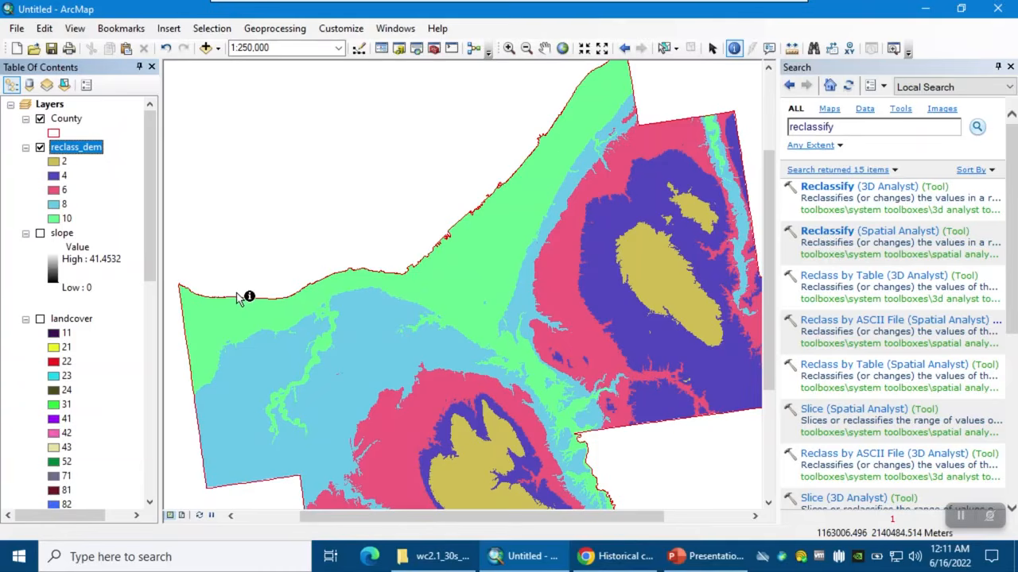
- Start a Spatial Analyst Reclassify on the slope raster and set its classification to 5 classes
click(881, 239)
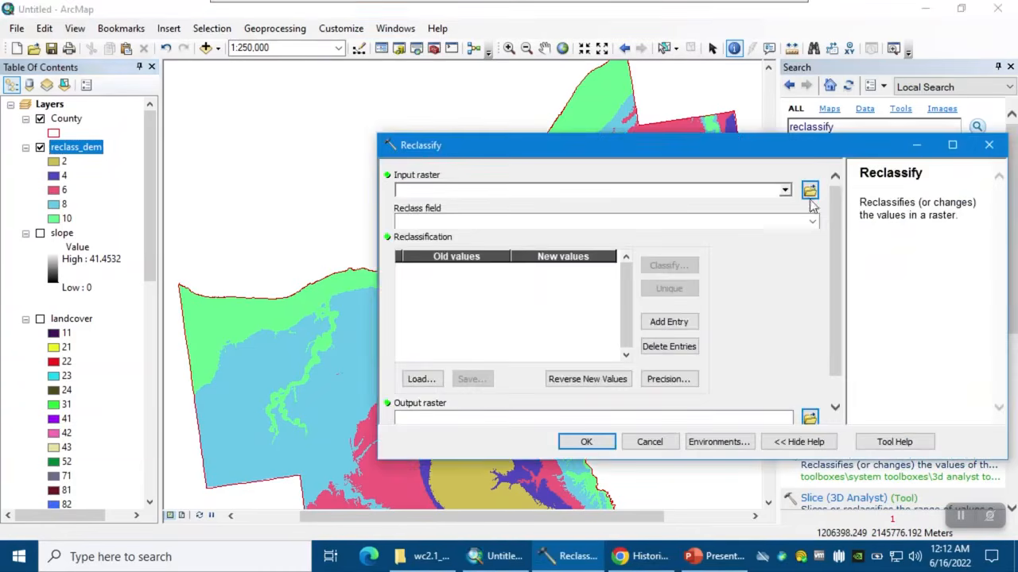
click(785, 189)
click(440, 221)
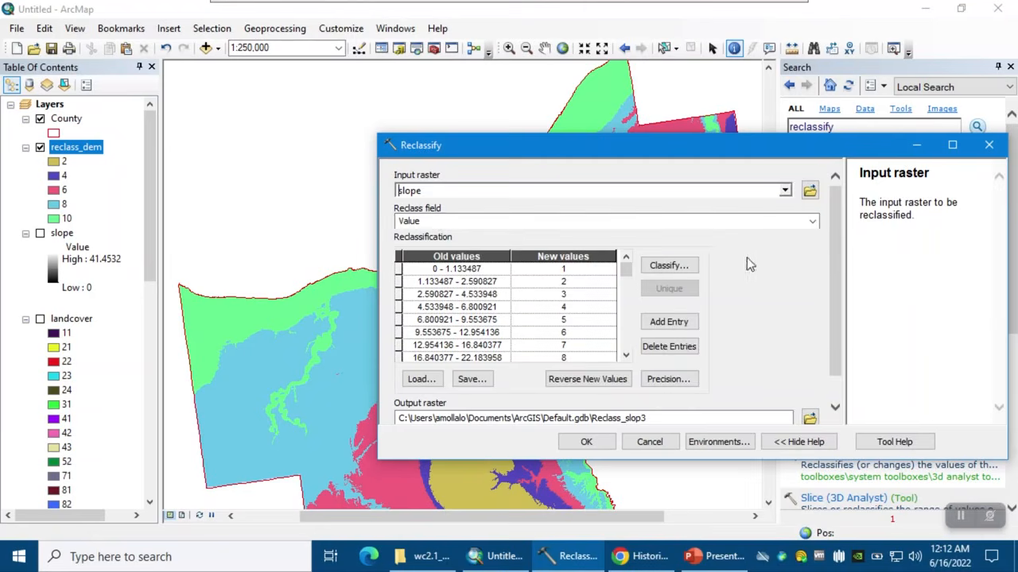
click(671, 265)
click(557, 170)
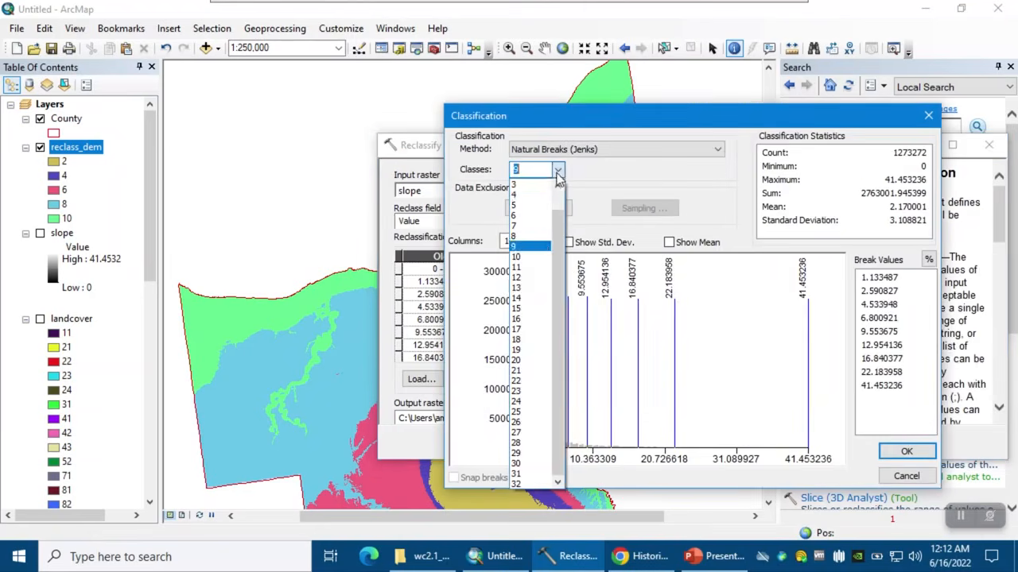
click(545, 208)
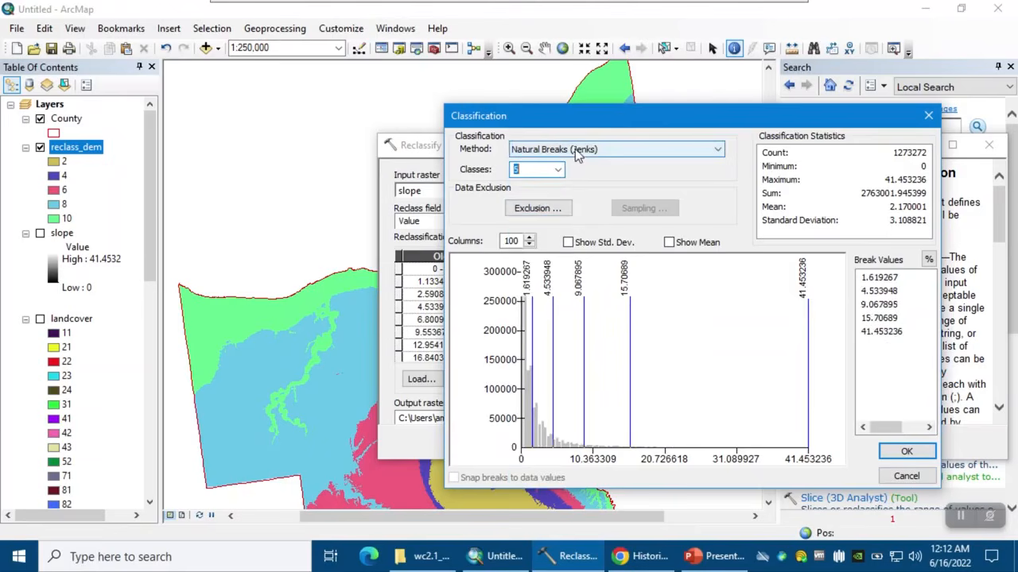
- Set the first four slope break values to 2, 5, 10 and 20, keep the maximum as the last break, and accept the classification
click(910, 280)
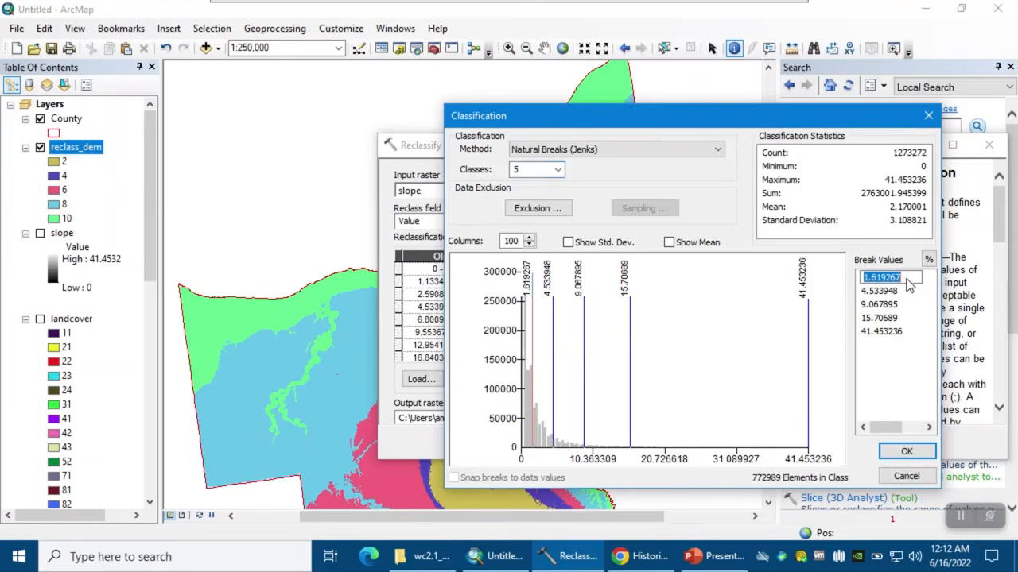
text(2)
key(Return)
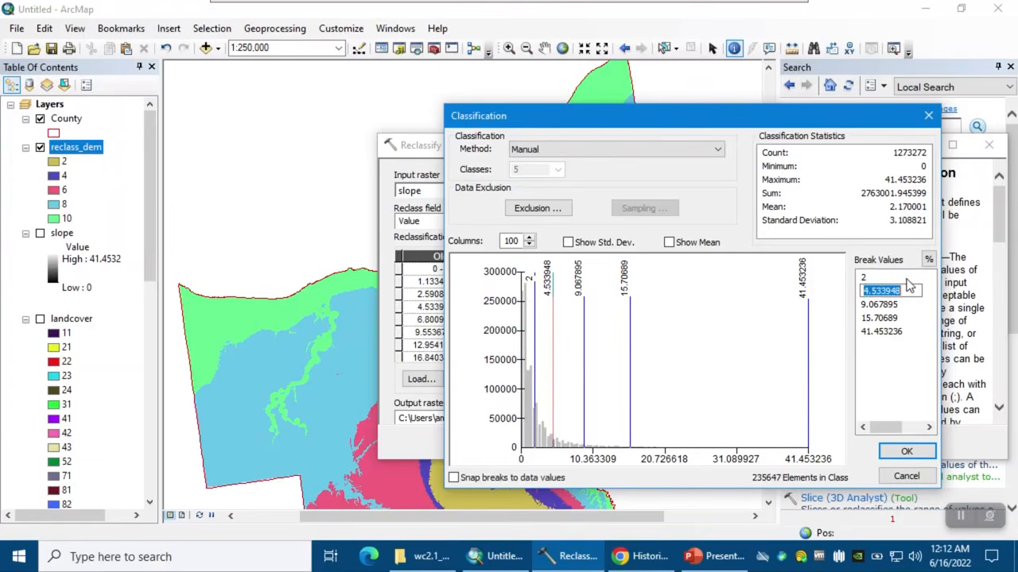
text(5)
key(Return)
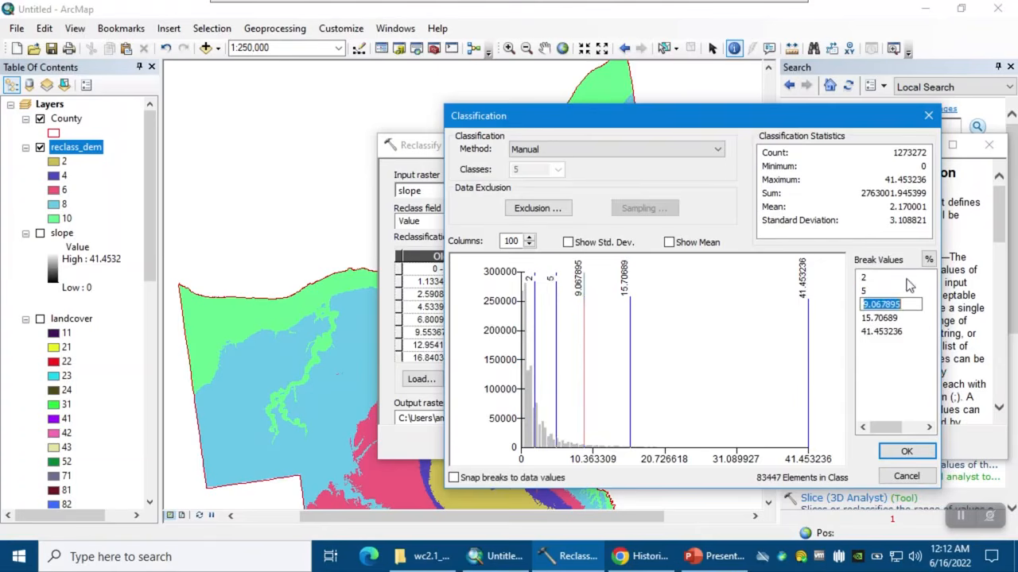
text(10)
key(Return)
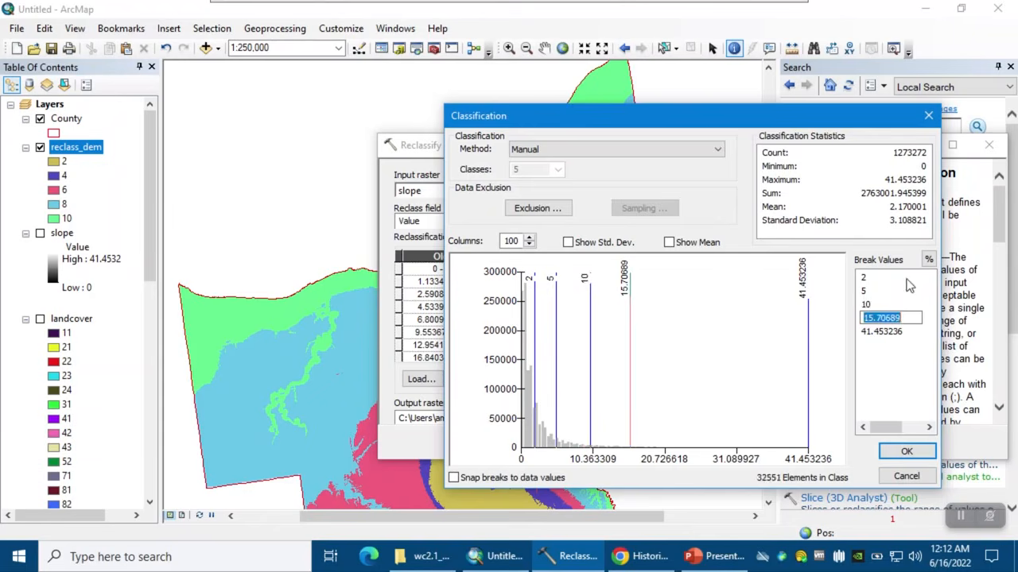
text(20)
key(Return)
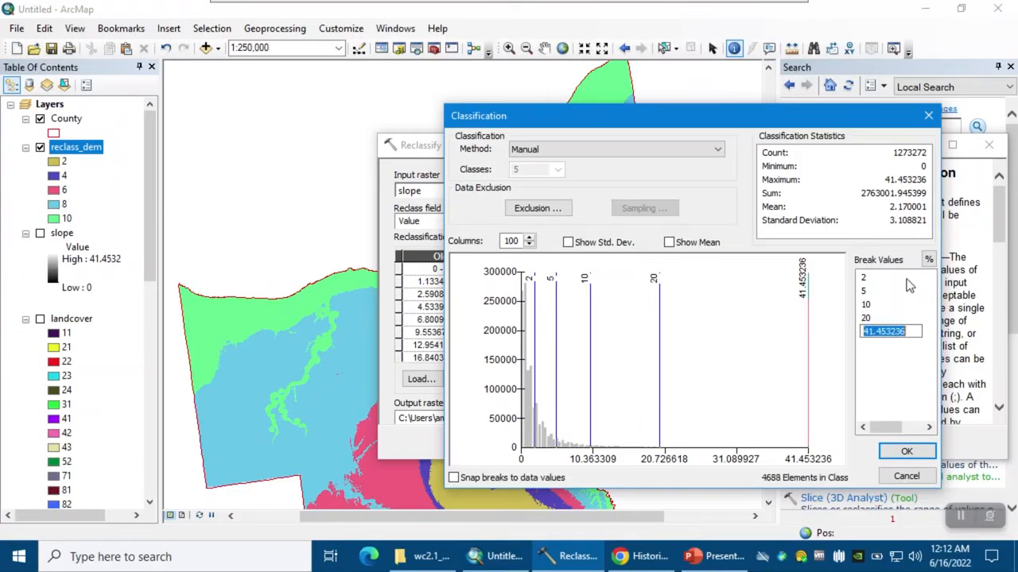
click(908, 453)
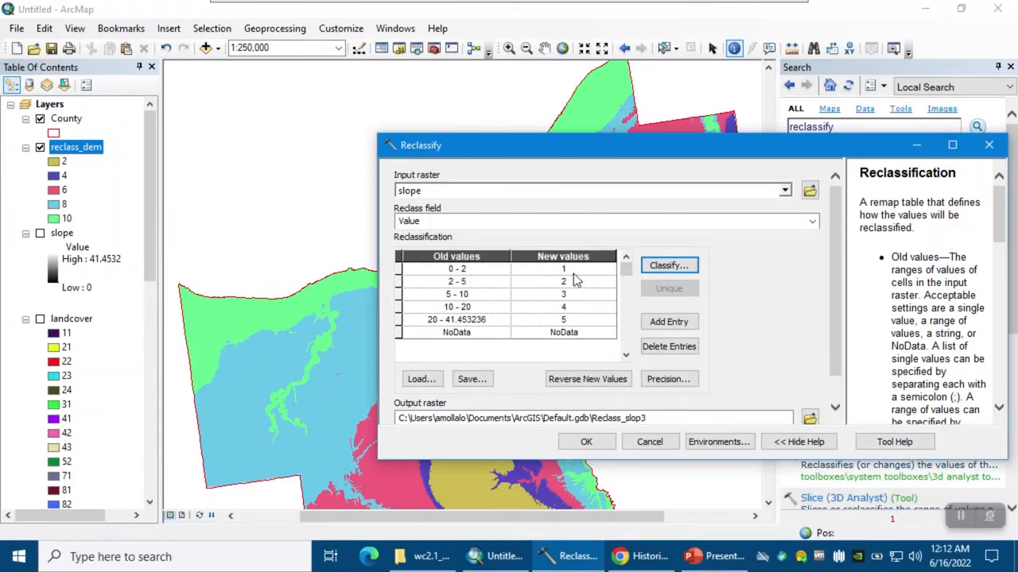
- Assign the new values 10, 8, 6, 4 and 2 to the slope classes from lowest to highest
click(572, 270)
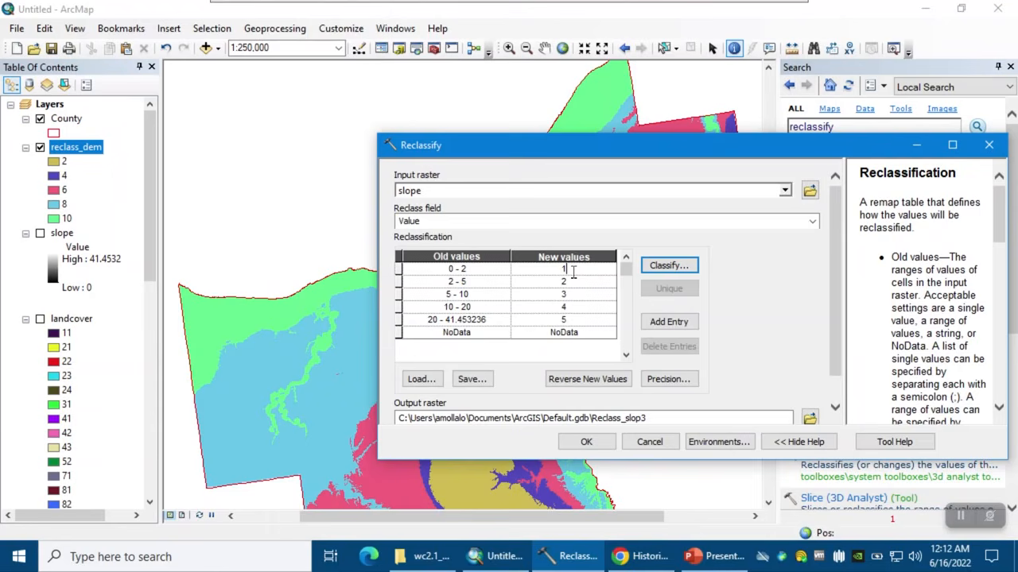
text(0)
key(Return)
text(8)
key(Return)
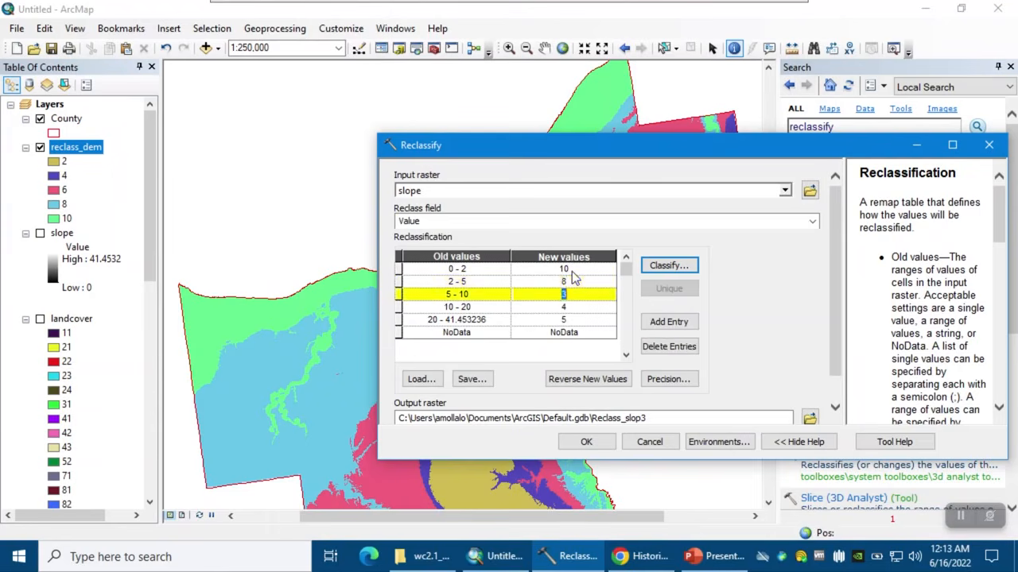
text(6)
key(Return)
key(Return)
text(2)
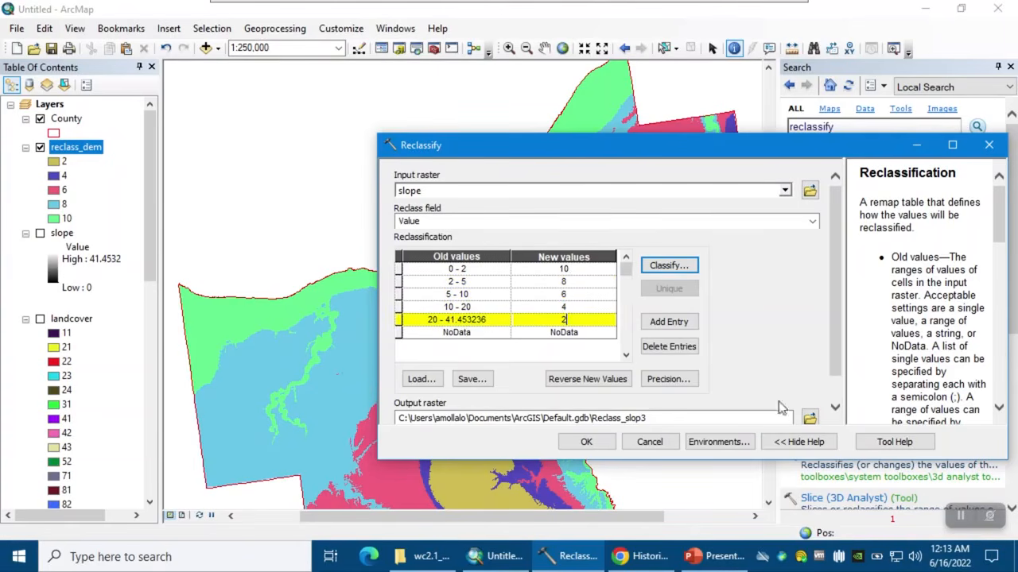
- Name the output raster reclass_slope in H:\GIS\Flood_mapping, change missing values to NoData and run Reclassify
click(810, 419)
text(reclass_slope)
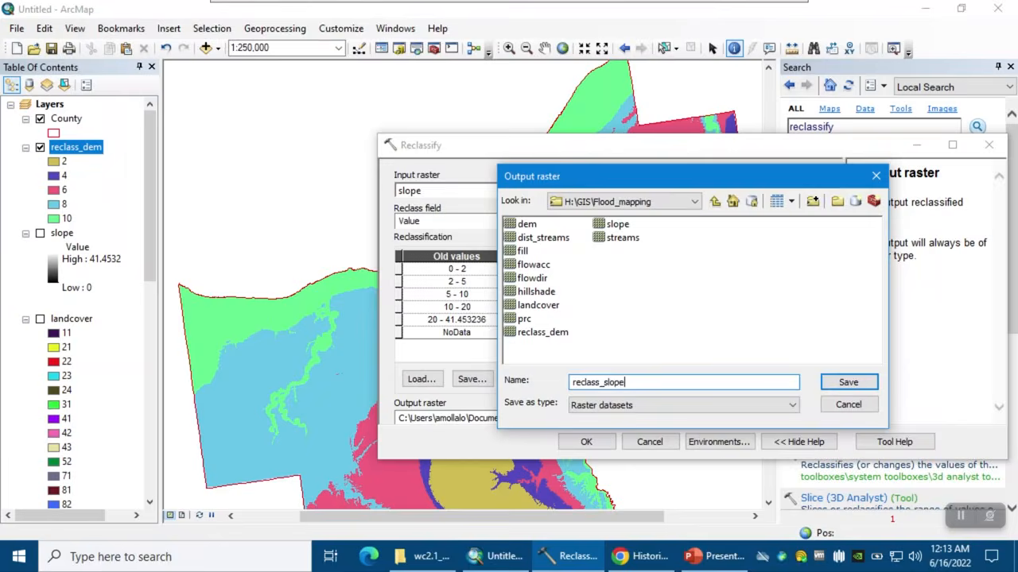
key(Return)
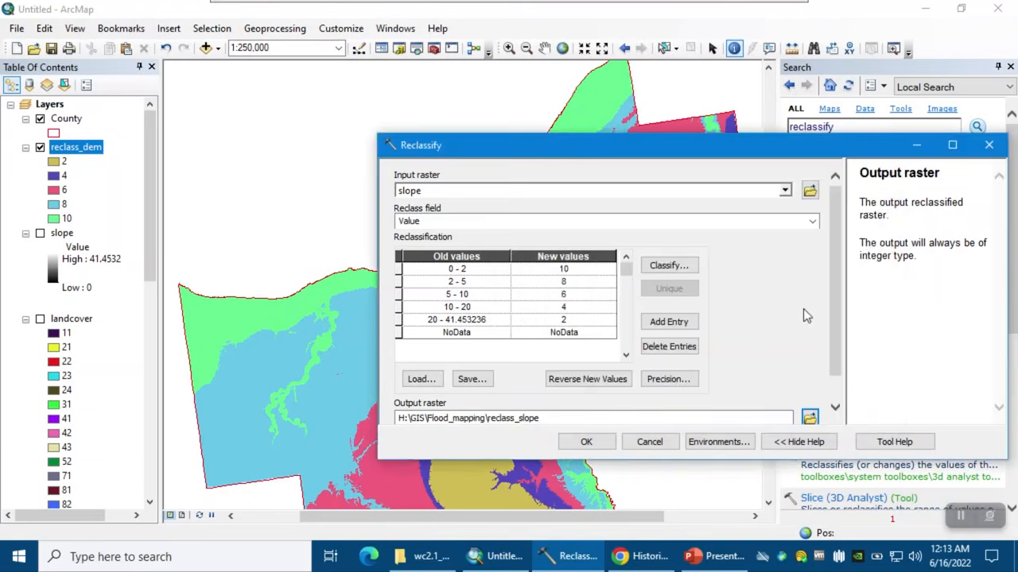
scroll(839, 318, down, 1)
click(450, 411)
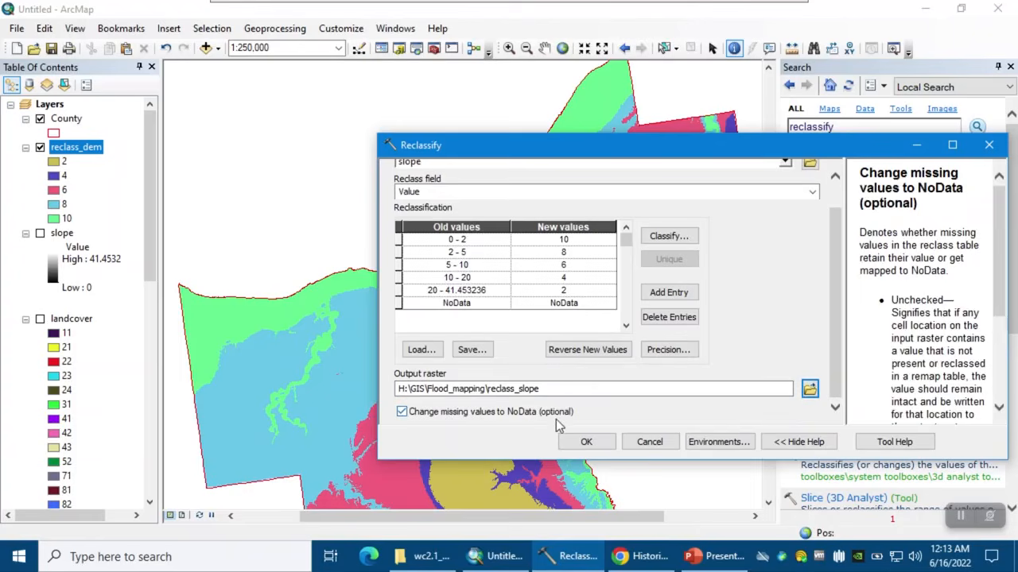
click(588, 442)
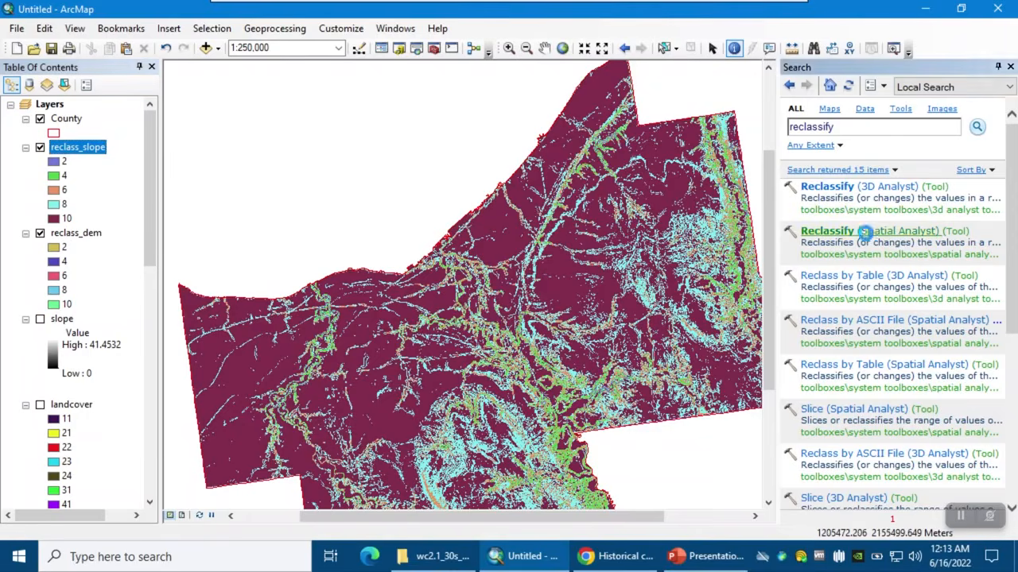
- Start a Spatial Analyst Reclassify on the prc raster and classify it into 5 classes, keeping the Natural Breaks (Jenks) method
click(866, 241)
click(785, 190)
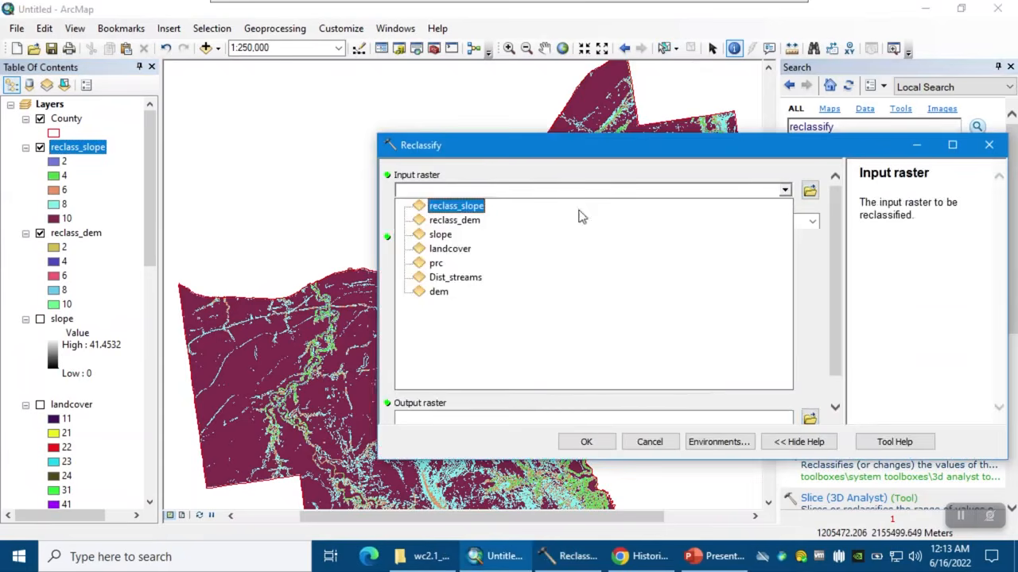
click(443, 263)
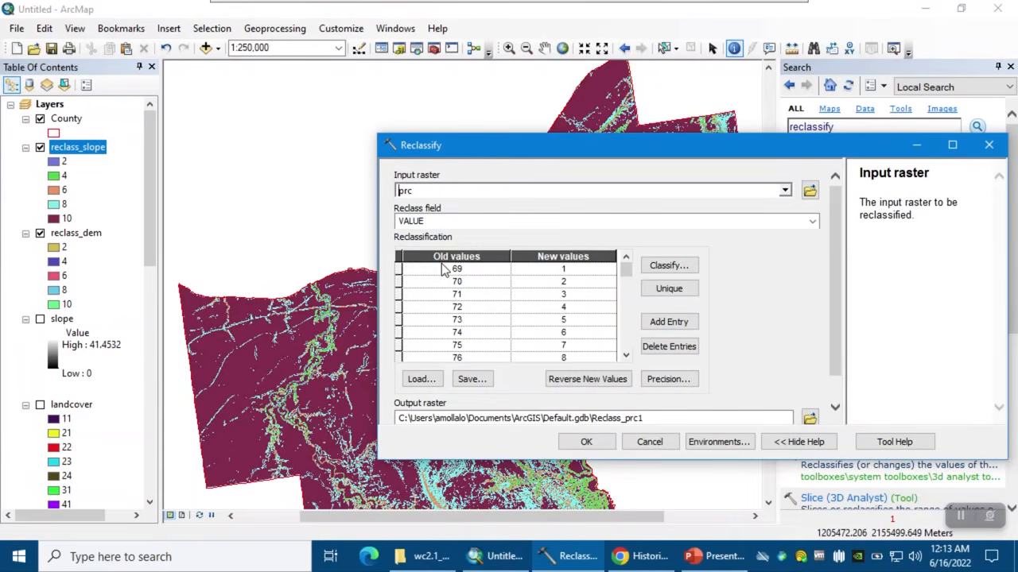
click(667, 266)
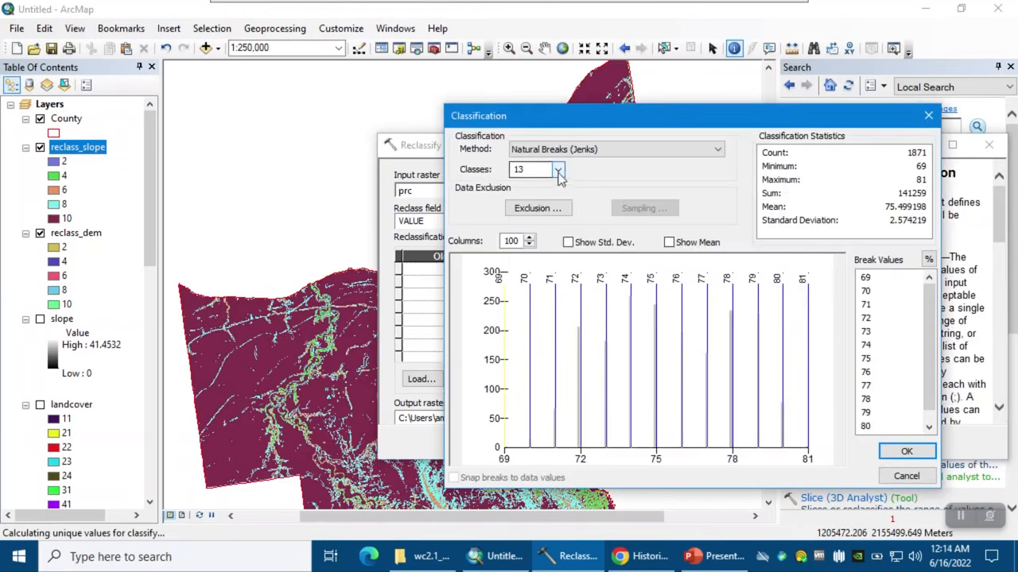
click(558, 169)
click(529, 223)
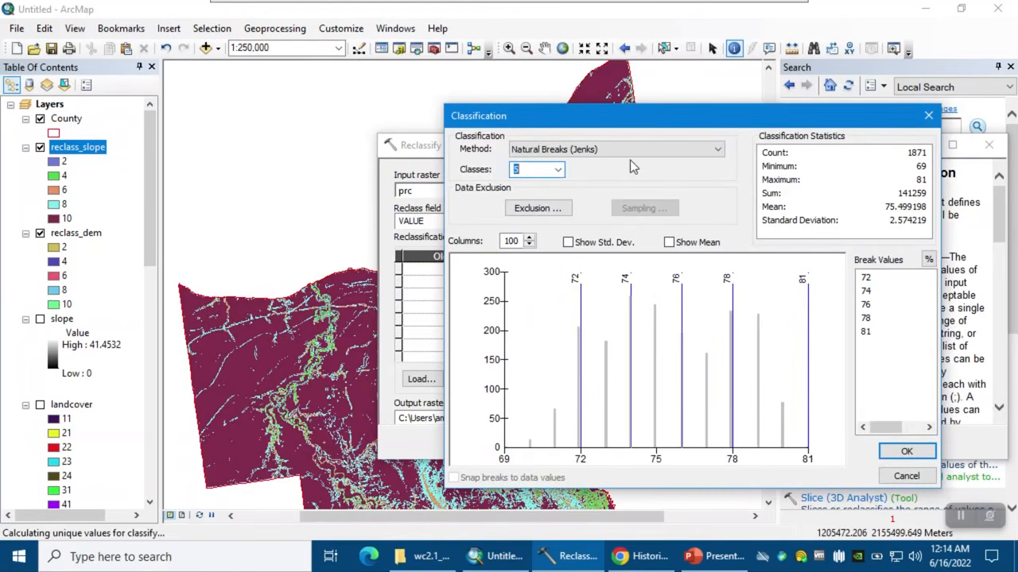
click(930, 451)
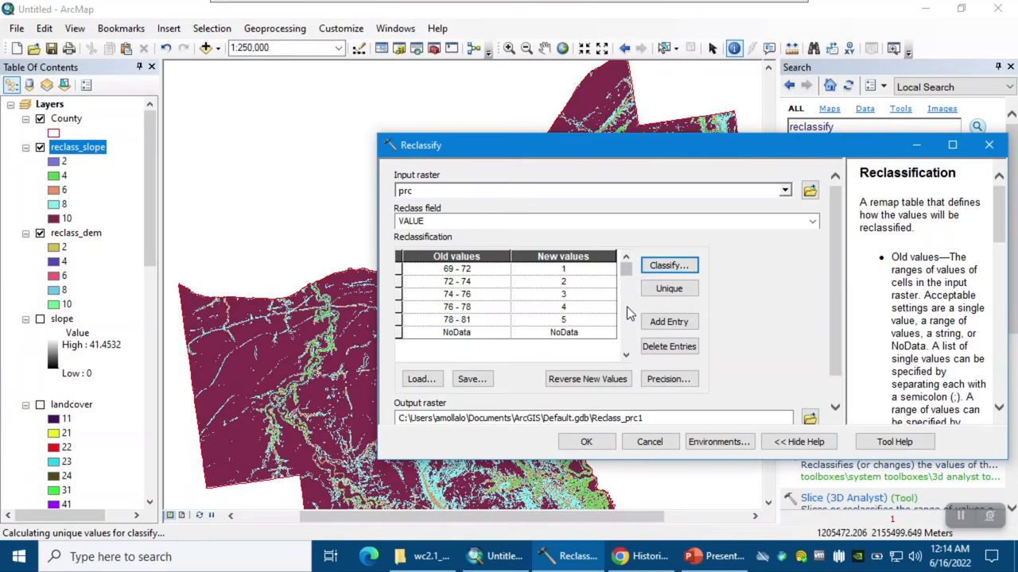
- Assign the new values 2, 4, 6, 8 and 10 to the prc classes from lowest to highest
click(575, 271)
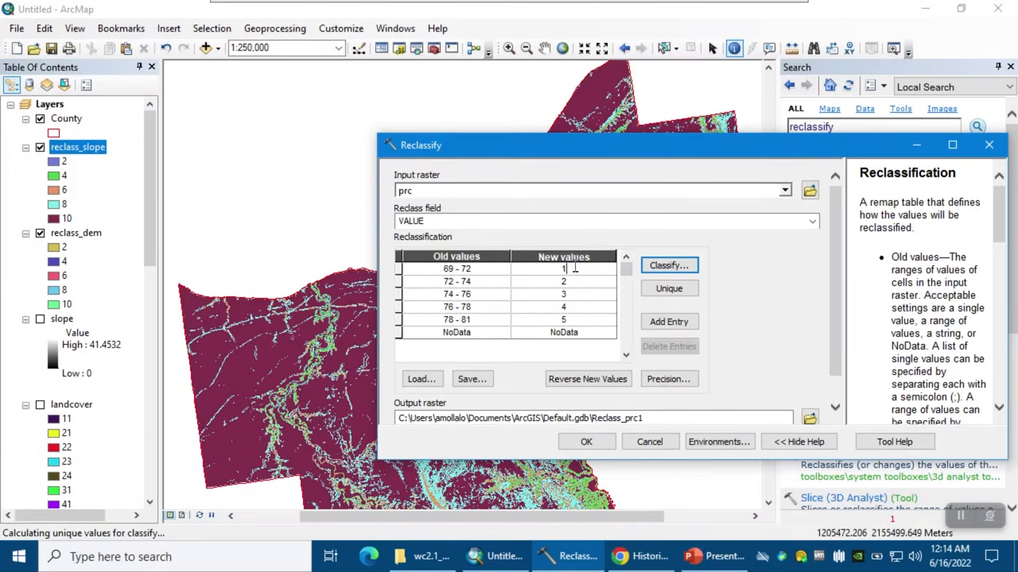
key(BackSpace)
text(2)
click(577, 282)
text(4)
click(579, 296)
text(6)
text(8)
click(579, 321)
text(10)
- Save the output raster as reclass_prc in H:\GIS\Flood_mapping, change missing values to NoData and run Reclassify
scroll(826, 307, down, 1)
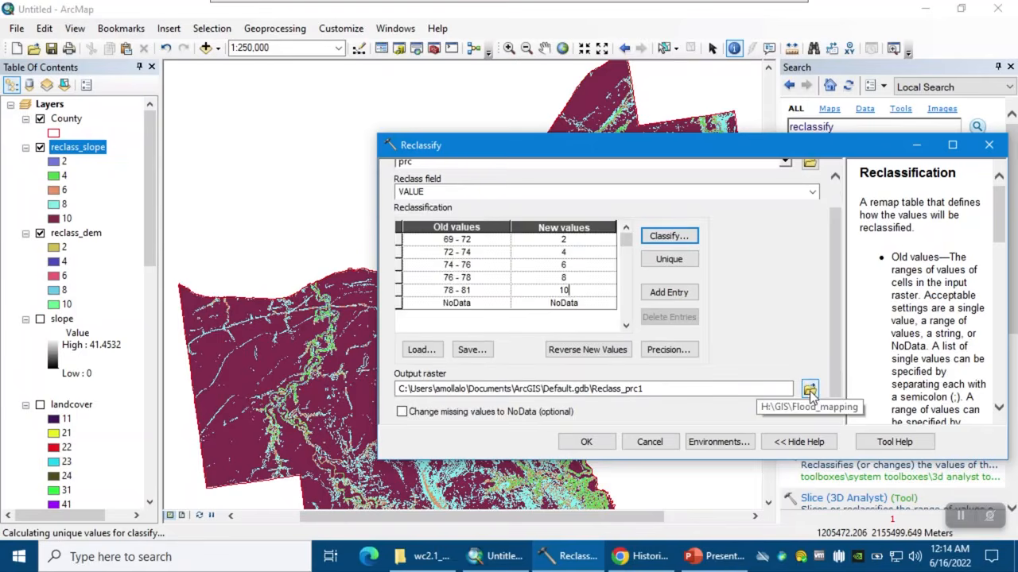
click(809, 391)
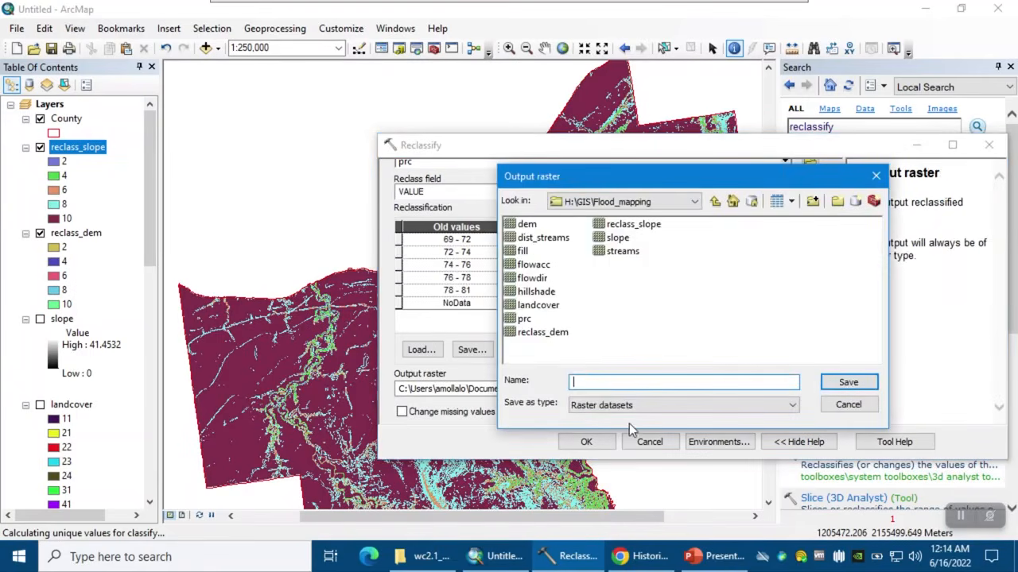
text(reclass_prc)
key(Return)
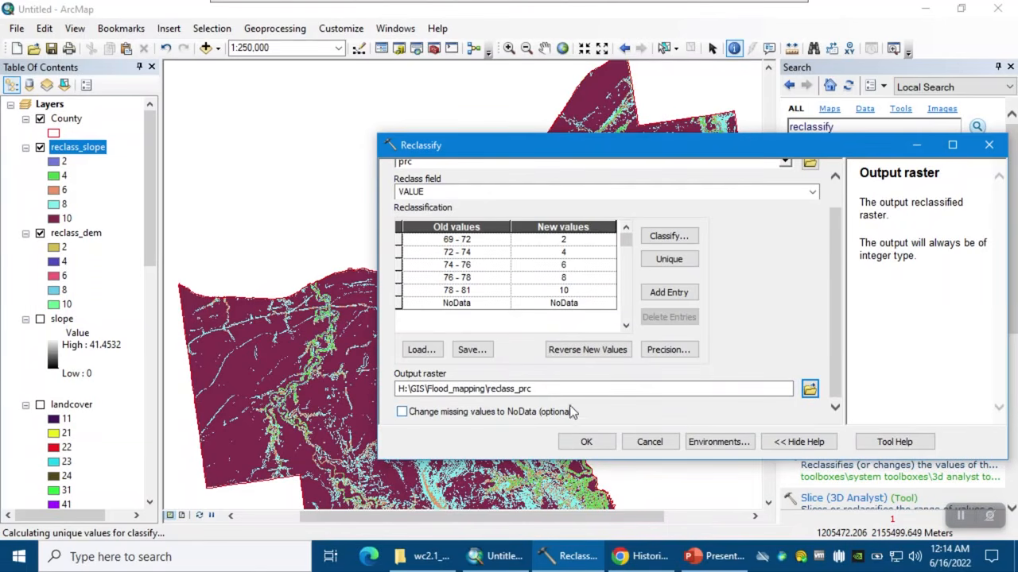
click(525, 413)
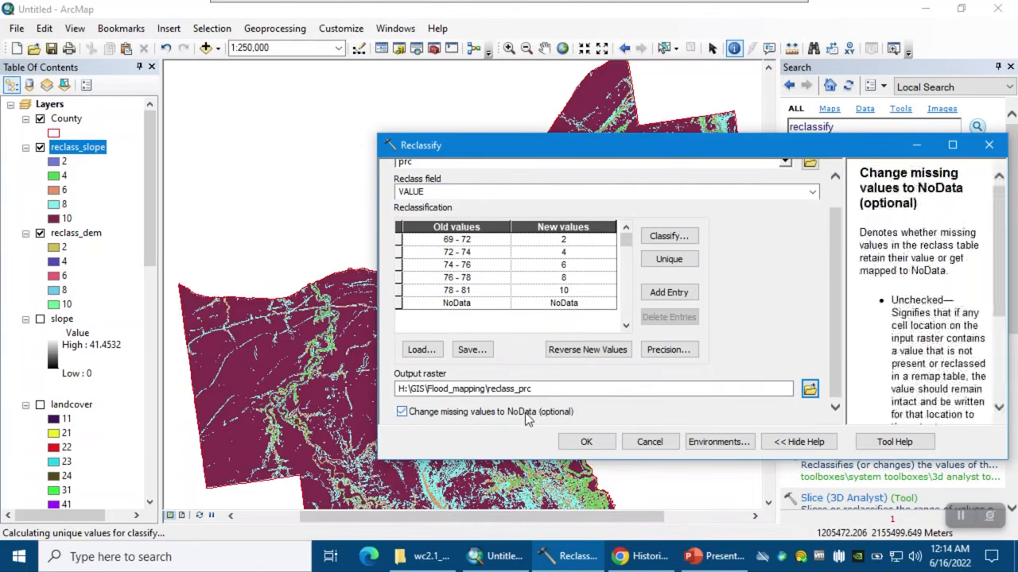
click(586, 442)
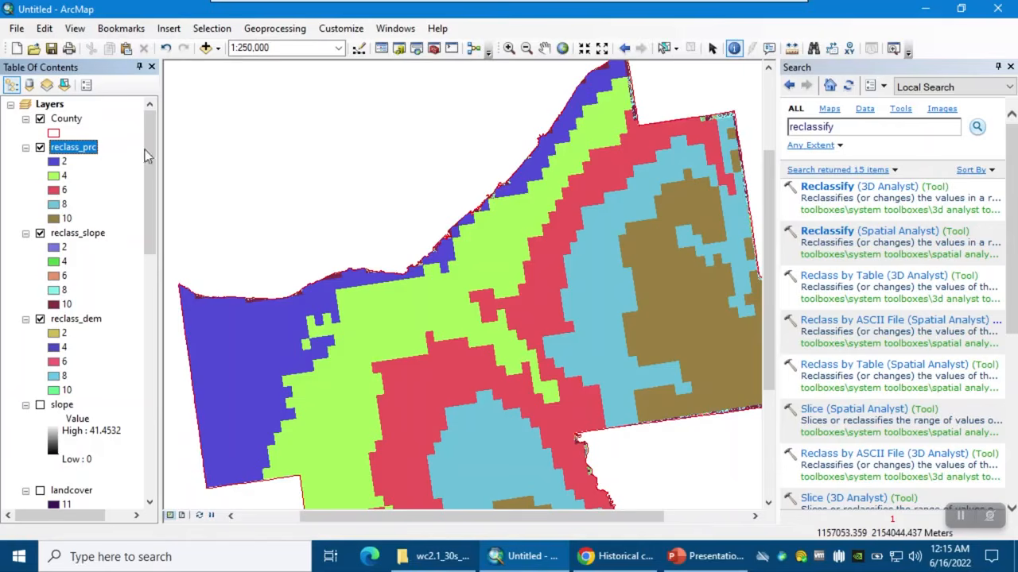
- Turn off all layers, then show only the landcover layer
click(48, 106)
right_click(48, 107)
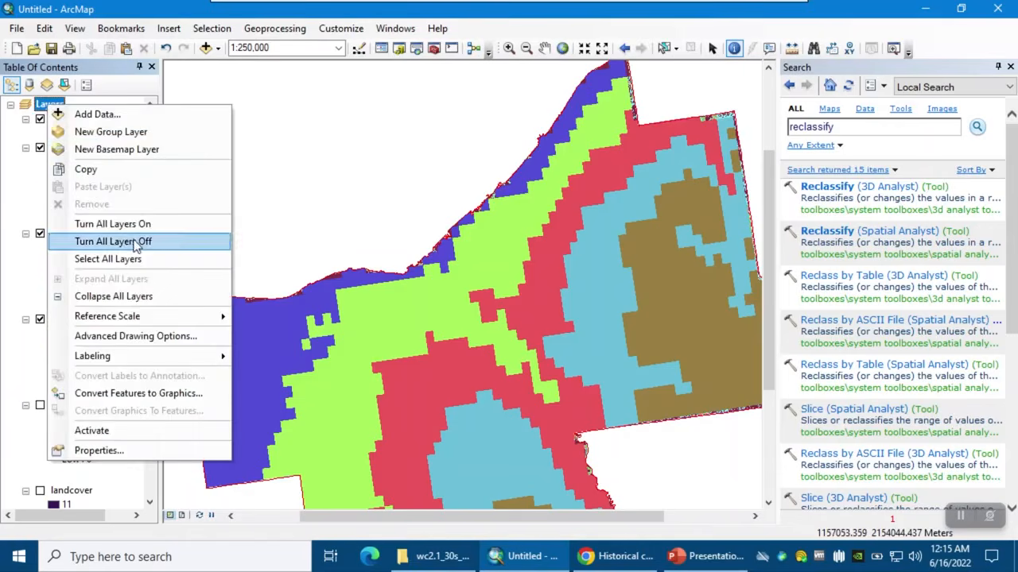
click(131, 240)
drag(159, 285, 178, 359)
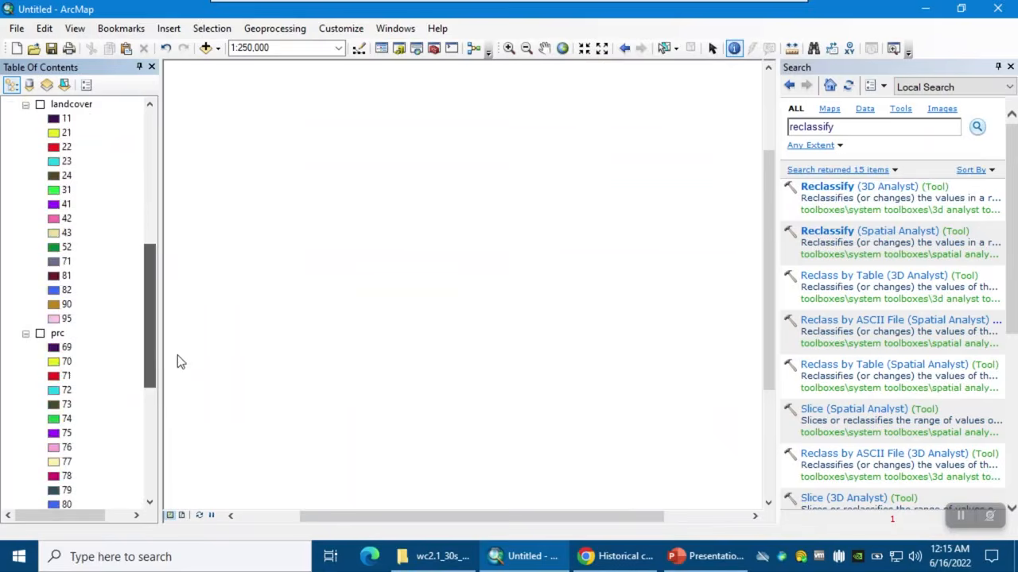
click(39, 104)
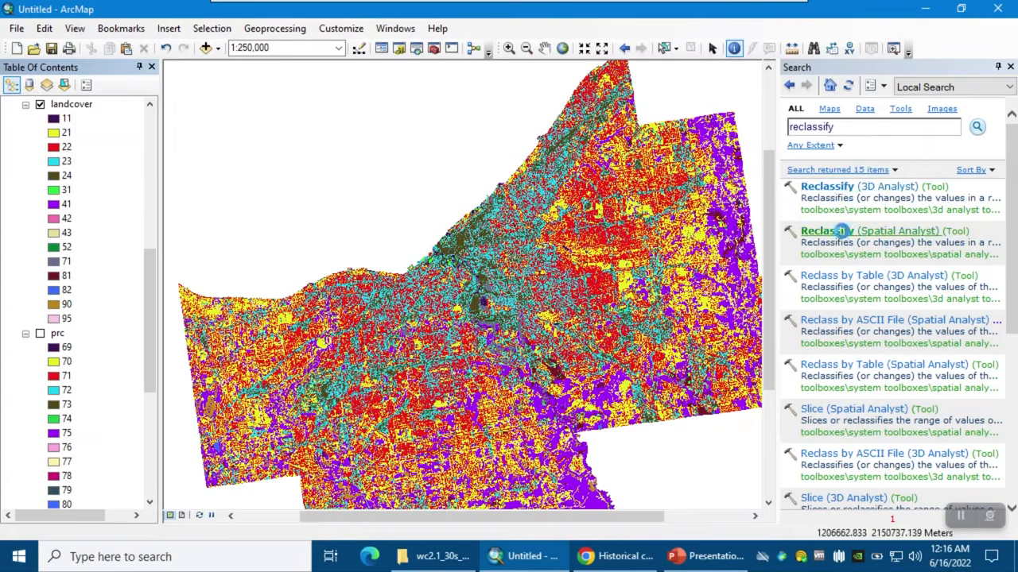
- Start a Spatial Analyst Reclassify on the landcover raster and list its classes by unique values
click(844, 238)
click(783, 192)
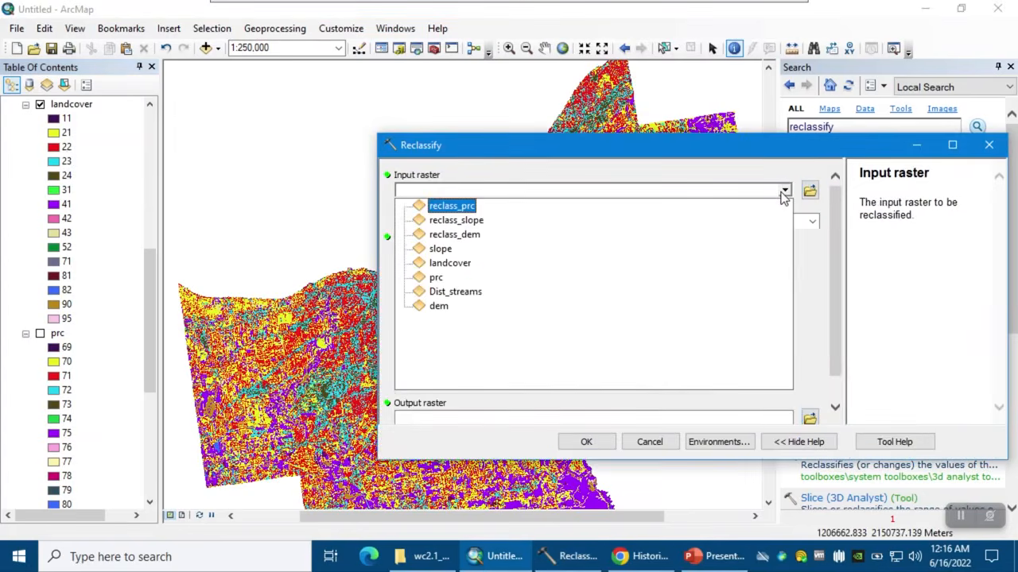
click(461, 264)
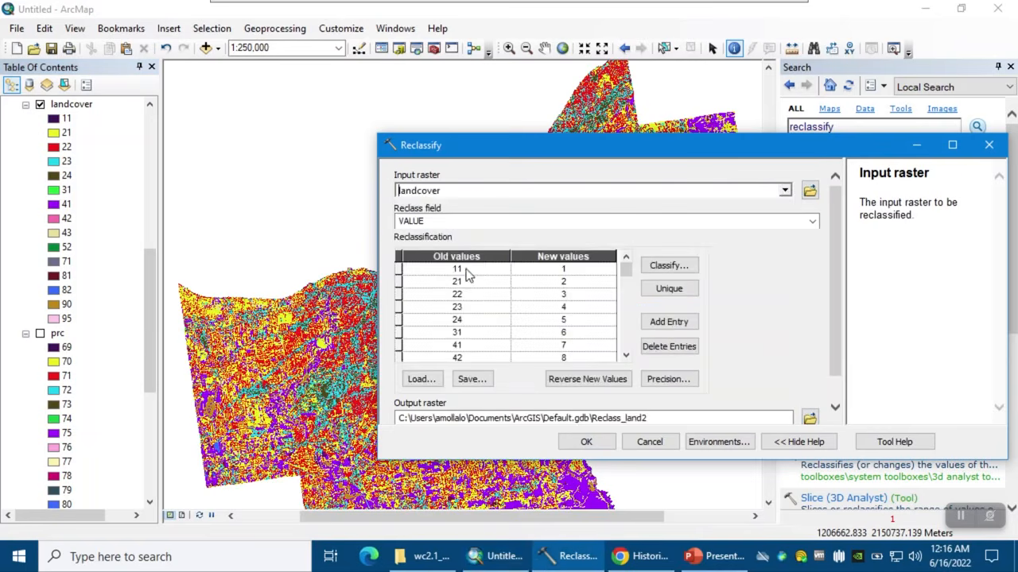
click(667, 291)
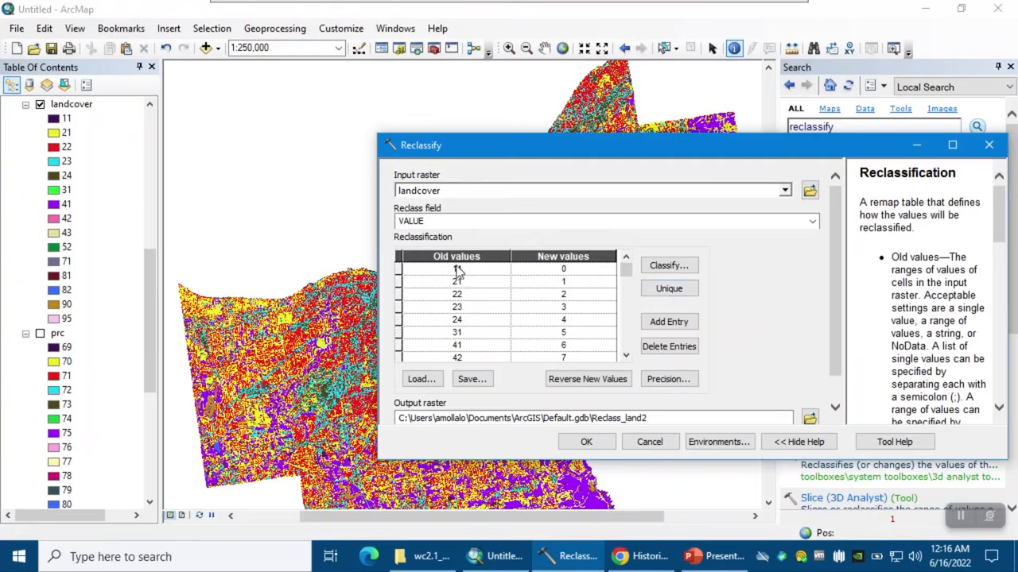
- Assign the new value 10 to landcover class 11 and the new value 2 to classes 21, 22, 23 and 24
click(577, 271)
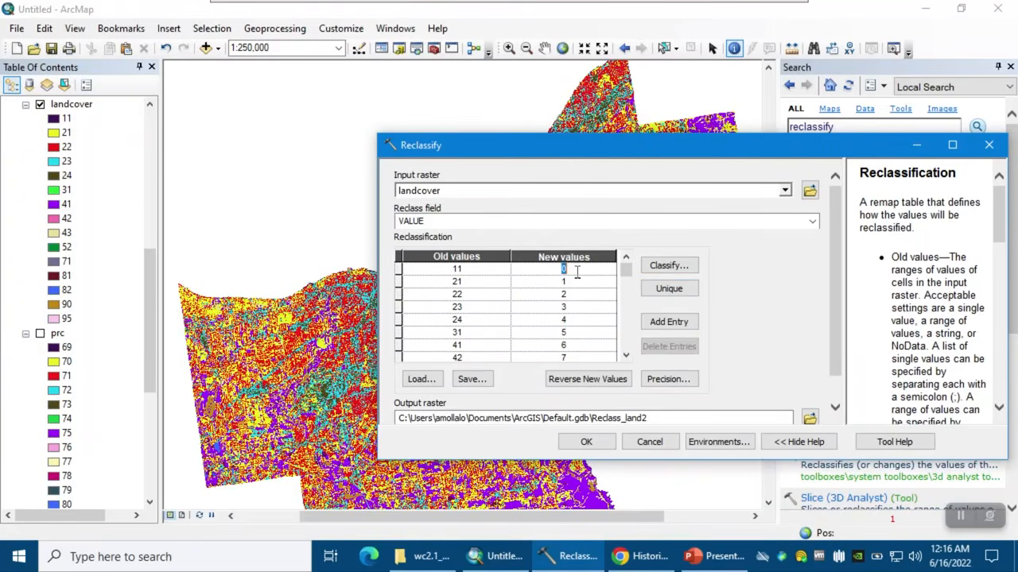
text(10)
click(580, 280)
text(2)
click(566, 294)
text(2)
double_click(564, 293)
text(2)
double_click(583, 308)
text(2)
double_click(578, 319)
text(2)
- Assign the new value 4 to landcover classes 31, 41, 42, 43 and 52
click(626, 355)
click(626, 355)
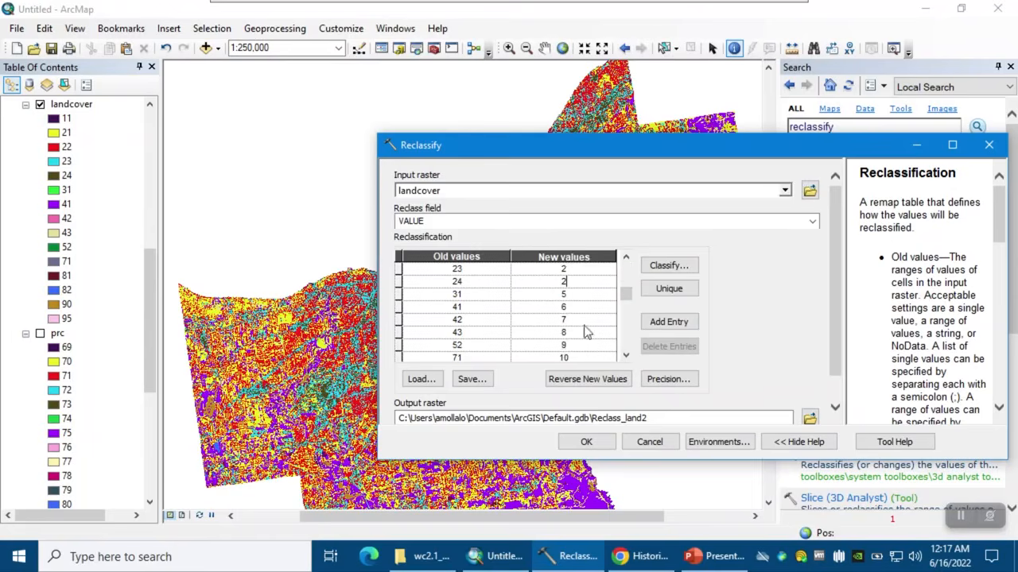
double_click(567, 295)
text(4)
click(579, 308)
double_click(579, 308)
text(4)
double_click(561, 320)
text(4)
double_click(566, 332)
text(4)
click(589, 345)
key(BackSpace)
text(4)
key(Return)
- Assign the new value 4 to landcover class 71 and the new value 6 to classes 81 and 82
key(Down)
key(Down)
key(Down)
key(Down)
key(Down)
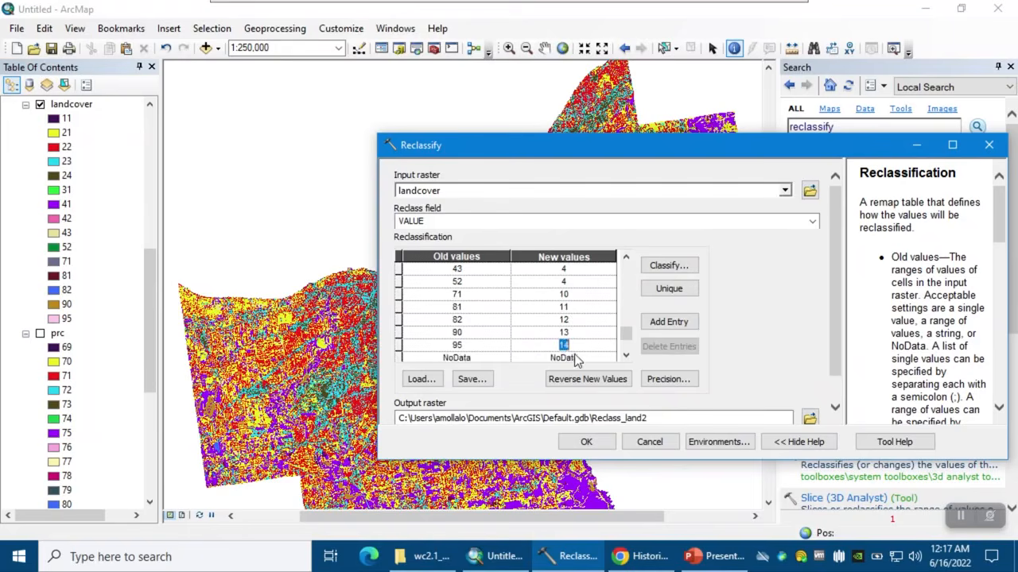
click(576, 295)
drag(575, 294, 541, 293)
text(4)
click(550, 307)
text(6)
click(530, 319)
text(6)
- Assign the new value 8 to landcover classes 90 and 95
click(576, 334)
double_click(577, 334)
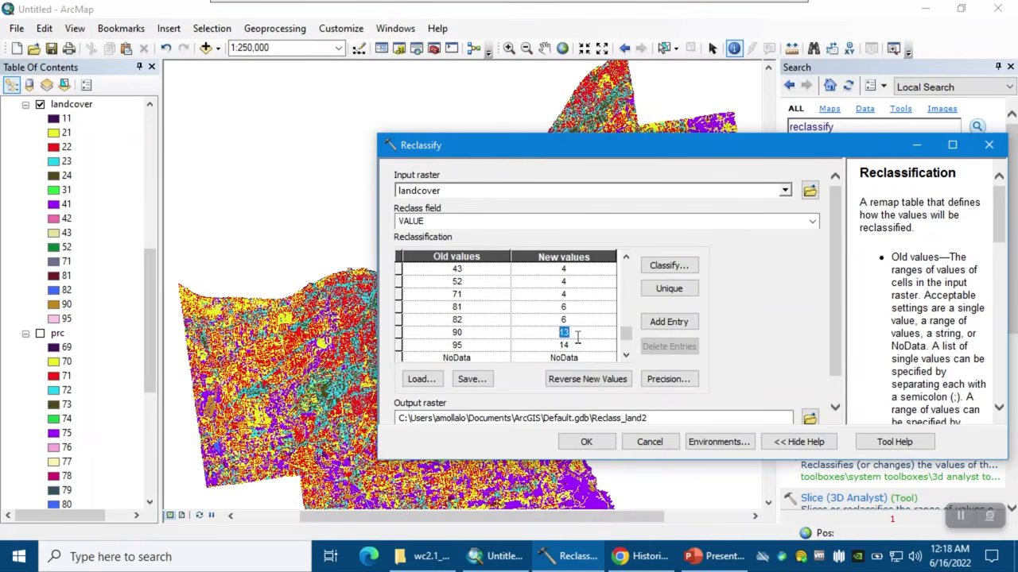
text(8)
double_click(566, 345)
text(8)
- Review the landcover reclassification table from the first class to the NoData row
scroll(835, 363, down, 1)
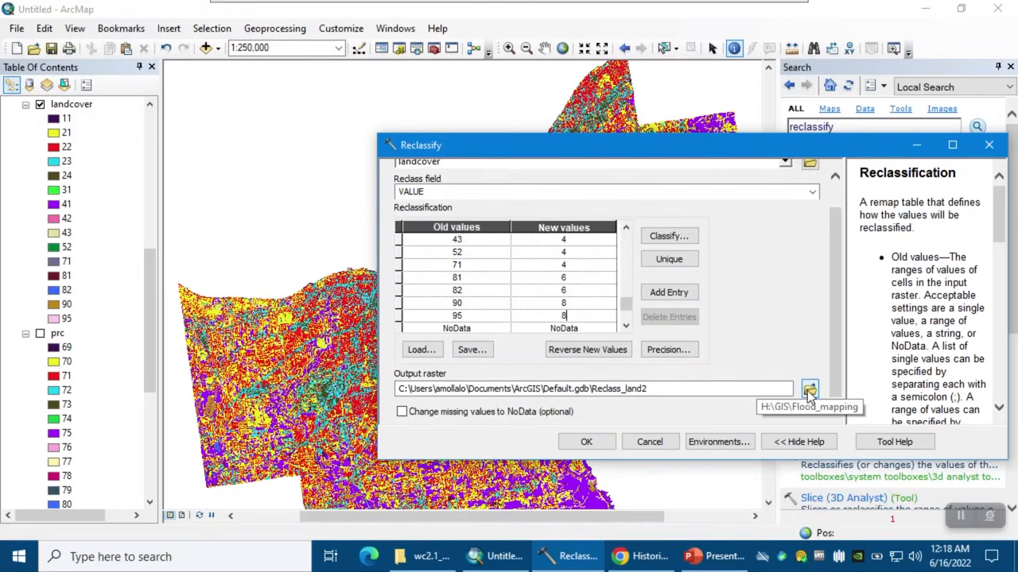
scroll(835, 343, up, 1)
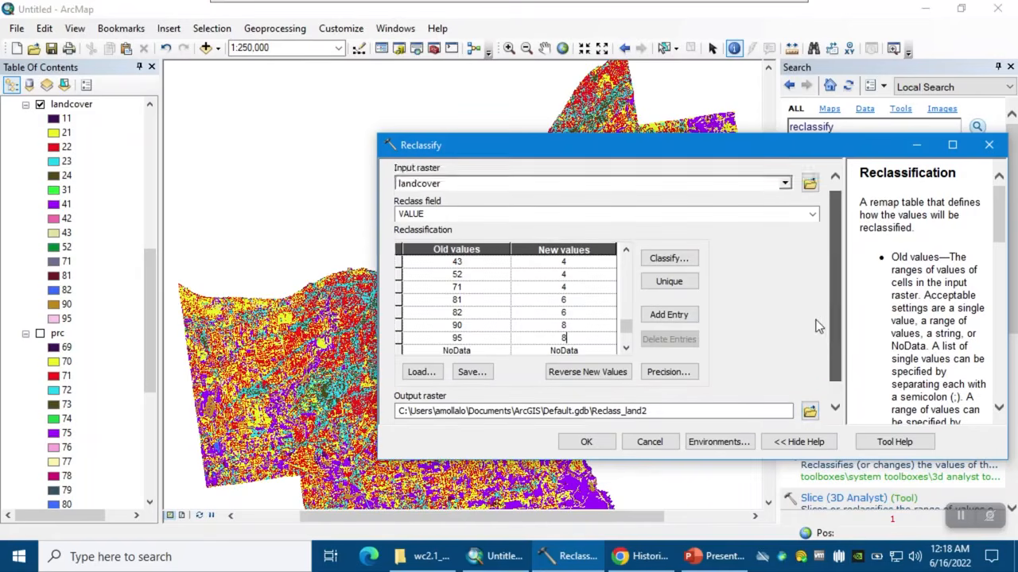
click(629, 318)
click(628, 325)
drag(625, 324, 627, 260)
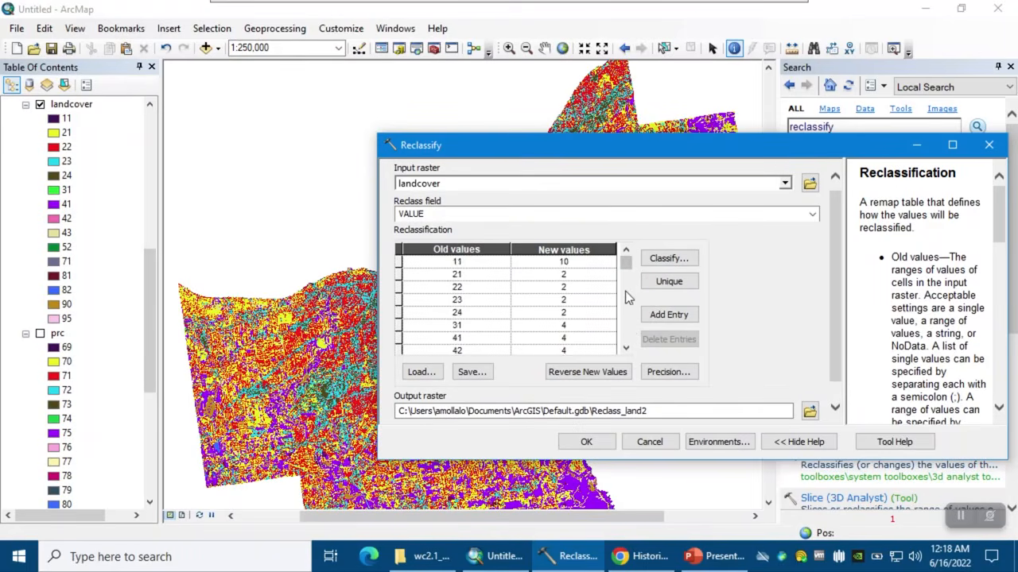
click(626, 350)
click(627, 350)
click(627, 349)
click(627, 351)
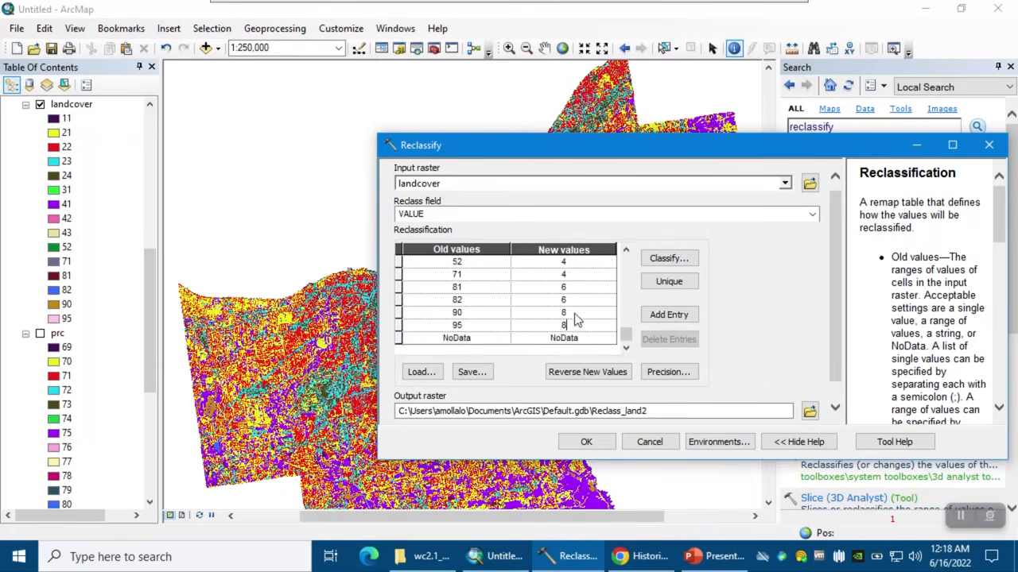
- Save the output raster as reclass_LC in H:\GIS\Flood_mapping, change missing values to NoData and run the landcover reclassification
click(810, 411)
text(rec)
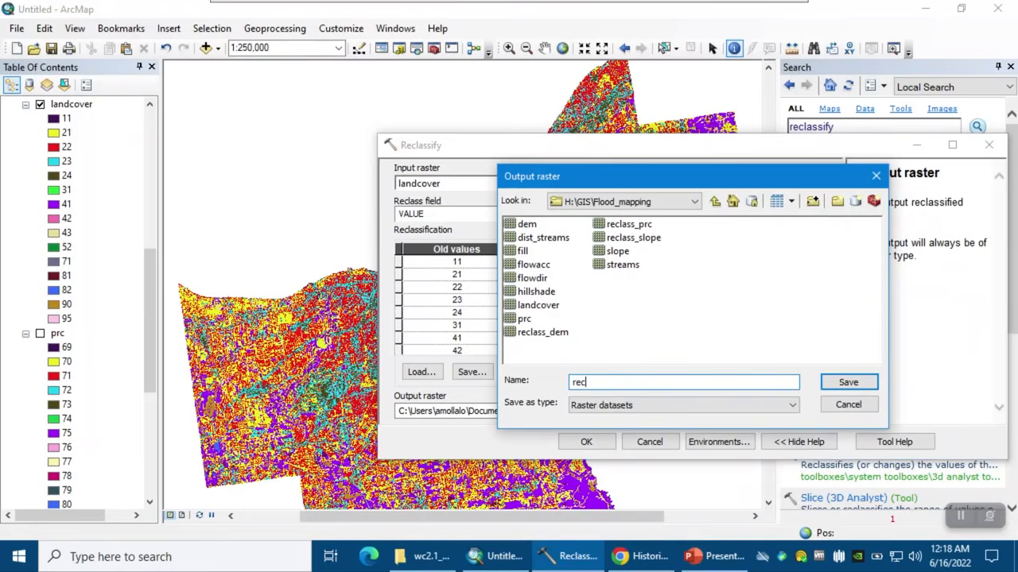
text(lass_LC)
key(Return)
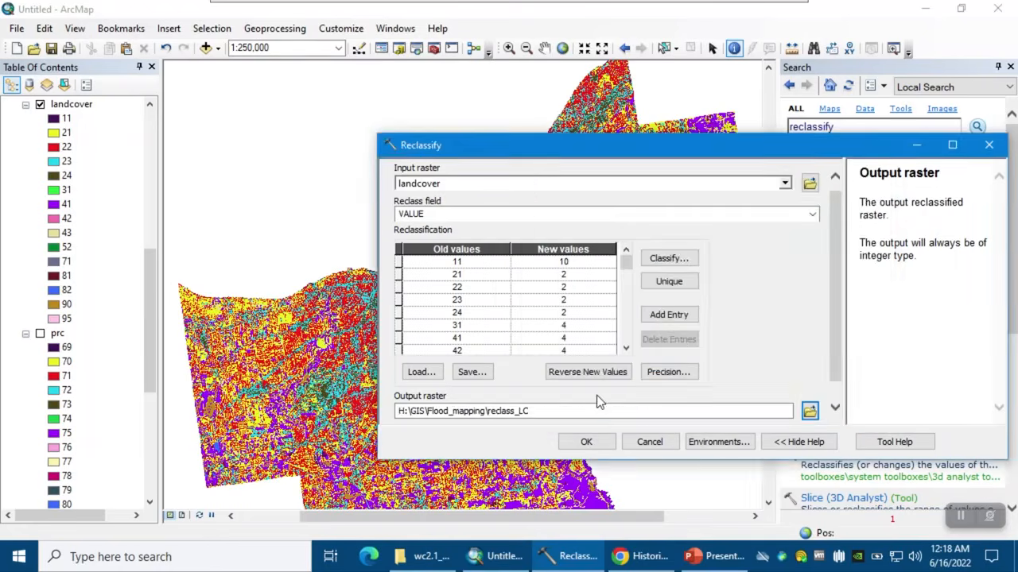
scroll(834, 339, down, 1)
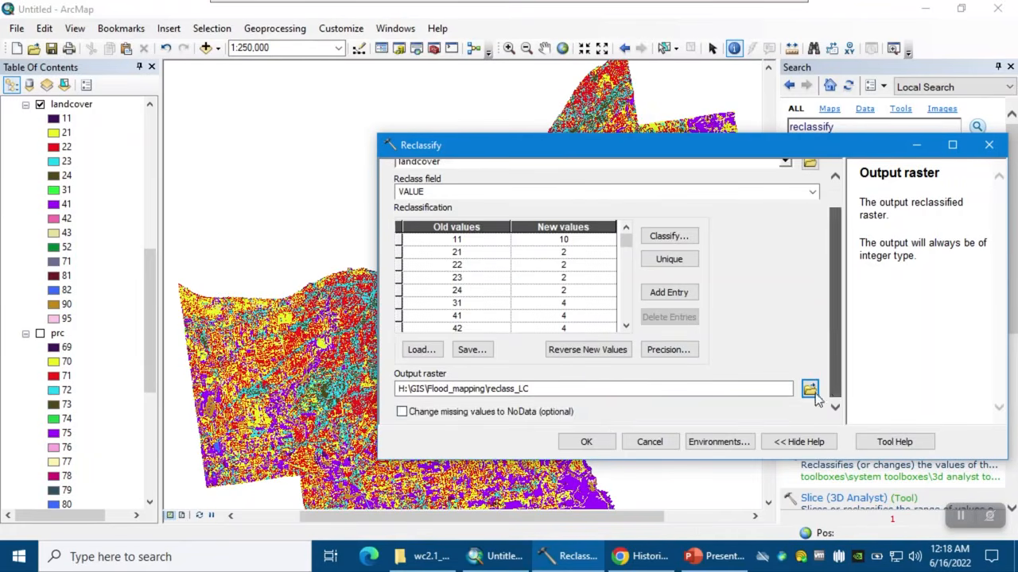
click(465, 415)
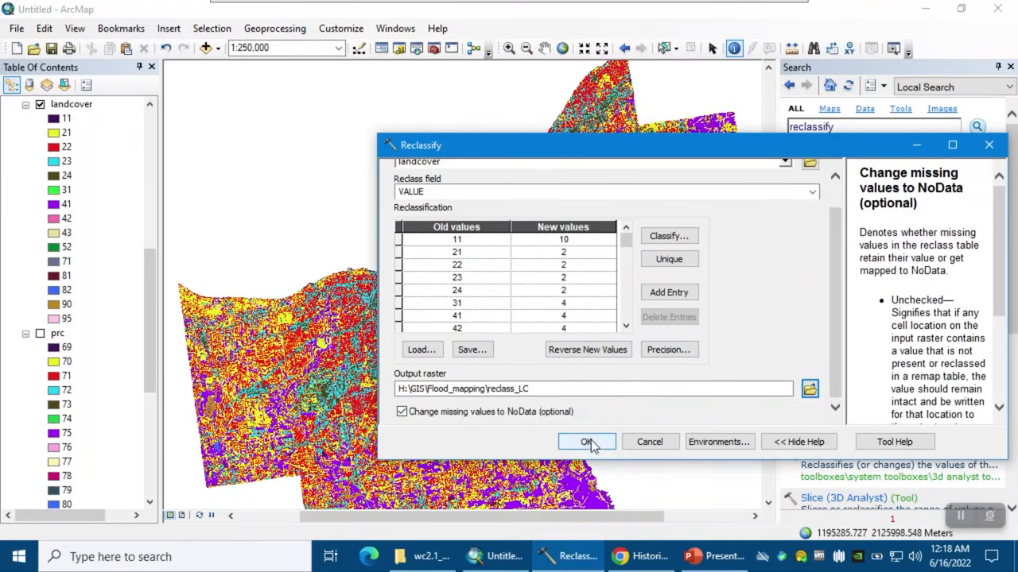
click(588, 442)
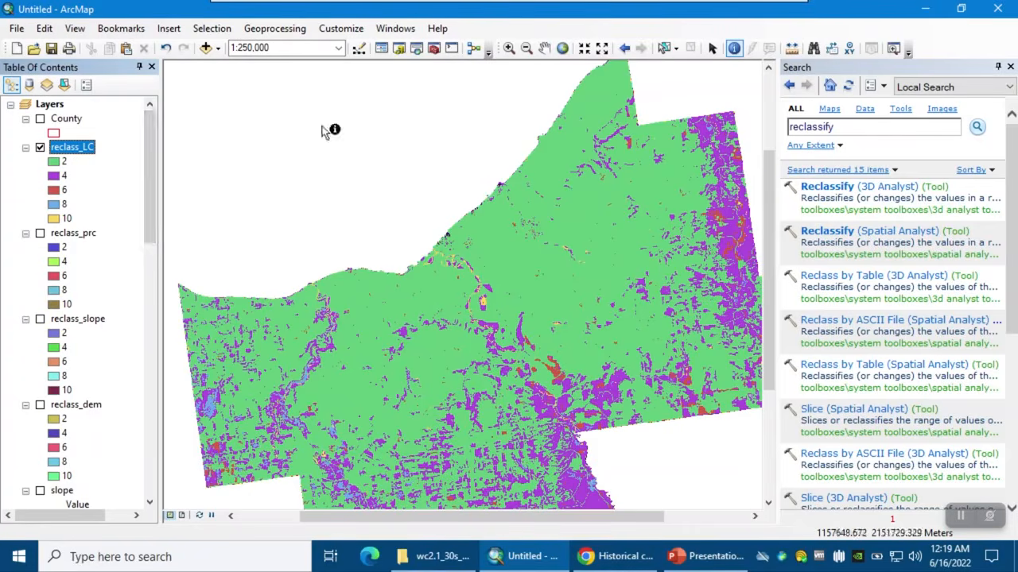
- Start a Spatial Analyst Reclassify on the Dist_streams raster and classify it into 5 classes, keeping the Natural Breaks (Jenks) method
click(826, 231)
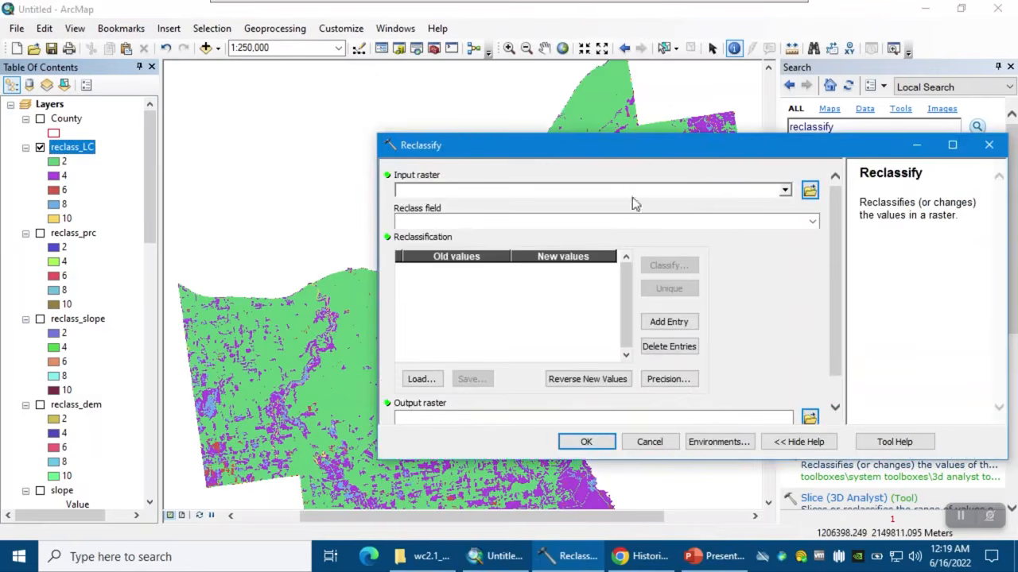
click(785, 193)
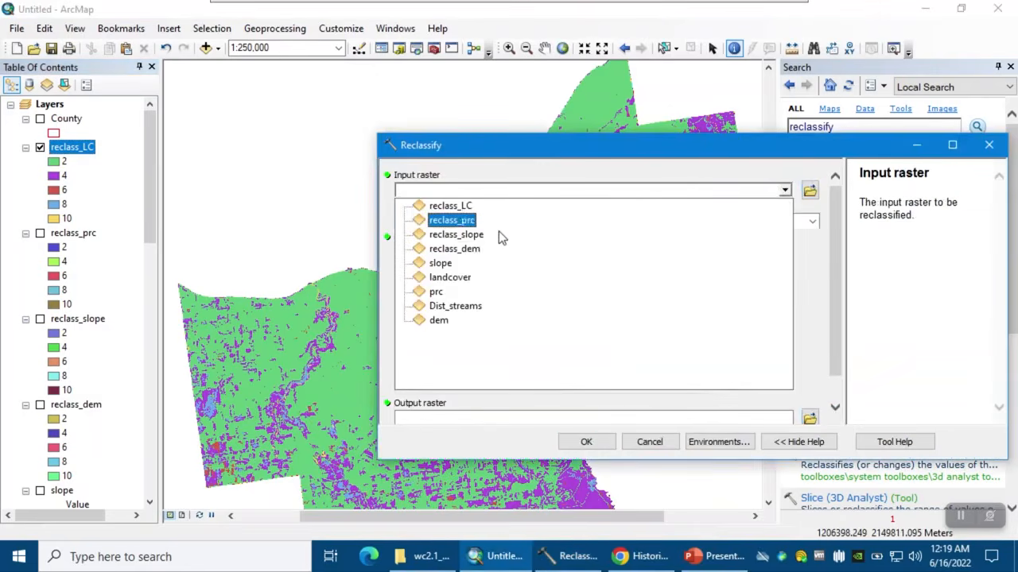
click(476, 309)
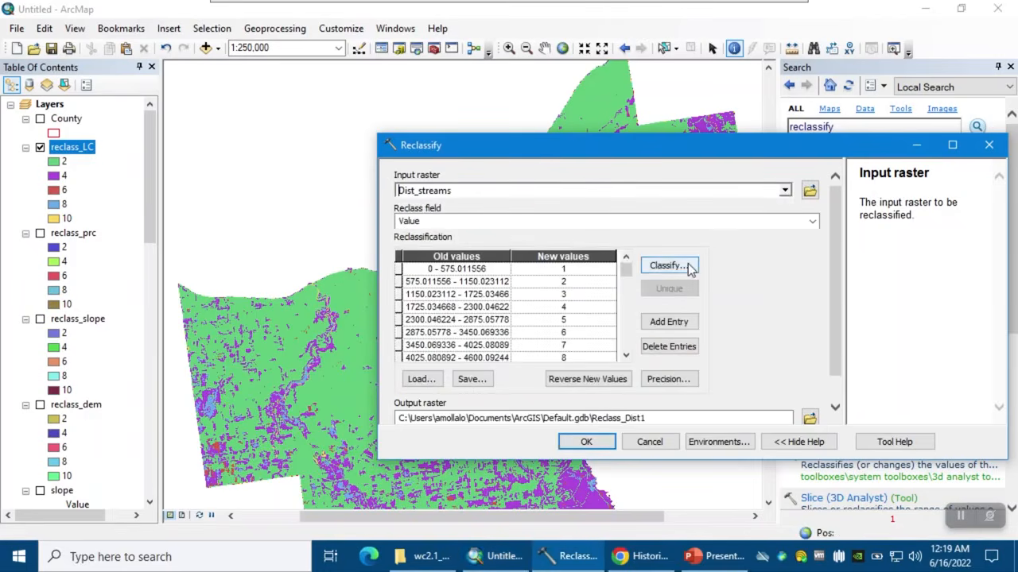
click(666, 265)
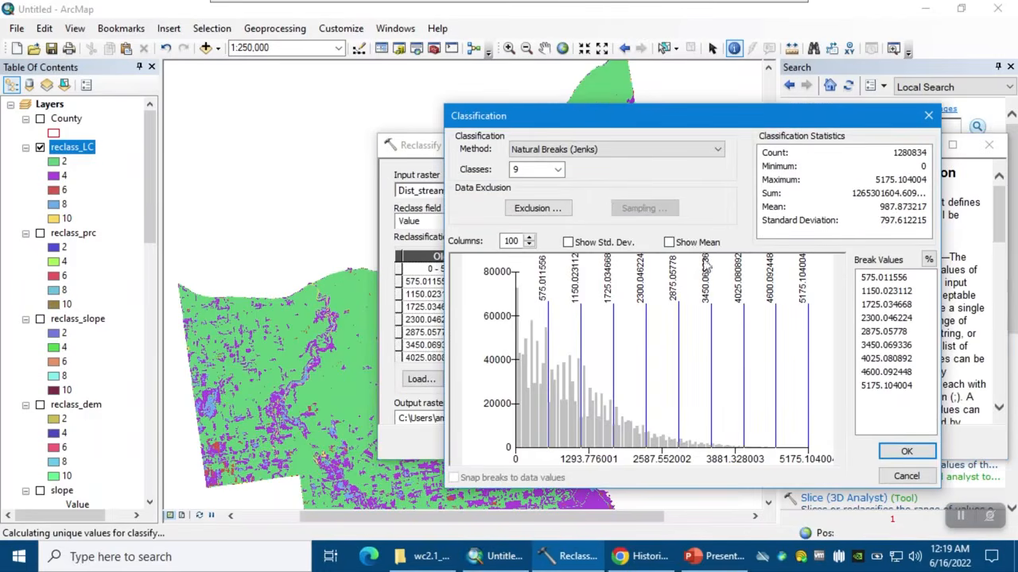
click(558, 170)
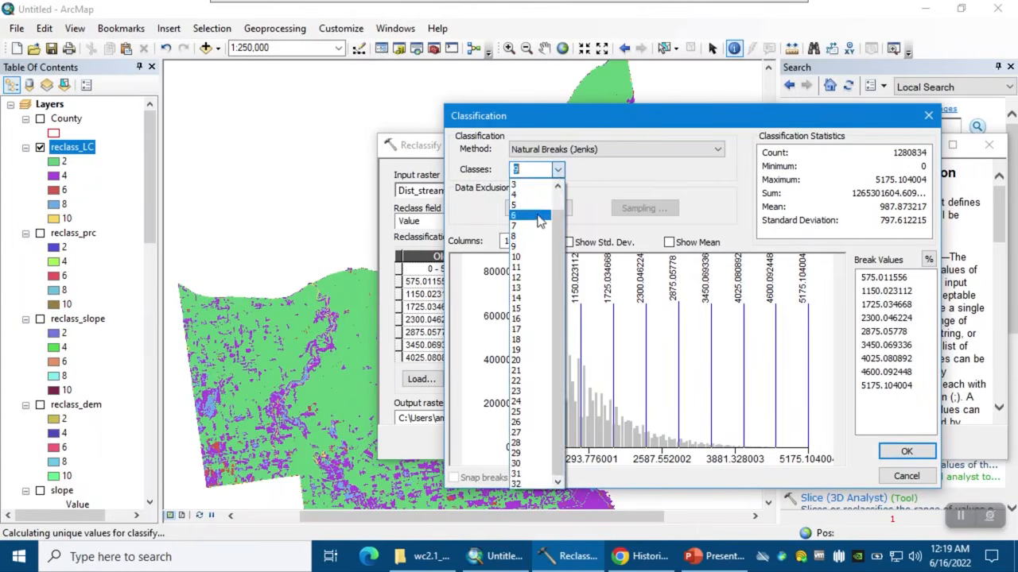
click(536, 206)
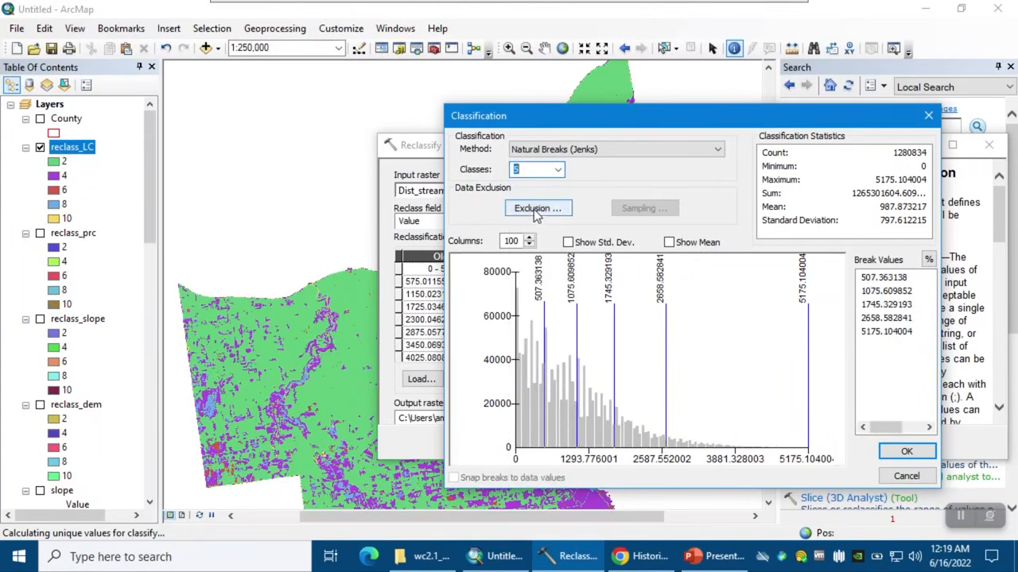
click(902, 455)
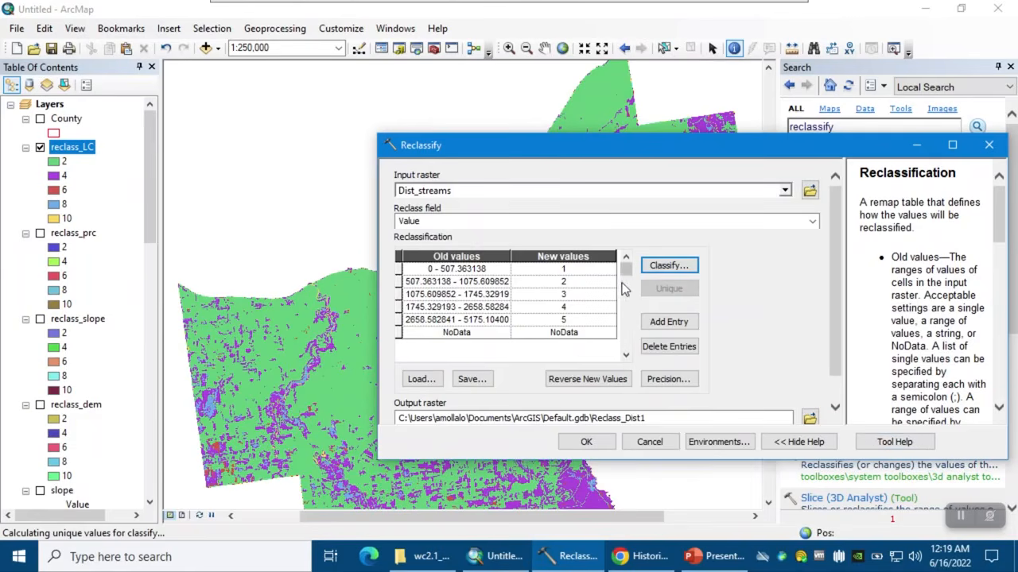
- Assign the new values 10, 8, 6, 4 and 2 to the Dist_streams classes from the shortest to the longest distance
click(606, 269)
text(0)
click(566, 282)
key(BackSpace)
text(8)
click(553, 293)
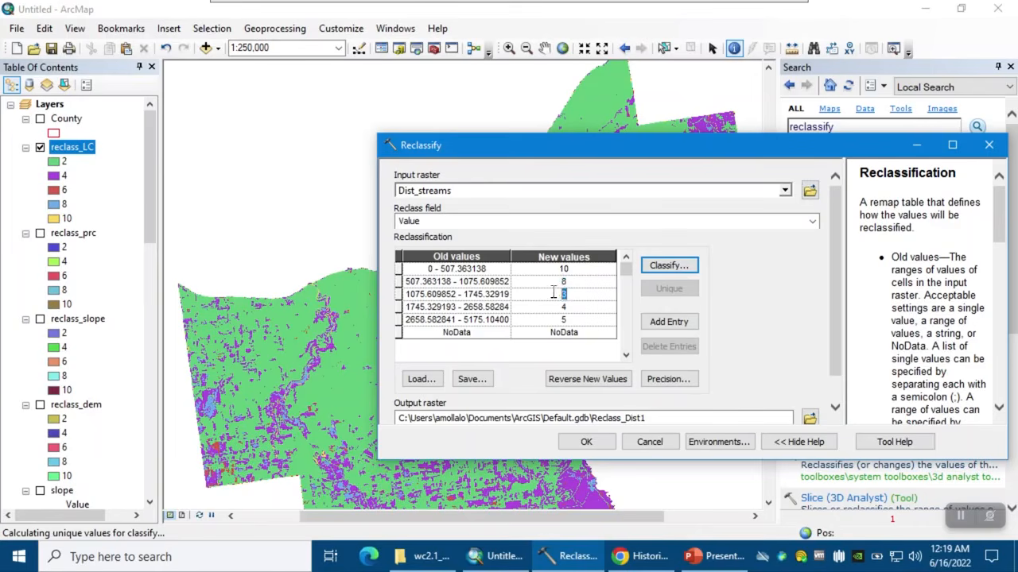
text(6)
click(581, 308)
click(582, 320)
text(2)
- Save the output raster as reclass_str in H:\GIS\Flood_mapping, change missing values to NoData and run the stream distance reclassification
scroll(823, 398, down, 1)
click(811, 390)
text(reclass)
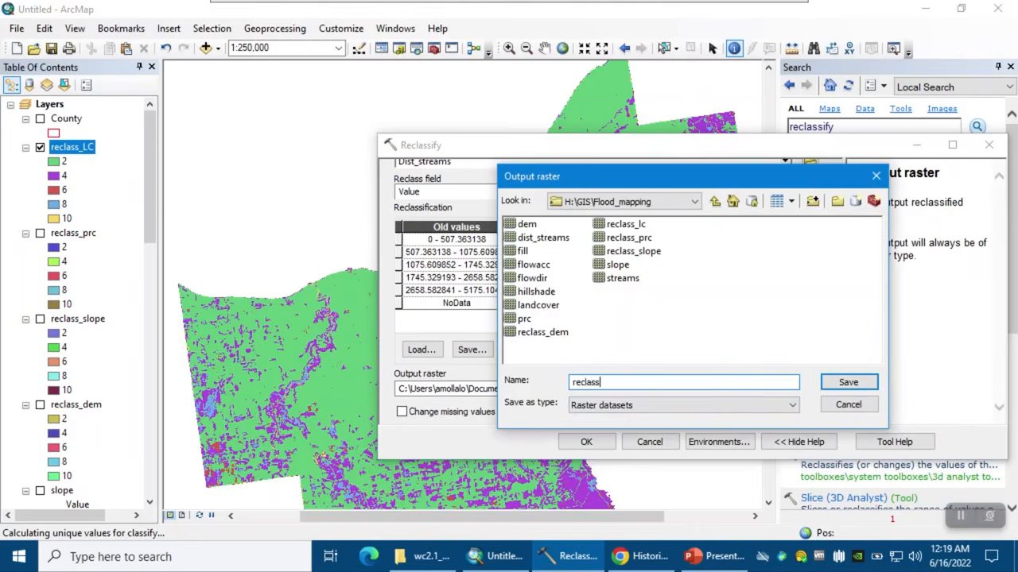
text(_str)
key(Return)
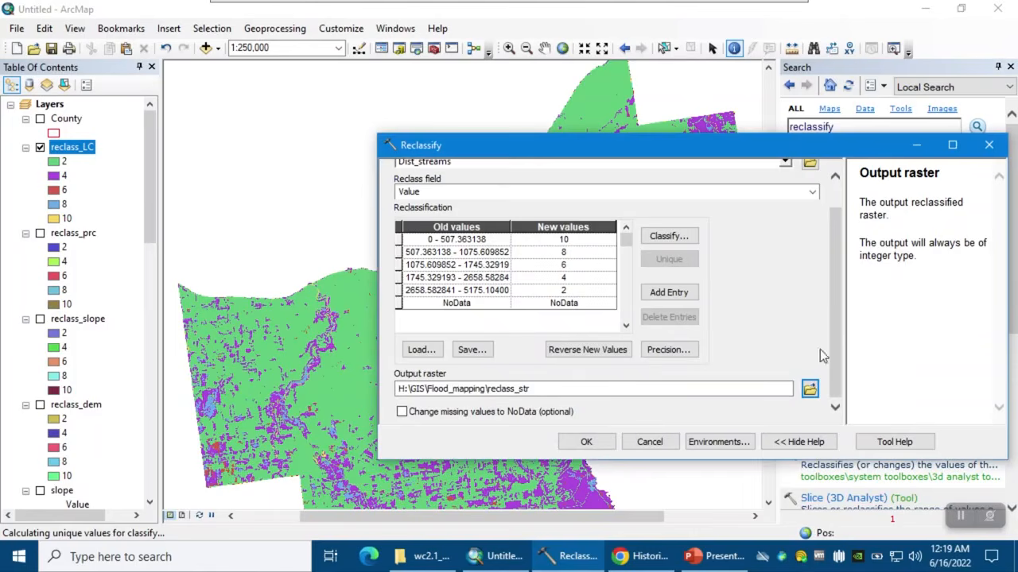
click(525, 411)
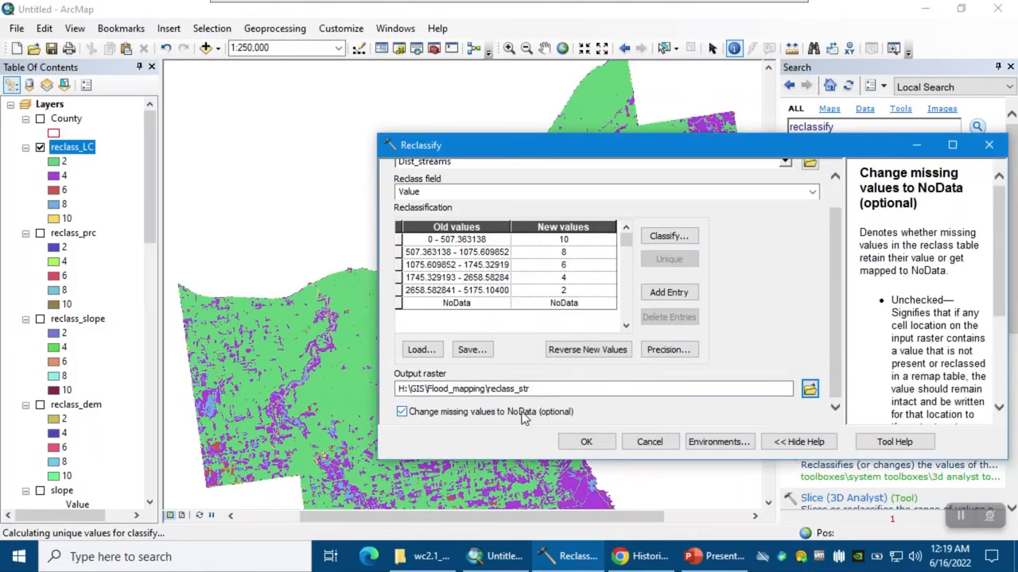
click(586, 442)
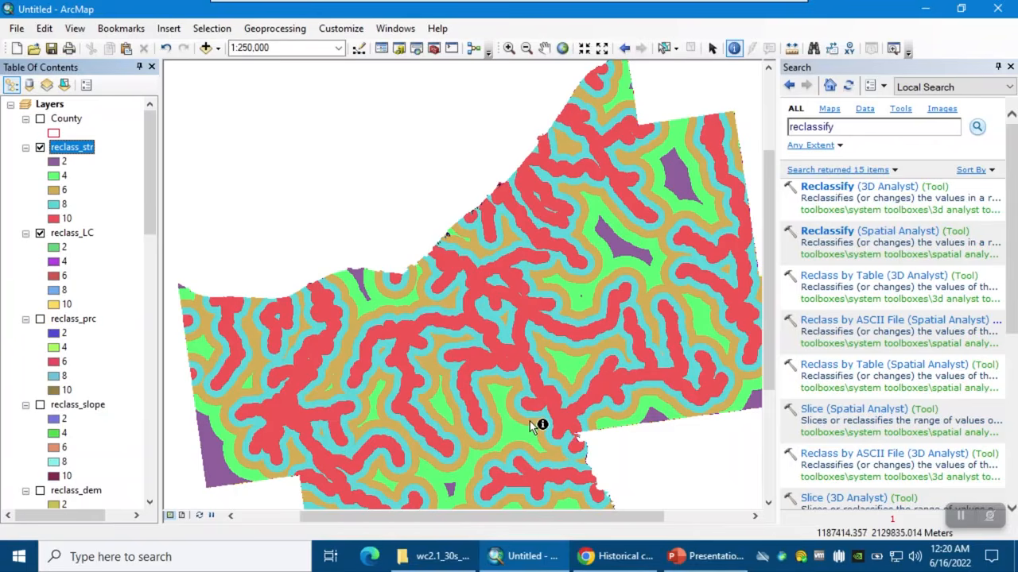
- Consult the factor weights in the PowerPoint presentation, return to ArcMap and search for and open the Weighted Sum (Spatial Analyst) tool
click(694, 558)
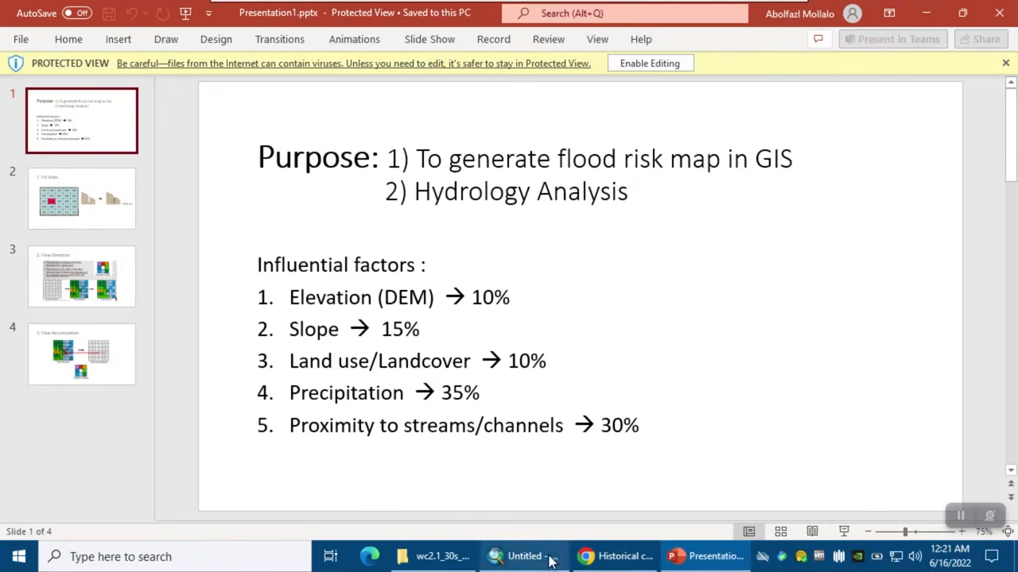
key(alt+Tab)
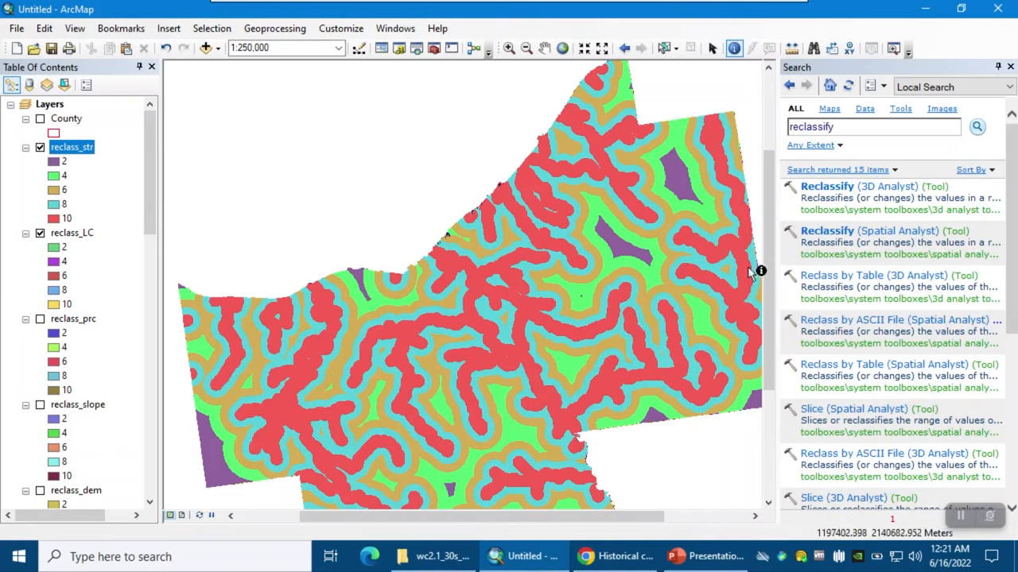
click(847, 129)
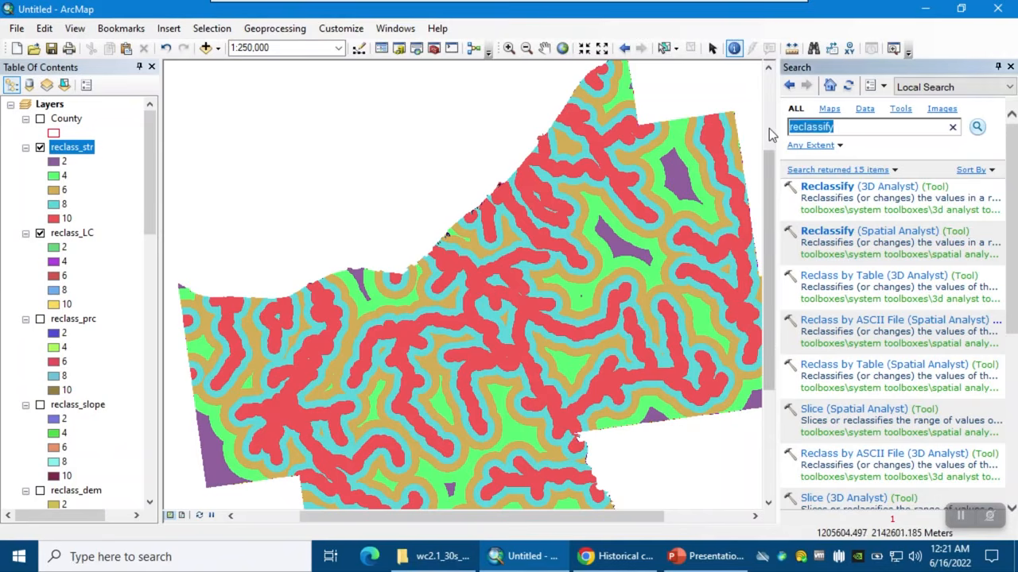
text(Weighted sum)
key(Return)
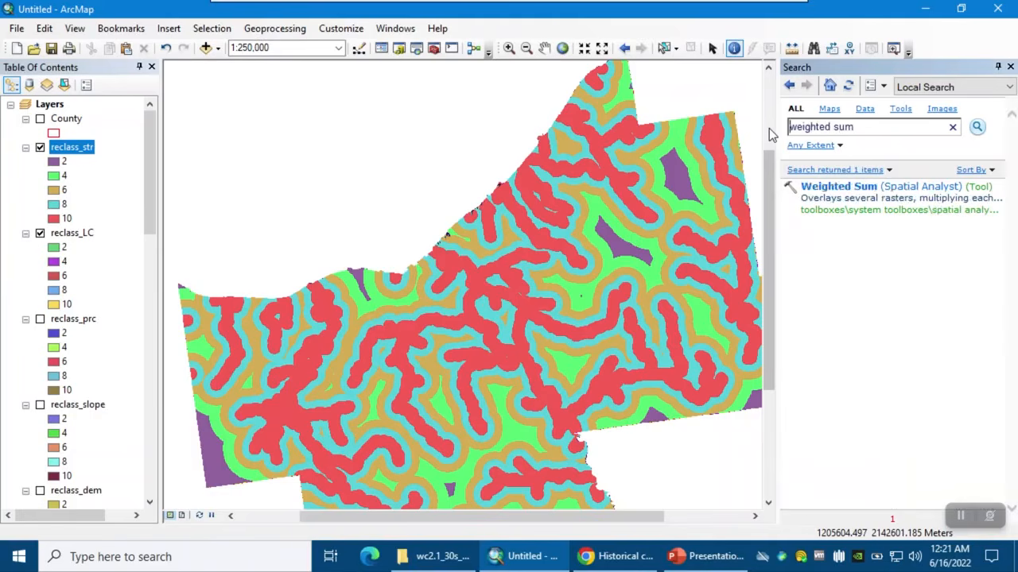
double_click(834, 195)
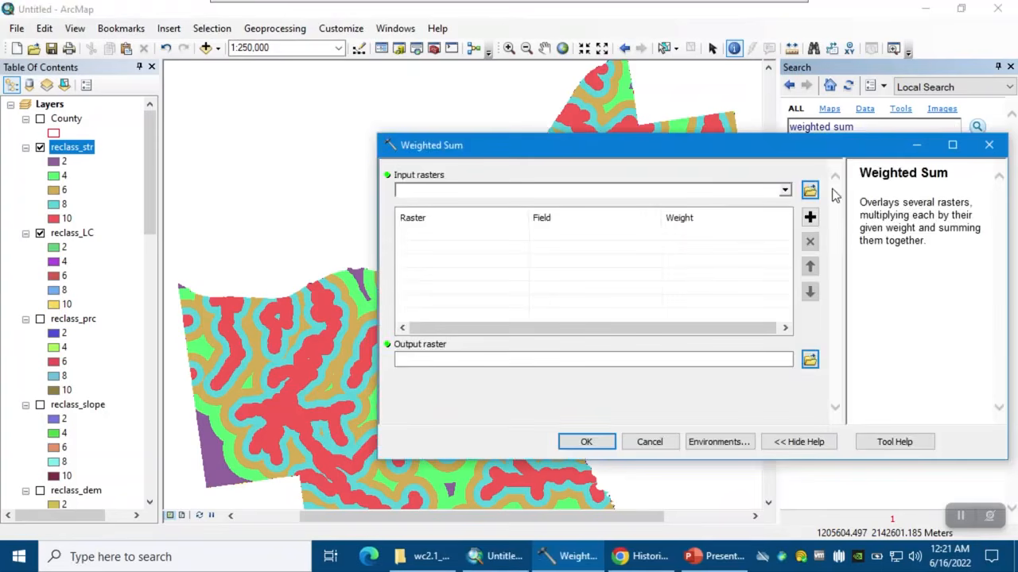
- Add reclass_prc, reclass_str, reclass_slope, reclass_dem and reclass_LC as the input rasters of the Weighted Sum
click(785, 191)
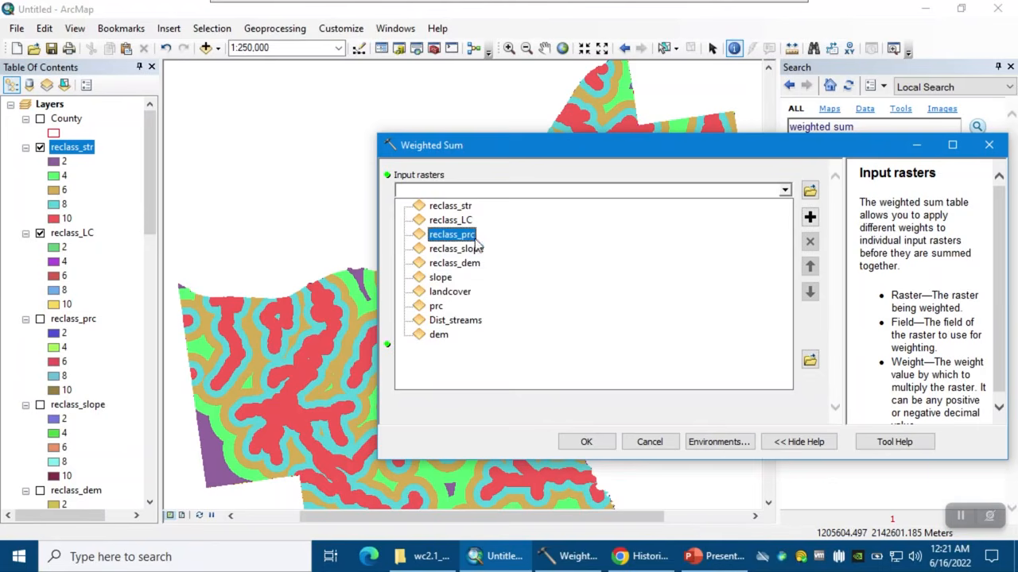
click(459, 235)
click(784, 191)
click(469, 221)
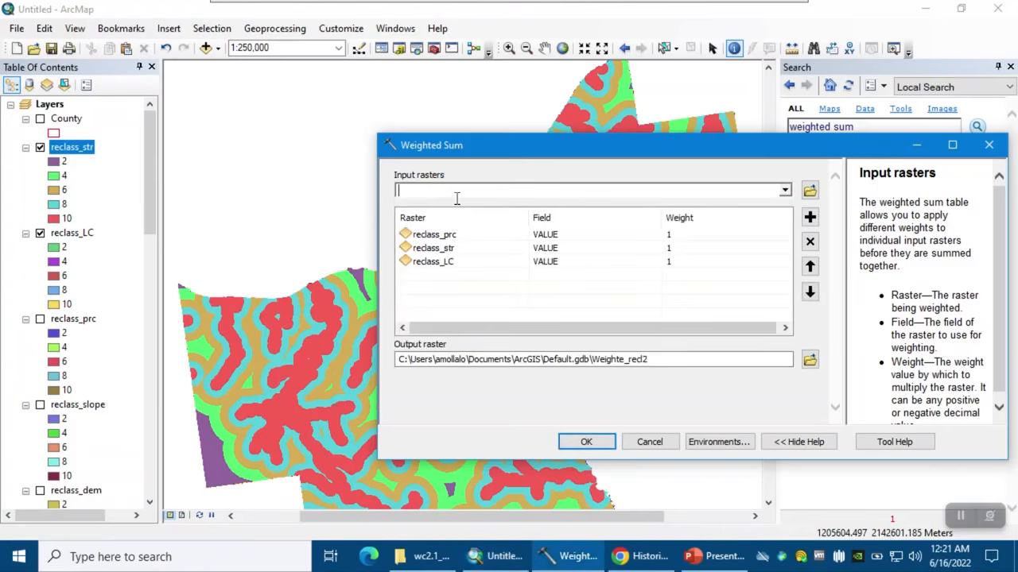
click(474, 266)
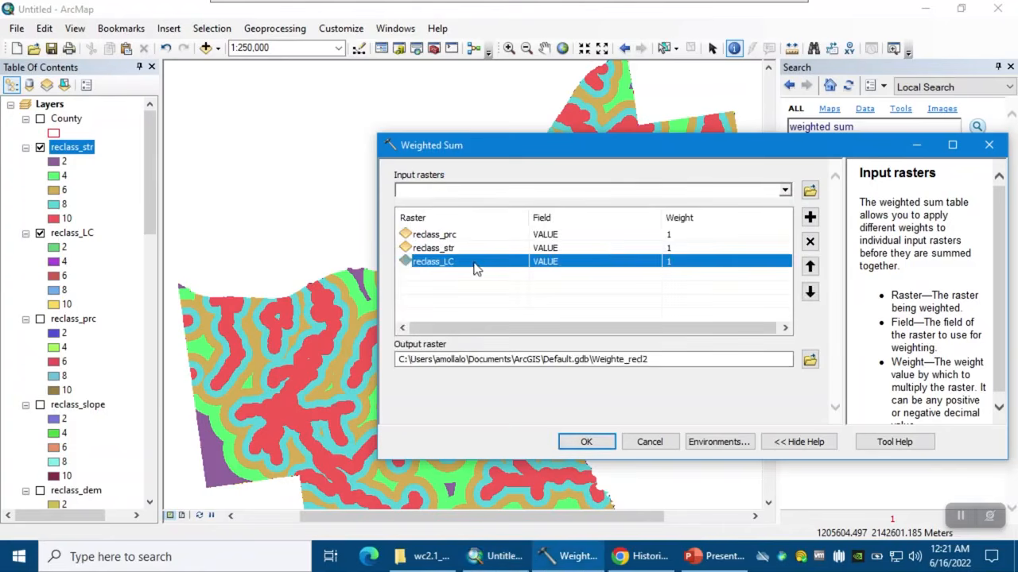
click(809, 241)
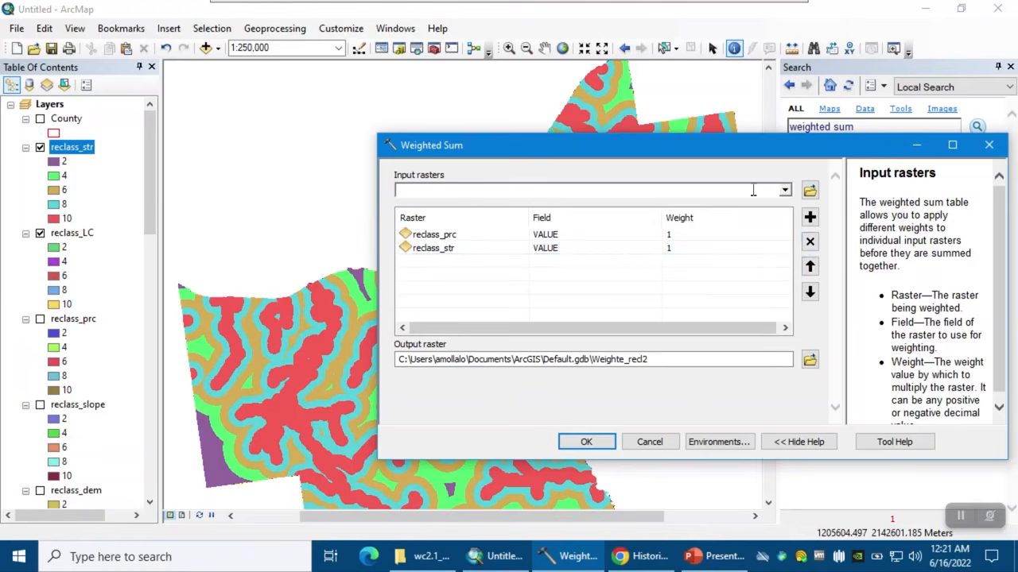
click(784, 191)
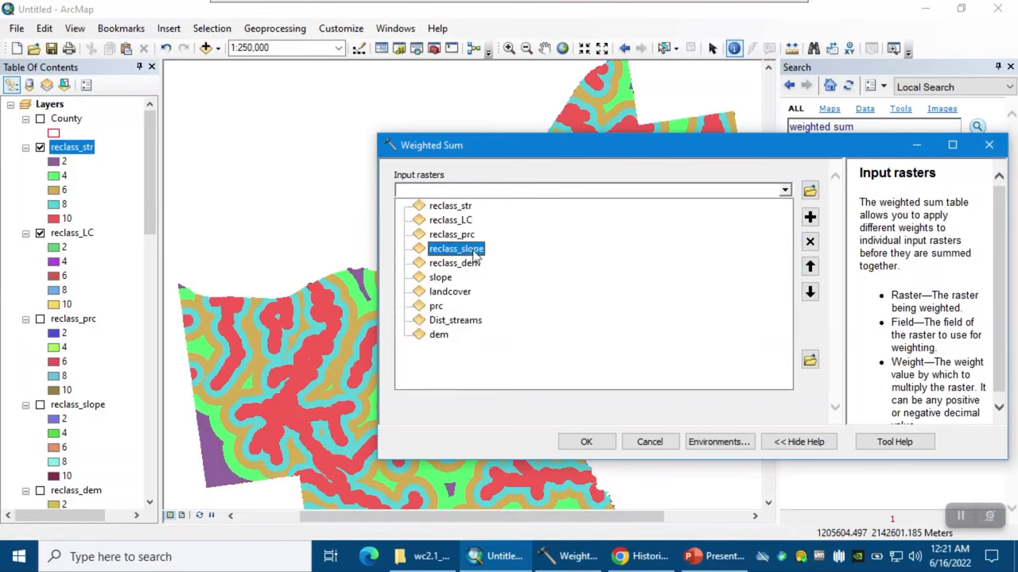
click(482, 249)
click(784, 190)
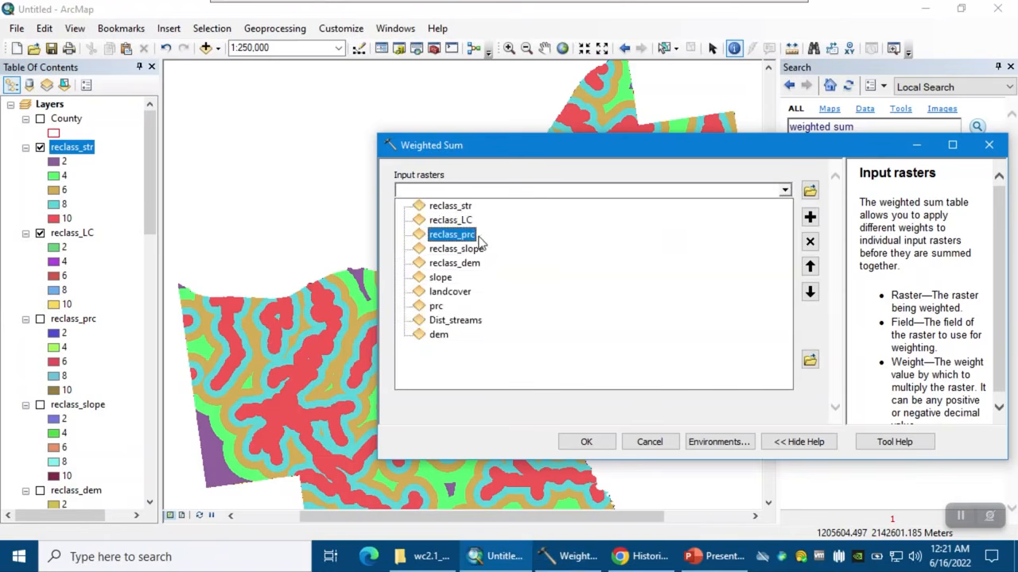
click(469, 263)
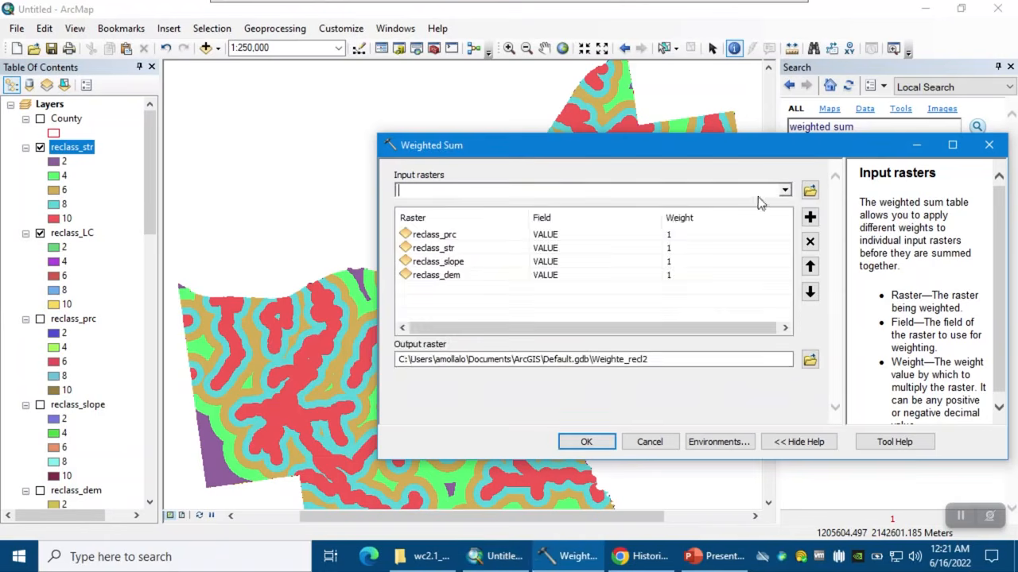
click(785, 191)
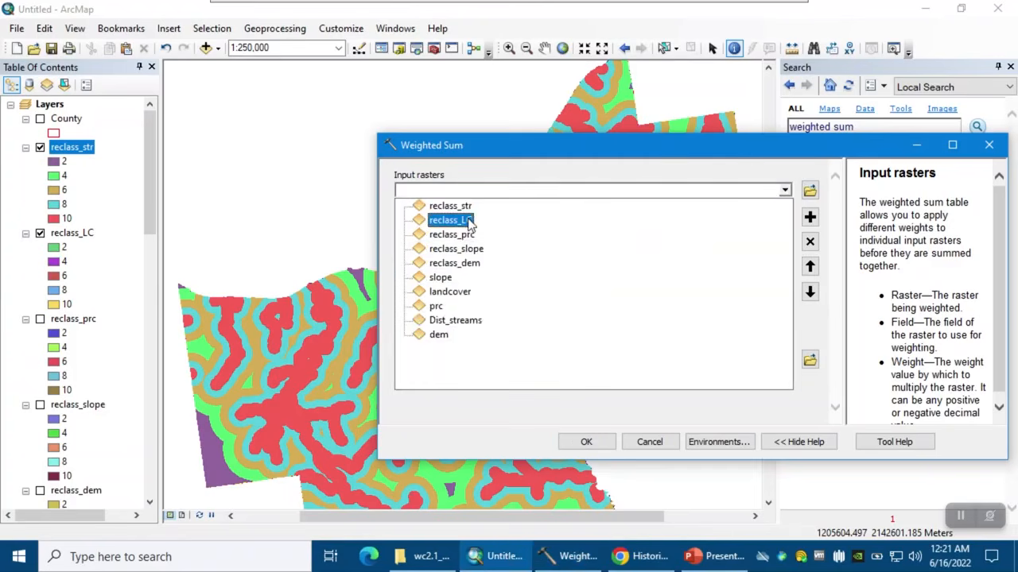
click(469, 220)
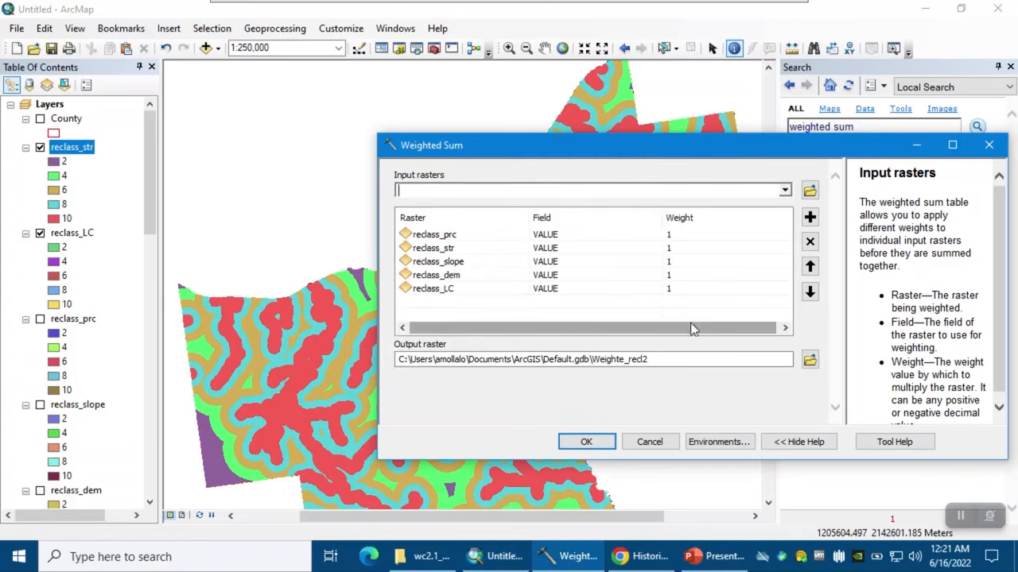
- Consult the factor percentages in PowerPoint, return to ArcMap and weight reclass_prc 0.35, reclass_str 0.3, reclass_slope 0.15, reclass_dem 0.1 and reclass_LC 0.1
click(718, 556)
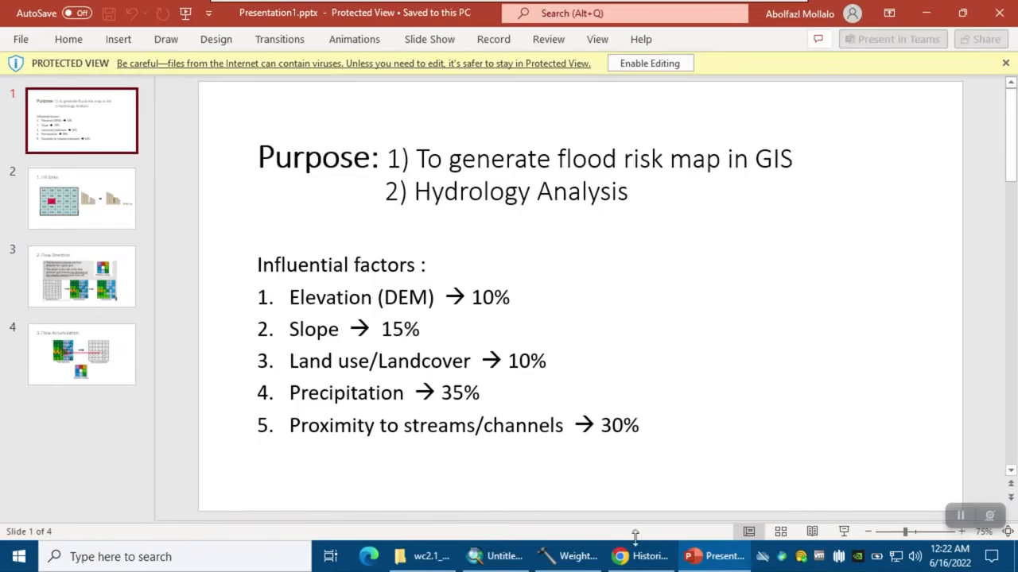
click(568, 556)
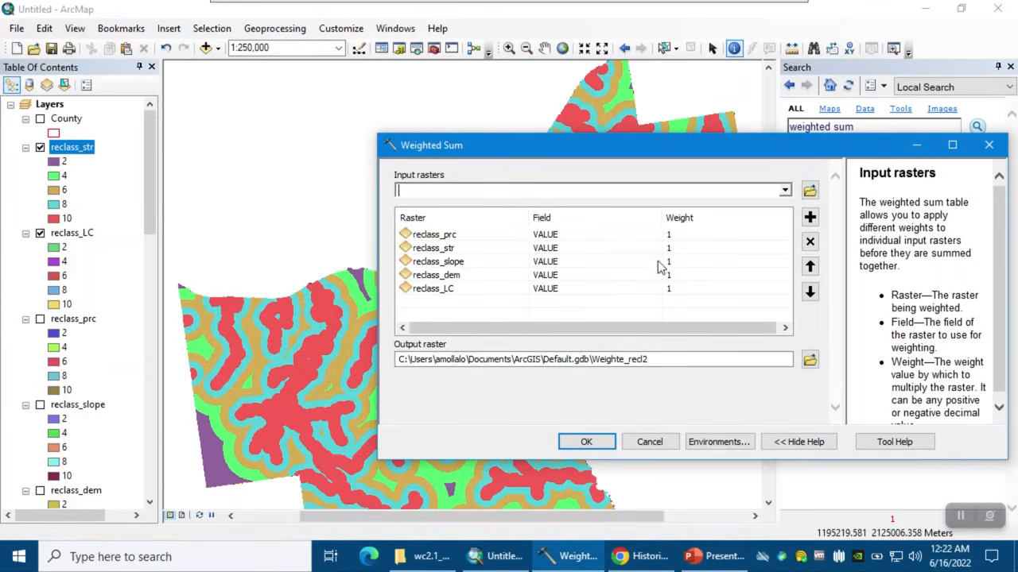
click(676, 235)
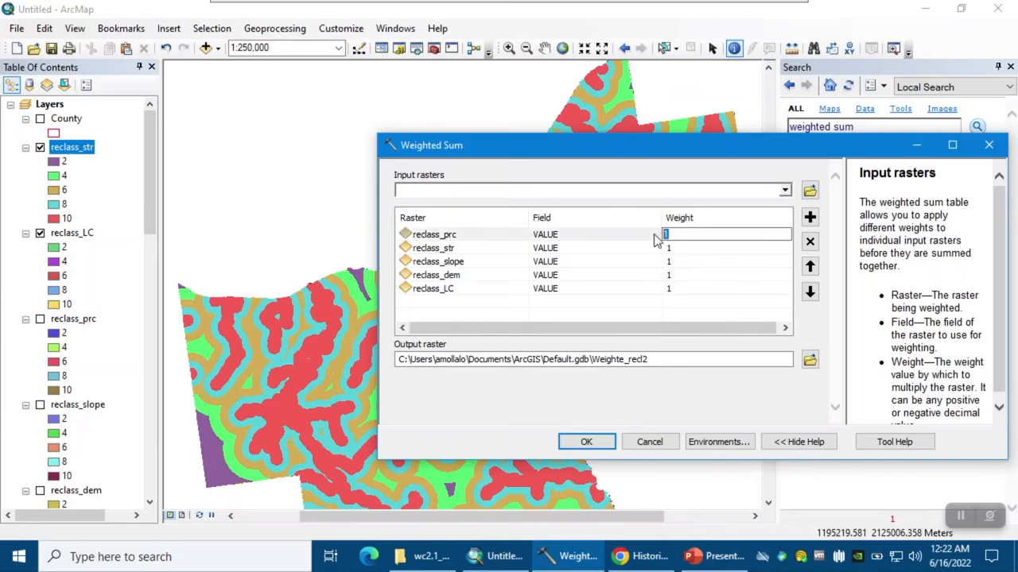
text(0.35)
click(676, 248)
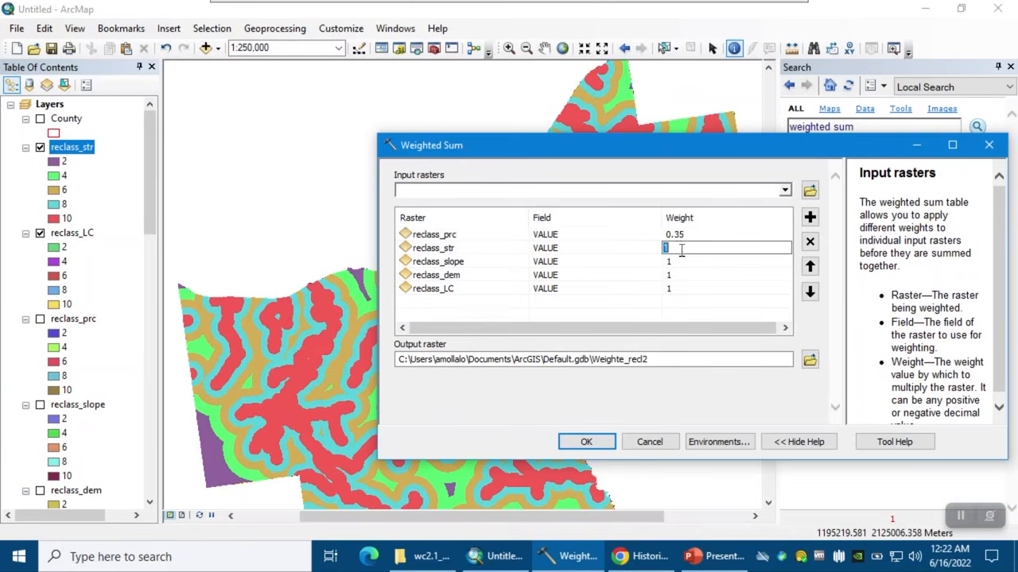
text(0.30)
click(693, 262)
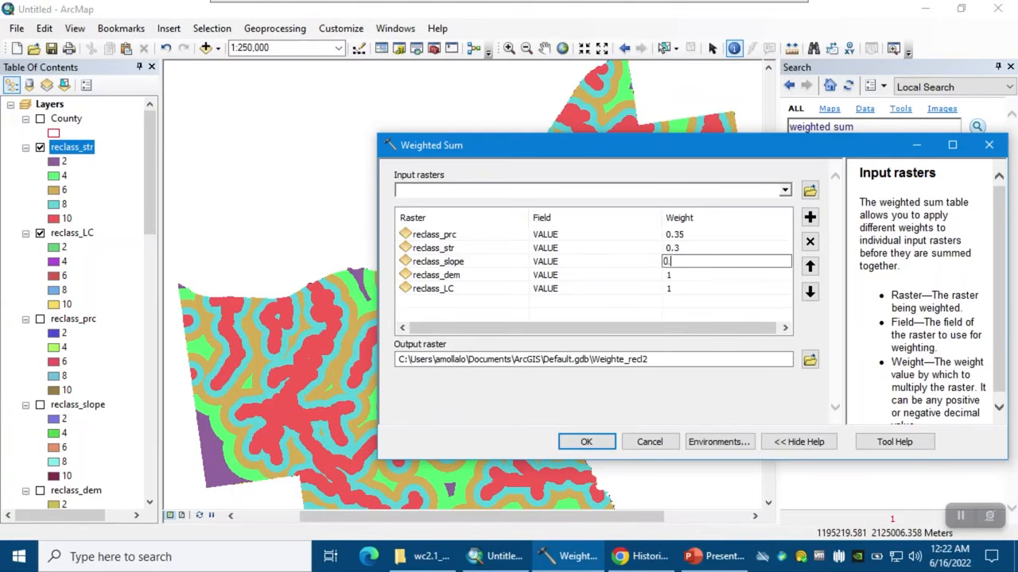
text(0.15)
click(682, 275)
text(0.1)
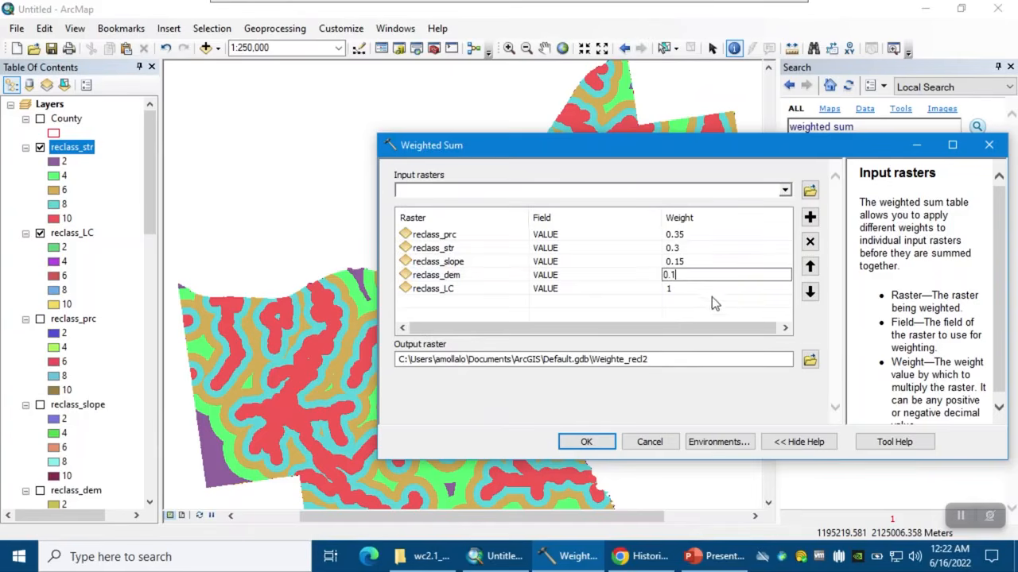
click(703, 291)
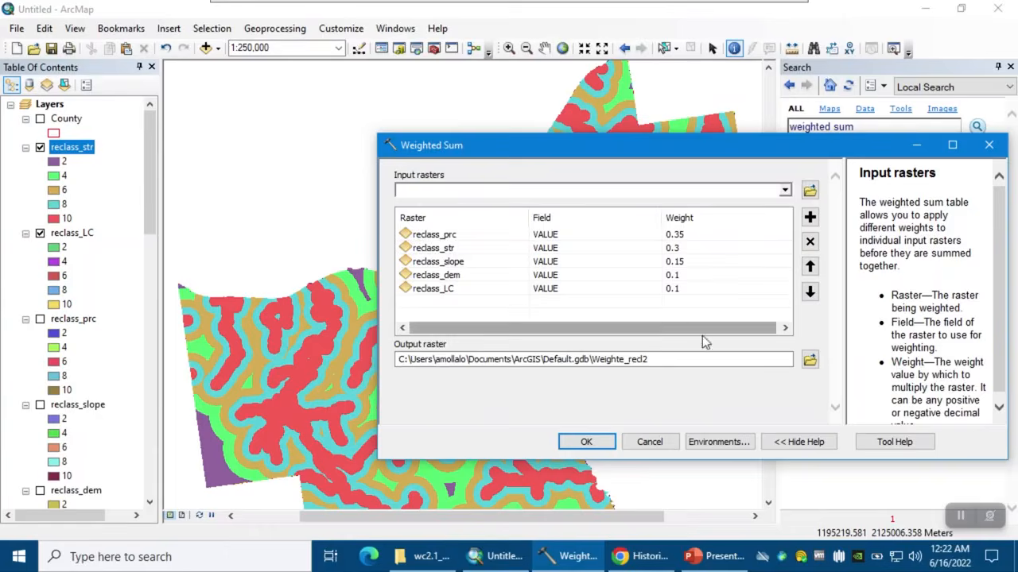
- Save the output raster as Flood_risk in H:\GIS\Flood_mapping and run the Weighted Sum
click(809, 360)
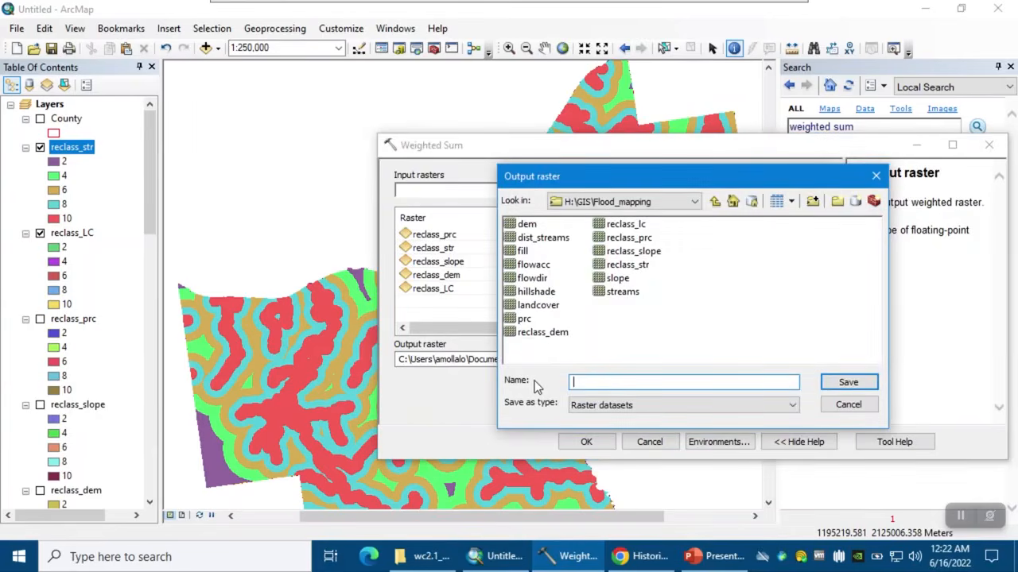
text(Flood_risk)
key(Return)
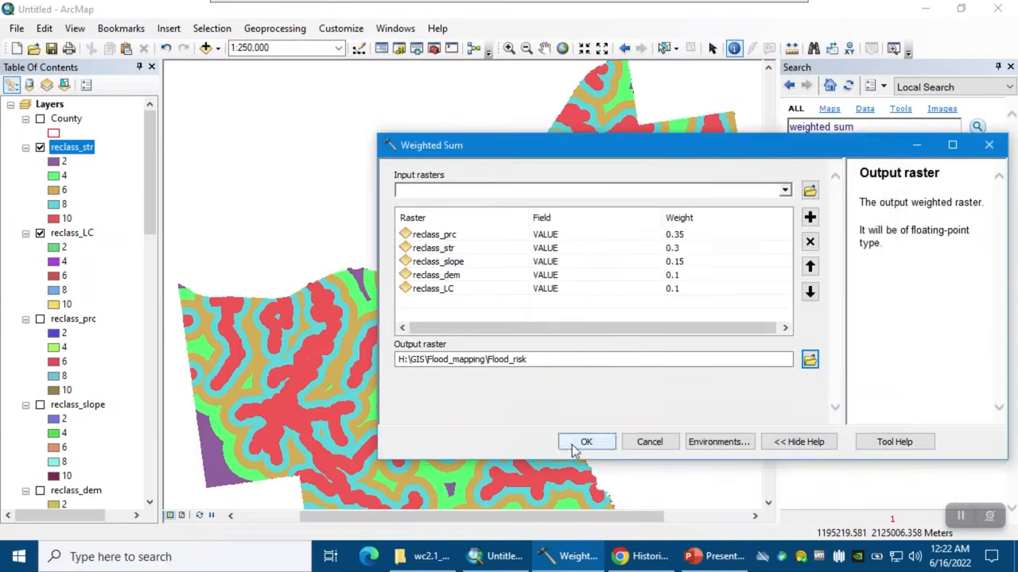
click(574, 450)
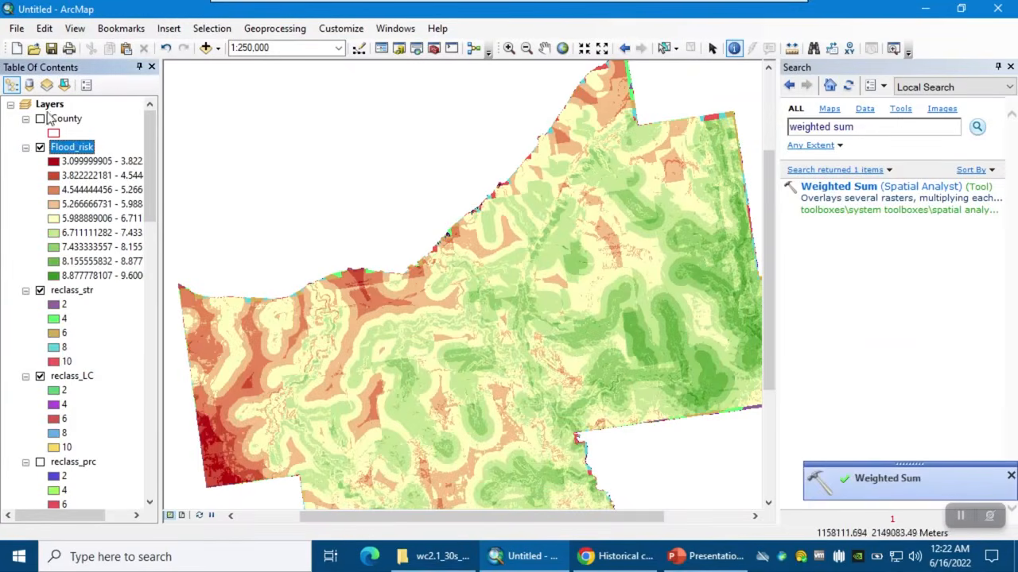
- Turn off all layers in the data frame except Flood_risk
right_click(50, 104)
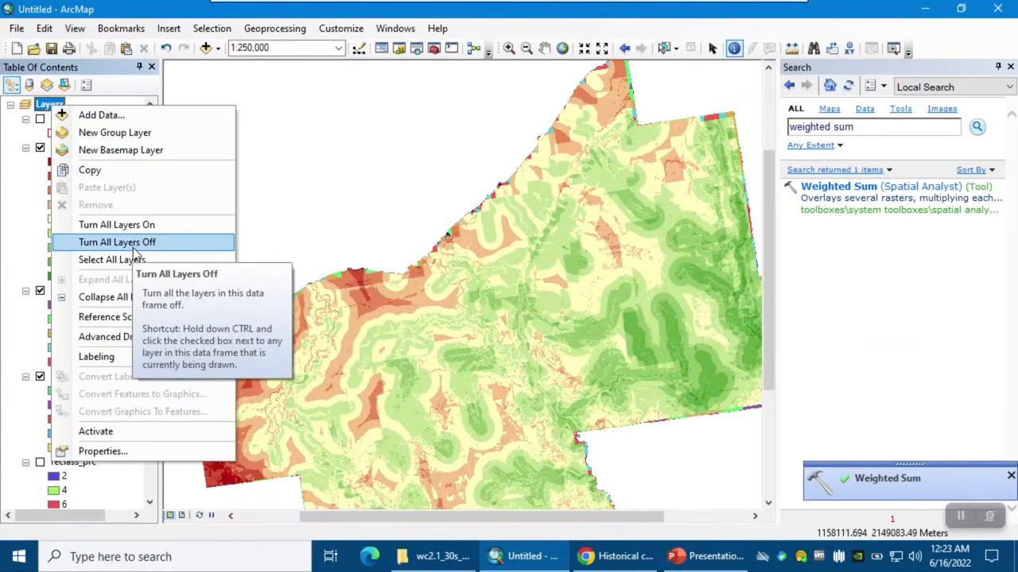
key(Escape)
ctrl+click(40, 147)
click(40, 147)
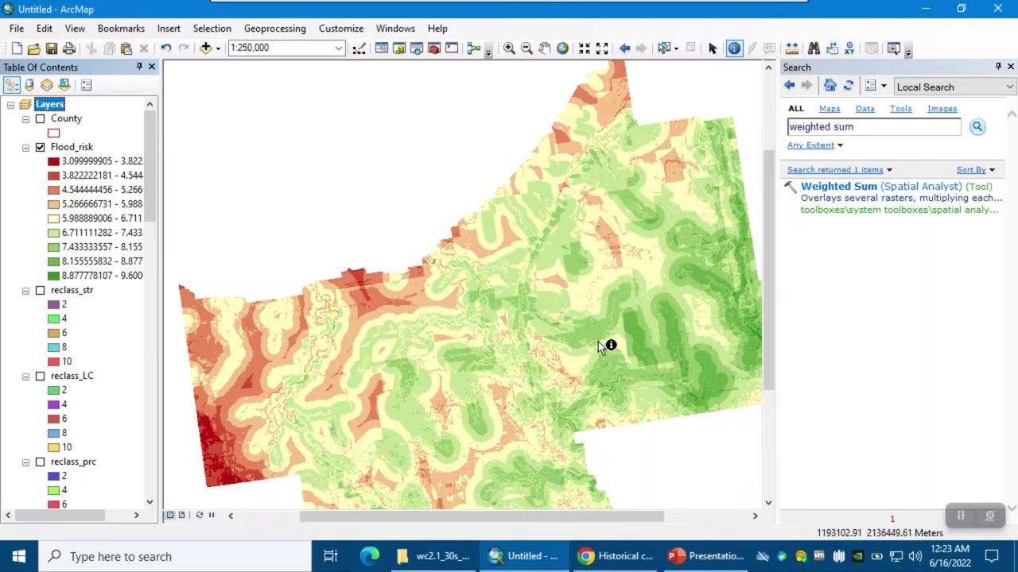
- Compare the flood risk result with the reclass_prc raster by toggling both layers, leaving only Flood_risk displayed
click(52, 464)
click(40, 463)
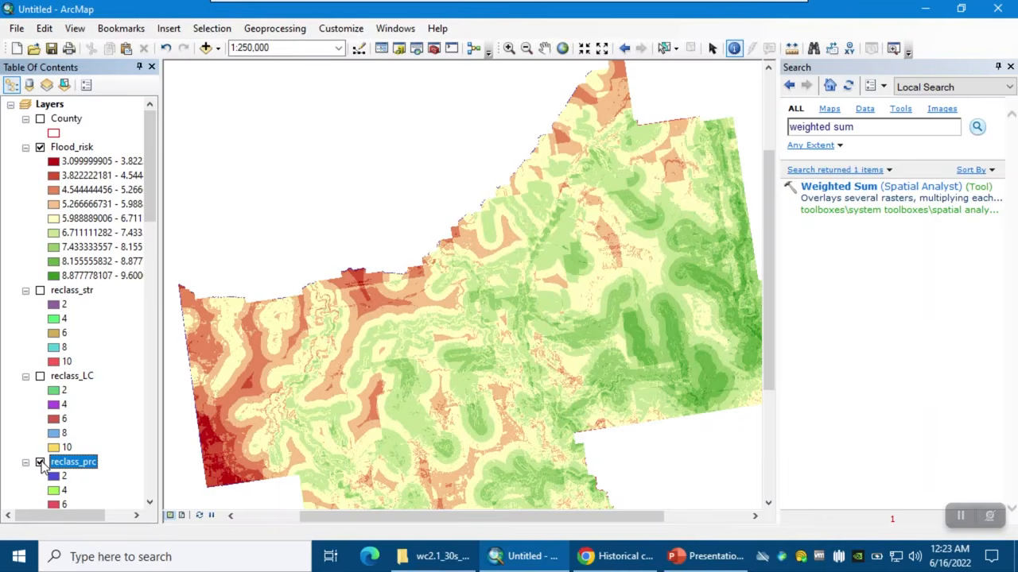
click(41, 148)
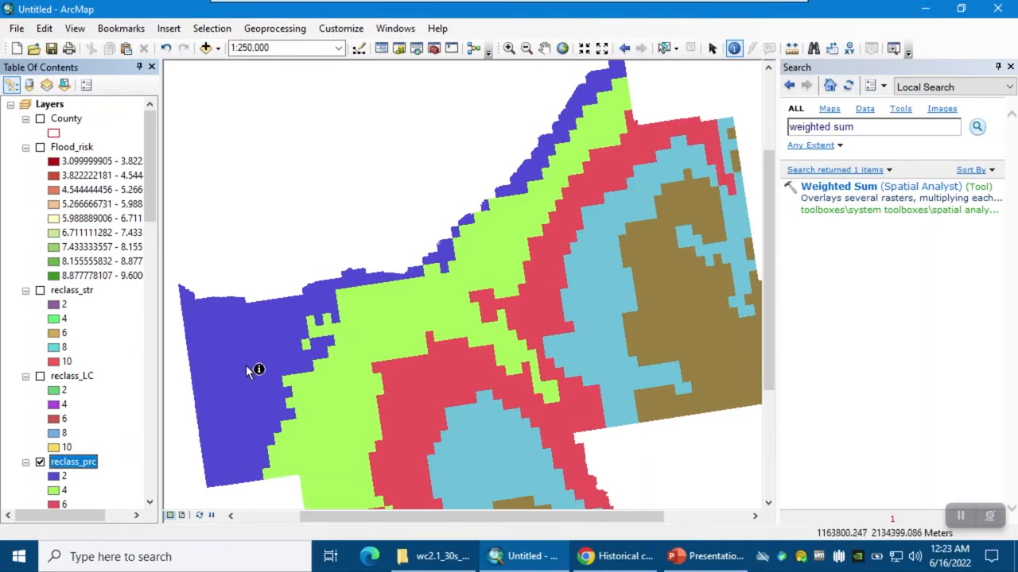
click(40, 463)
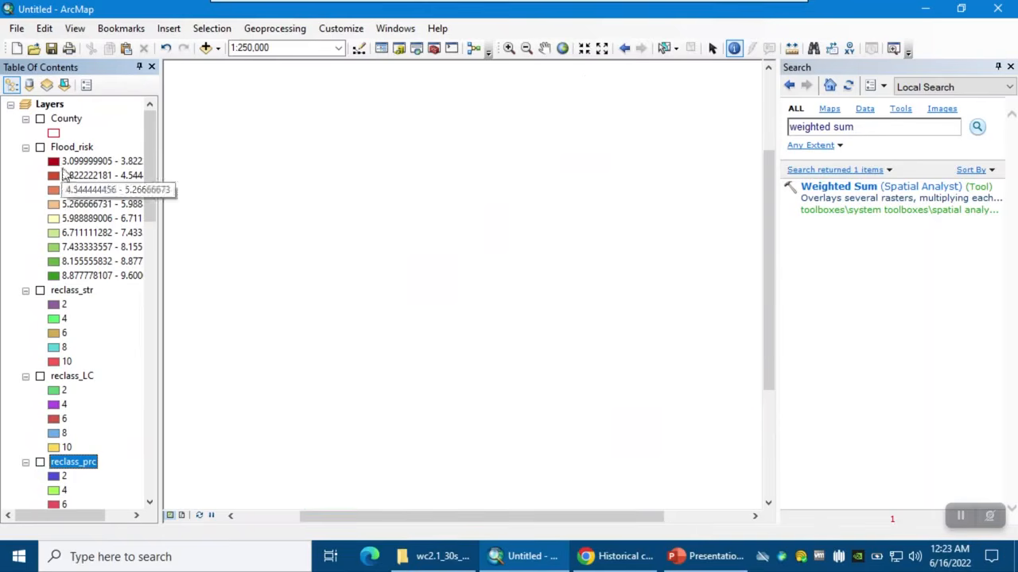
click(40, 147)
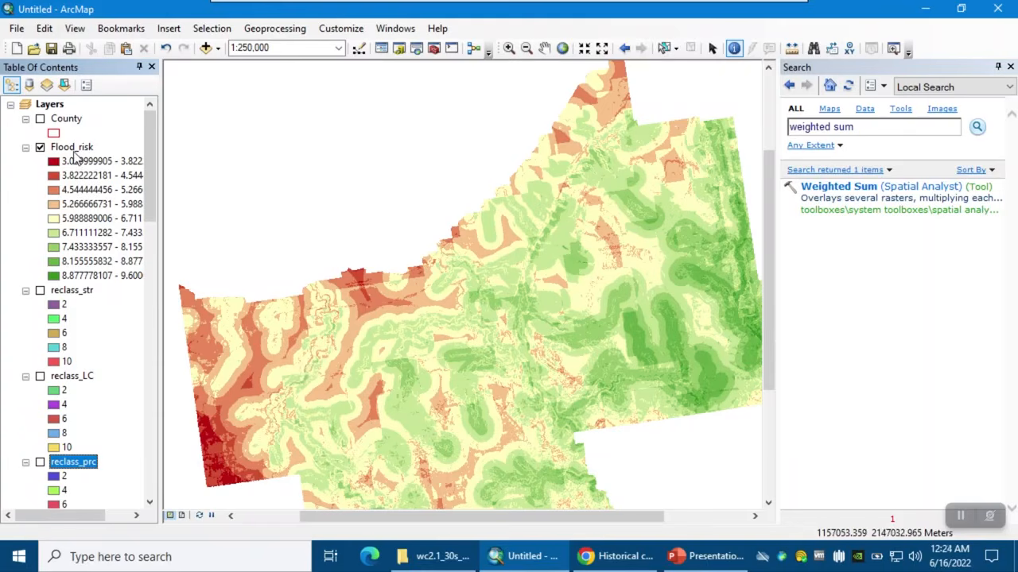
- Search for the Reclassify (Spatial Analyst) tool, open it and choose Flood_risk as the input raster
drag(867, 127, 768, 131)
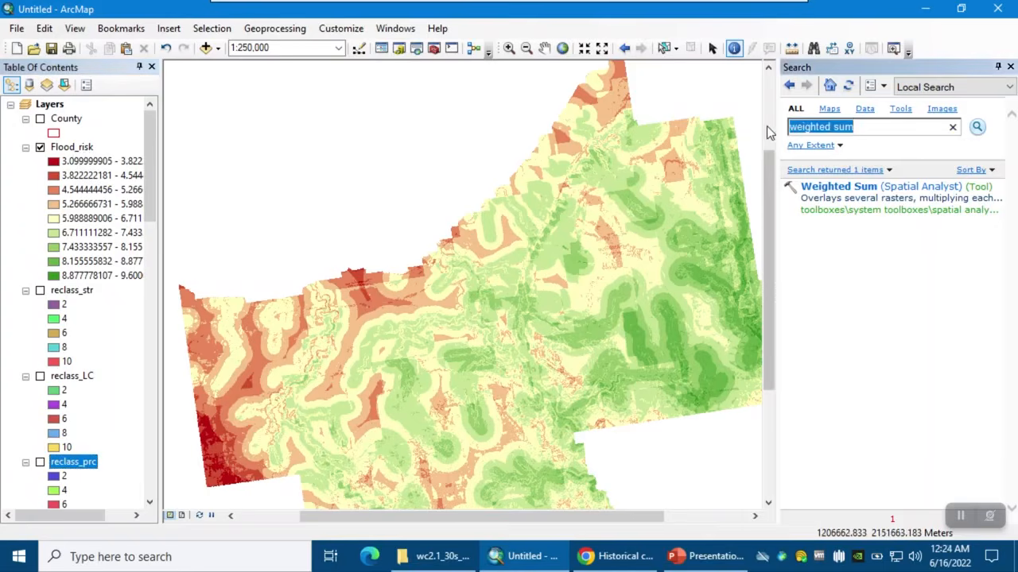
text(reclassify)
click(840, 231)
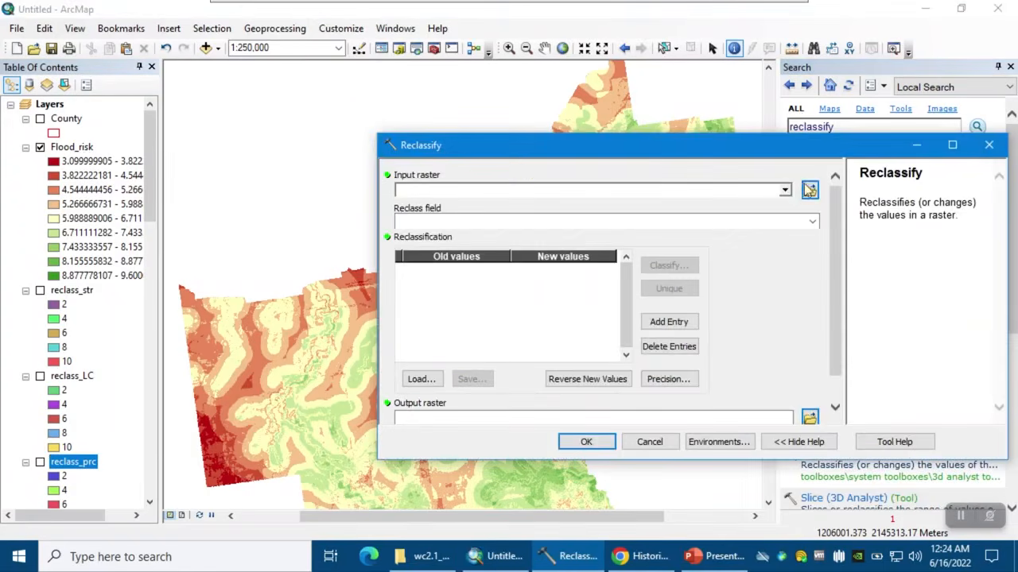
click(784, 193)
click(480, 207)
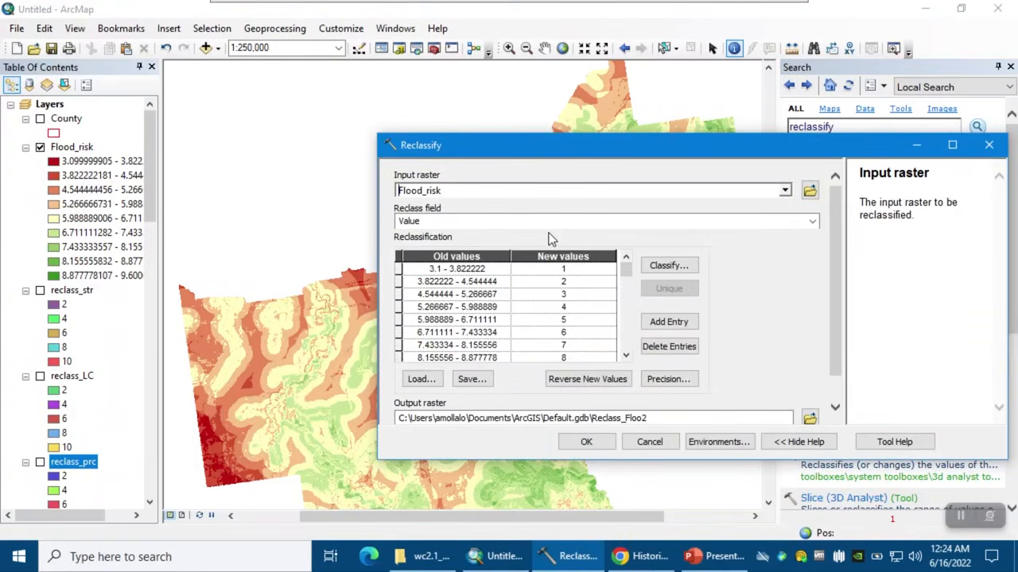
- Classify the Flood_risk values into 5 classes with Natural Breaks (Jenks), keeping the new values 1 to 5
click(684, 267)
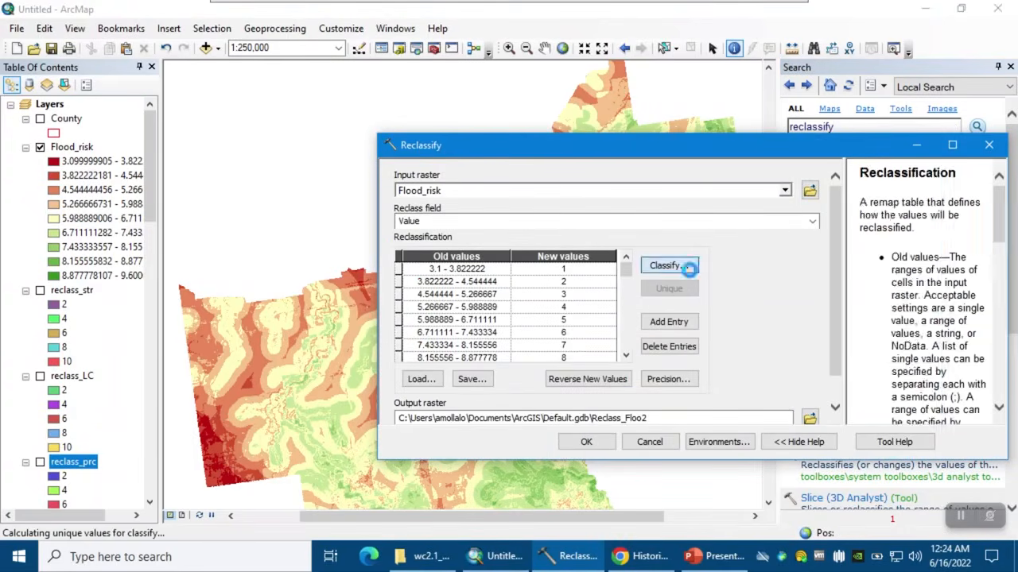
click(558, 170)
click(534, 205)
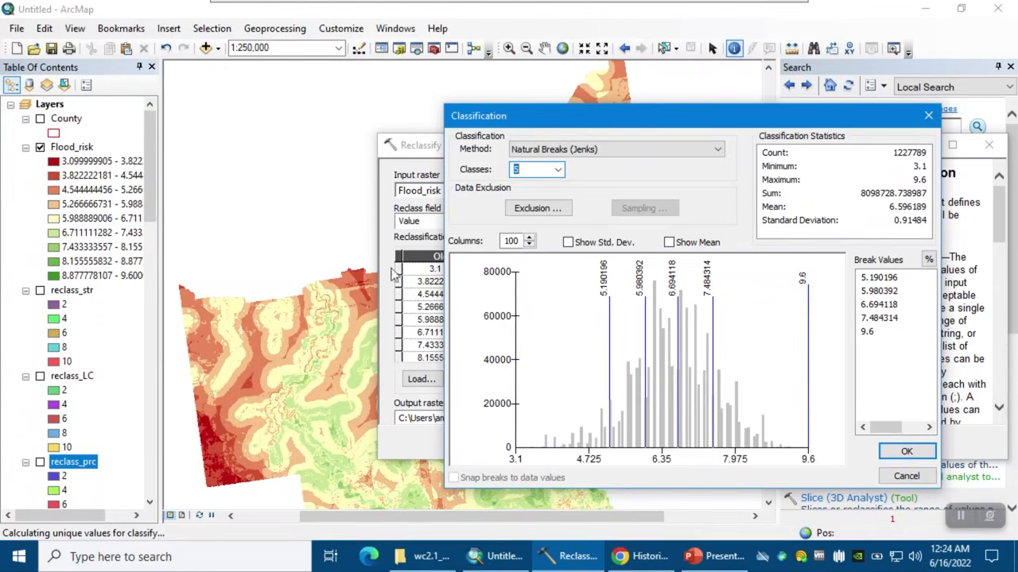
click(927, 450)
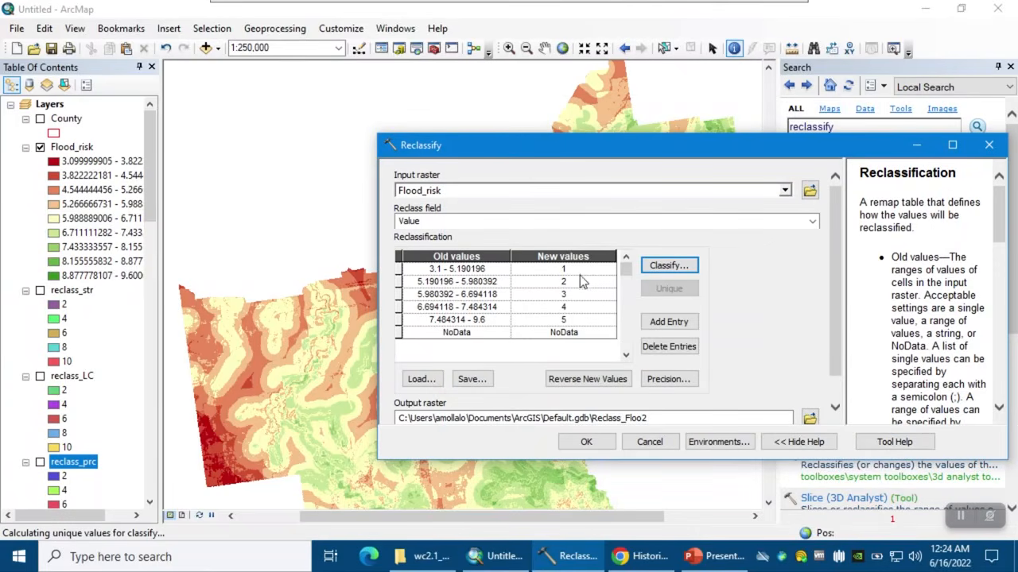
click(573, 271)
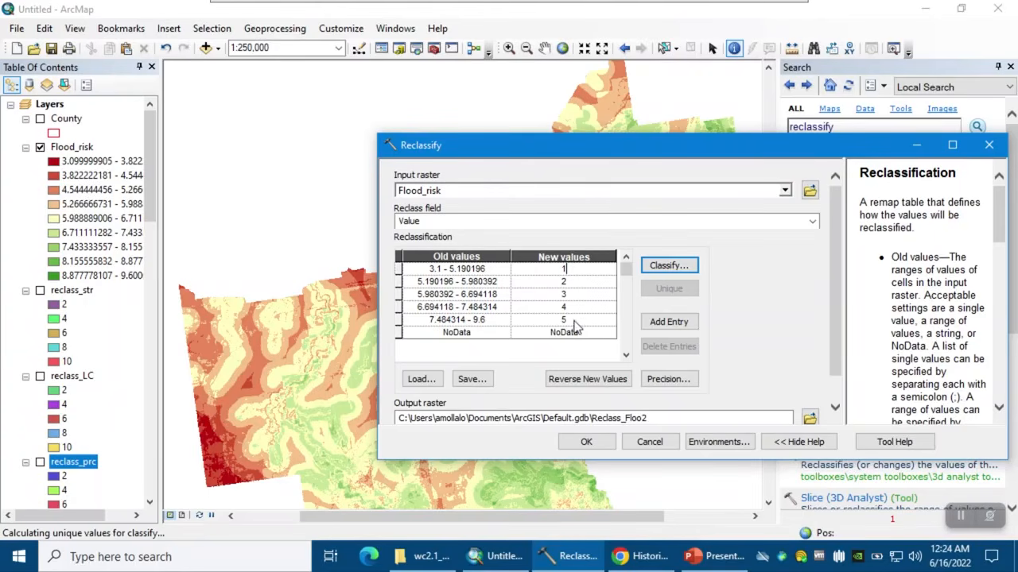
- Save the output raster as reclass_risk in H:\GIS\Flood_mapping and run the flood risk reclassification
click(810, 418)
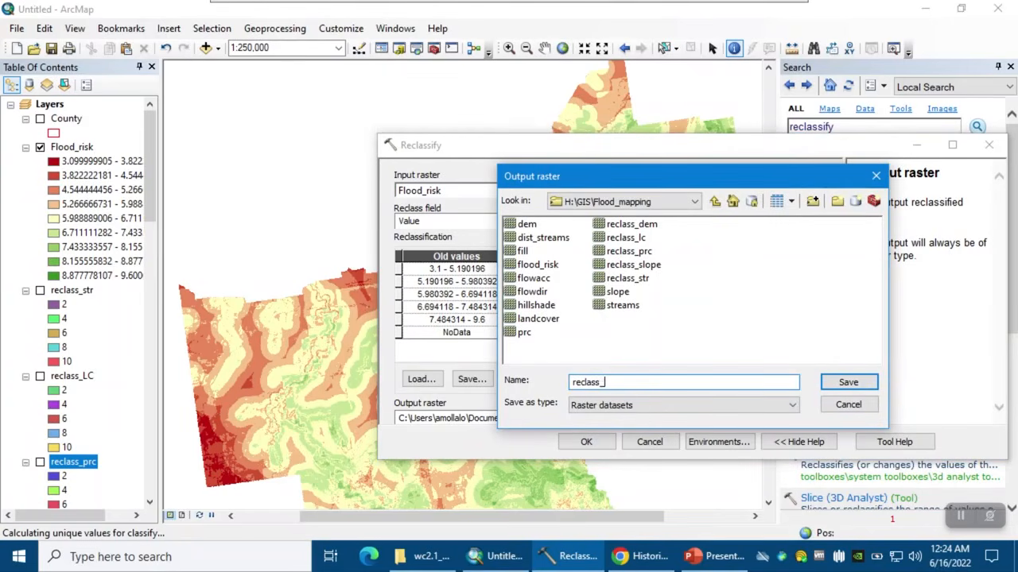
text(reclass_risk)
key(Return)
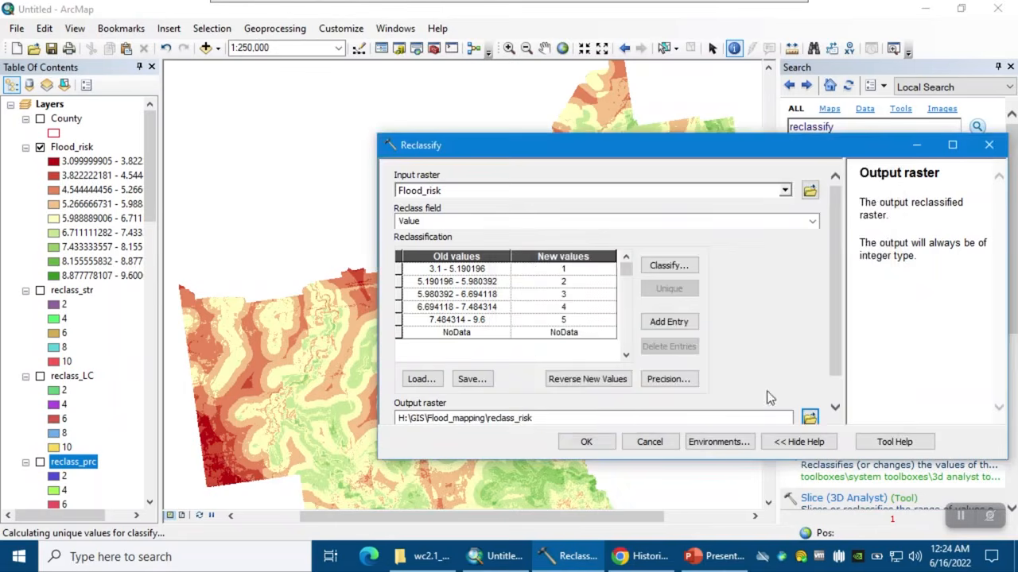
click(583, 442)
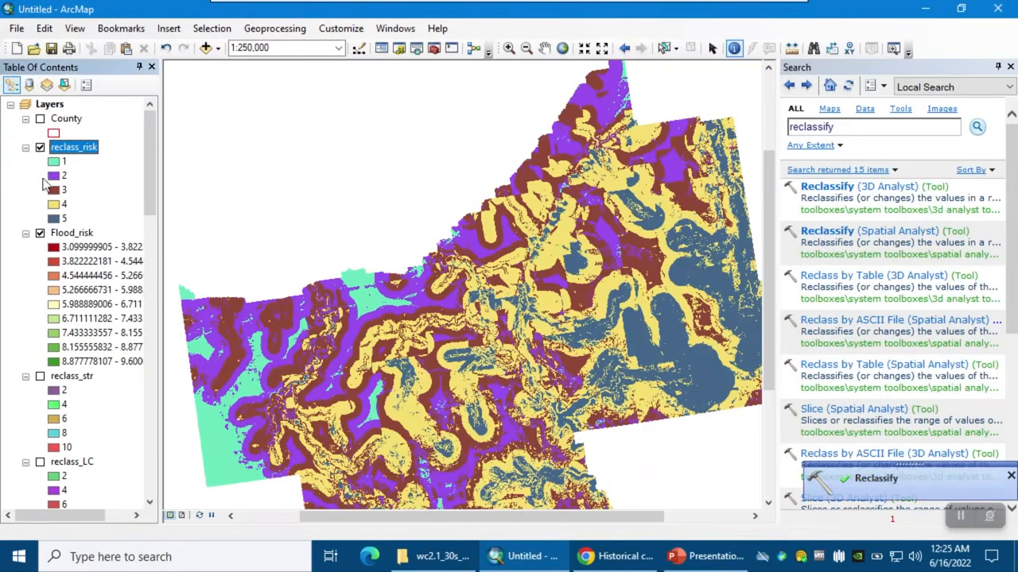
- Hide the Flood_risk layer and symbolize the five reclass_risk values with the green-yellow-red color scheme, green for 1 and red for 5
click(40, 234)
scroll(574, 357, down, 2)
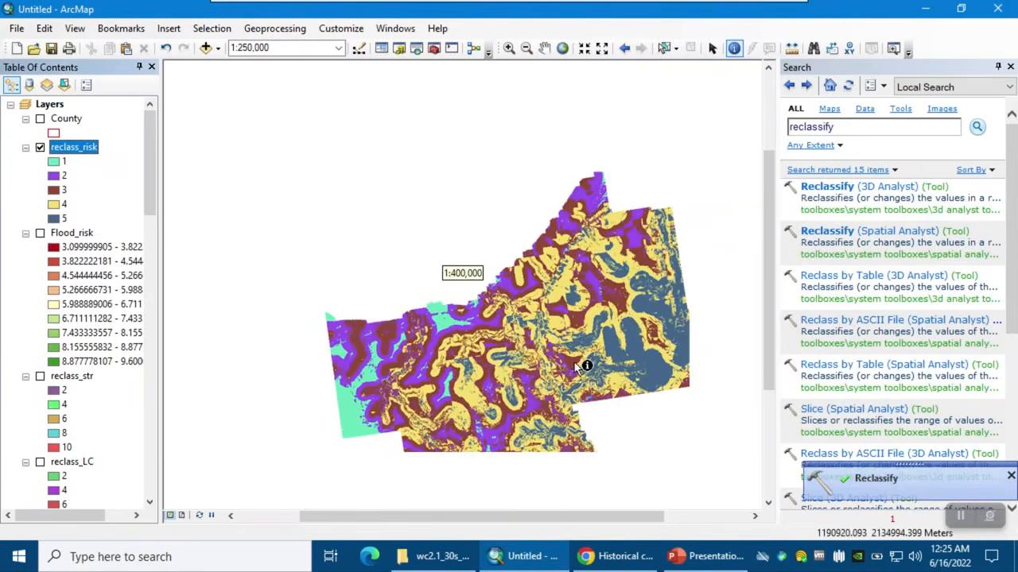
right_click(70, 148)
click(119, 377)
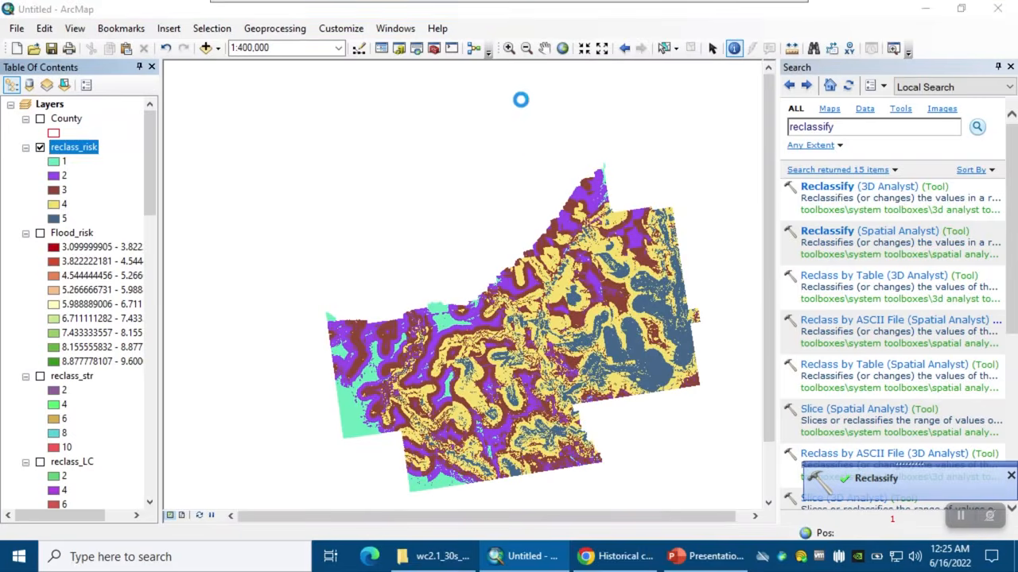
click(557, 183)
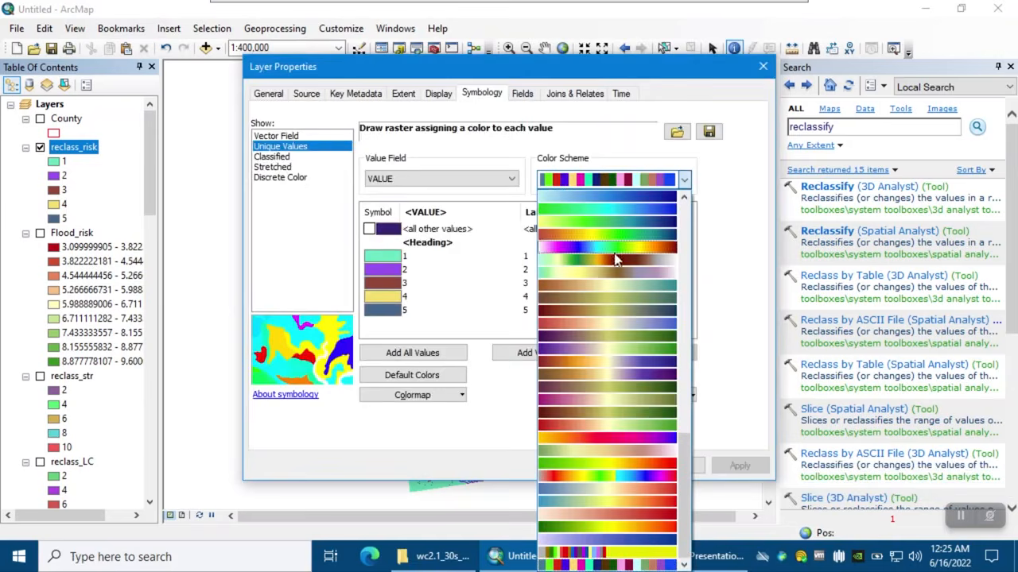
click(628, 465)
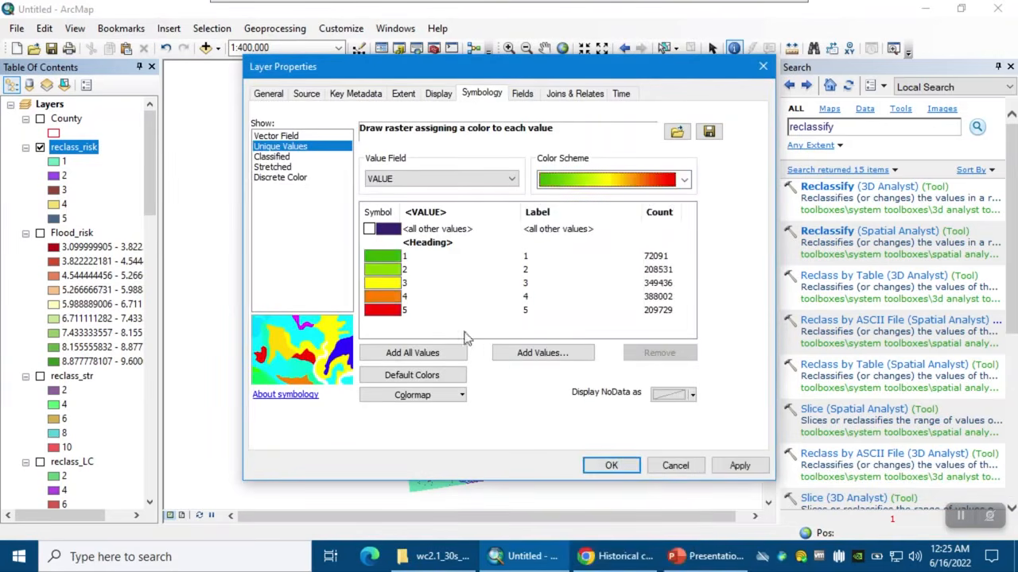
click(738, 465)
click(608, 466)
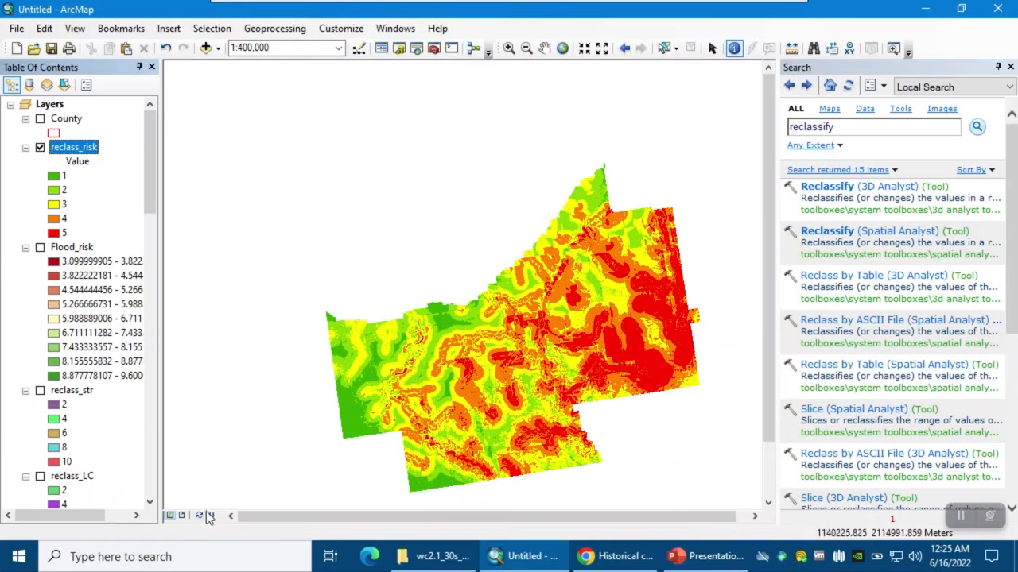
- Switch the map display from data view to layout view
click(181, 515)
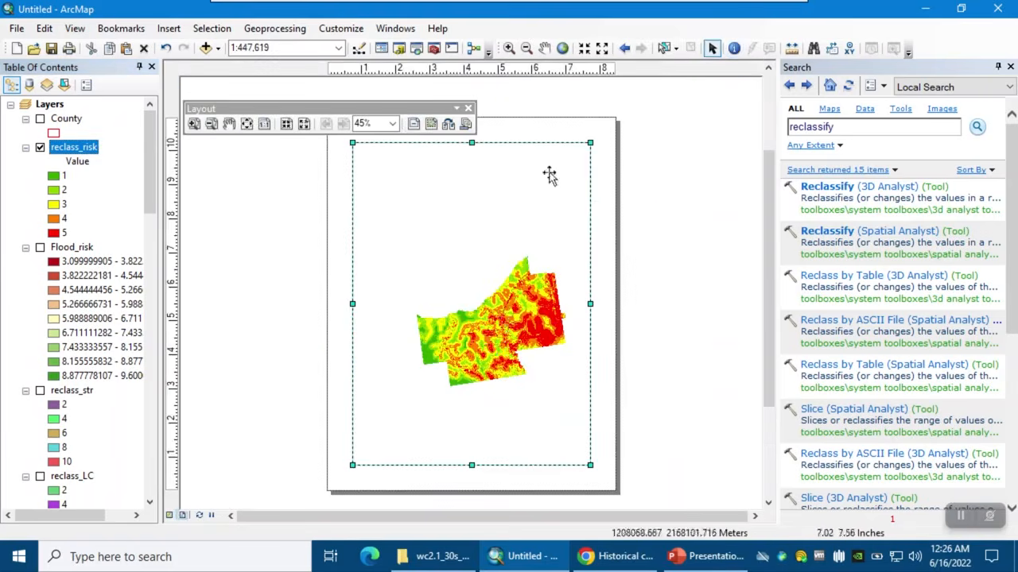